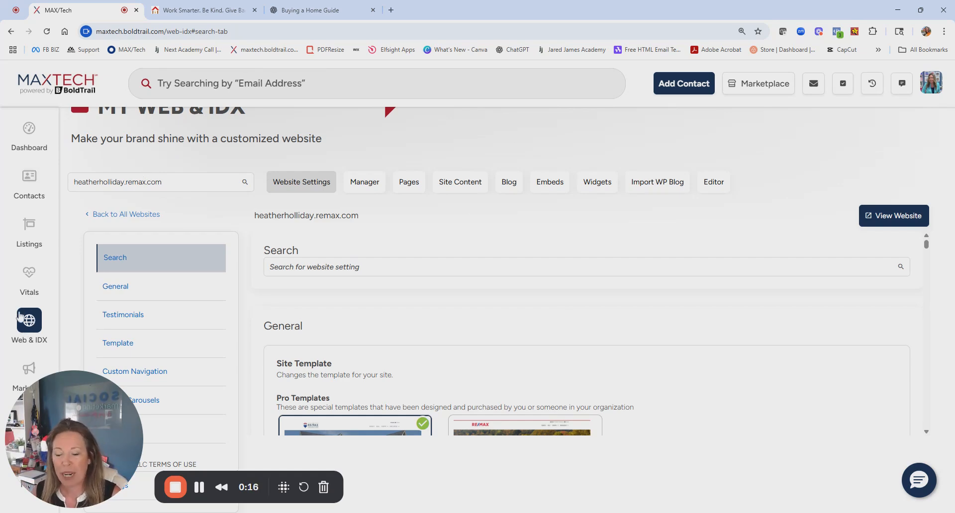
- Open the website's pages area and look through all the available page templates
left_click(409, 182)
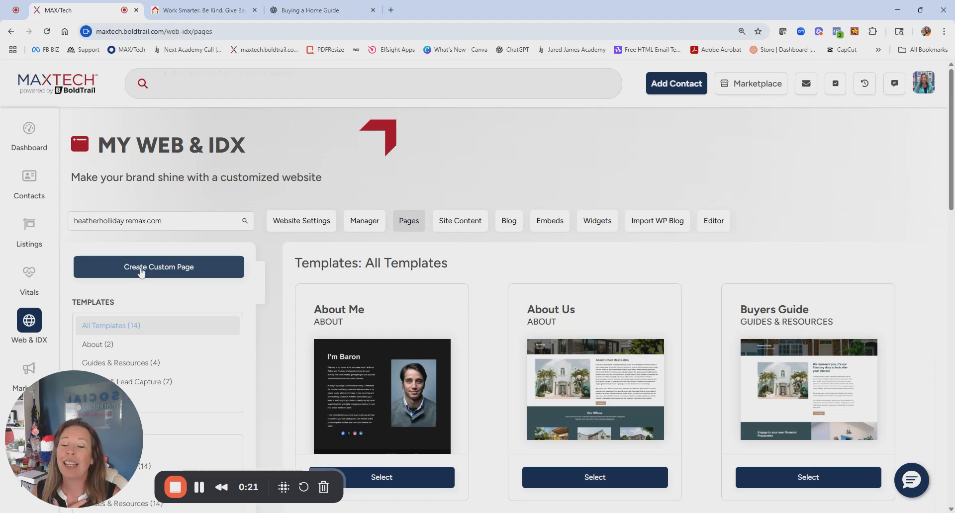
scroll(431, 336, "down", 3)
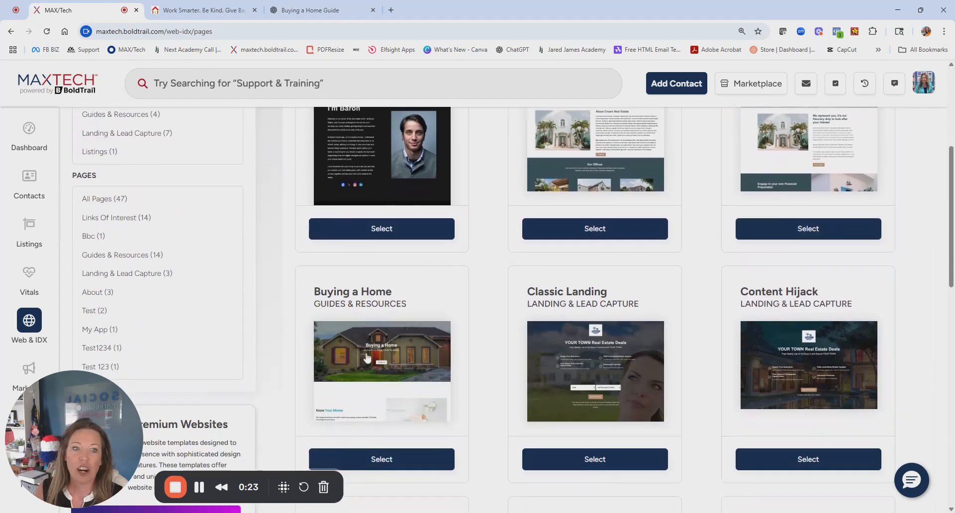
scroll(463, 398, "down", 4)
scroll(464, 398, "down", 5)
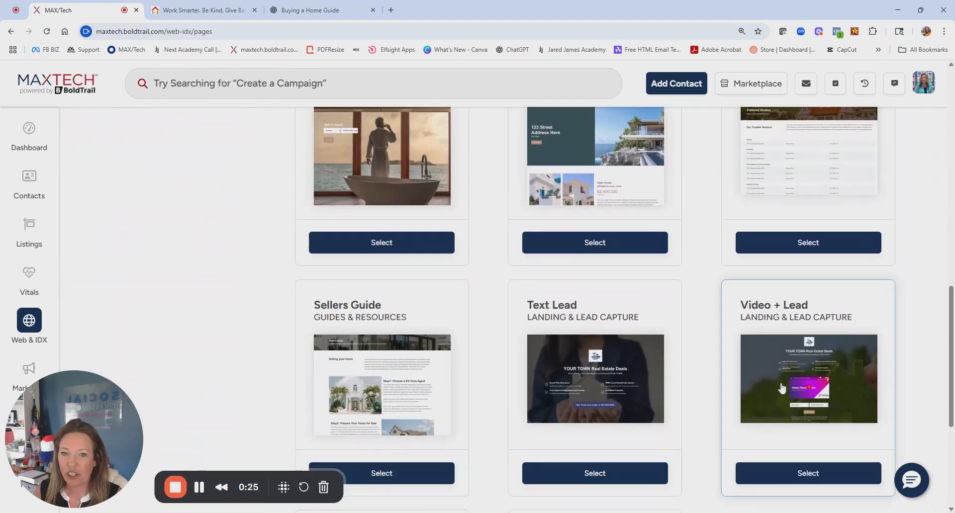
scroll(450, 387, "down", 4)
scroll(780, 172, "up", 9)
scroll(780, 172, "up", 5)
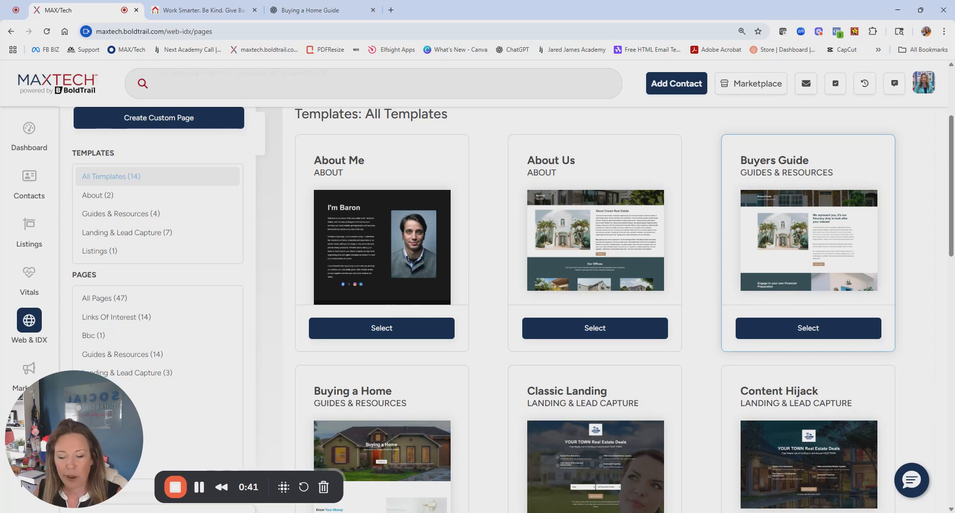
- Create a custom page and title it "Buyers" in its advanced options
left_click(175, 124)
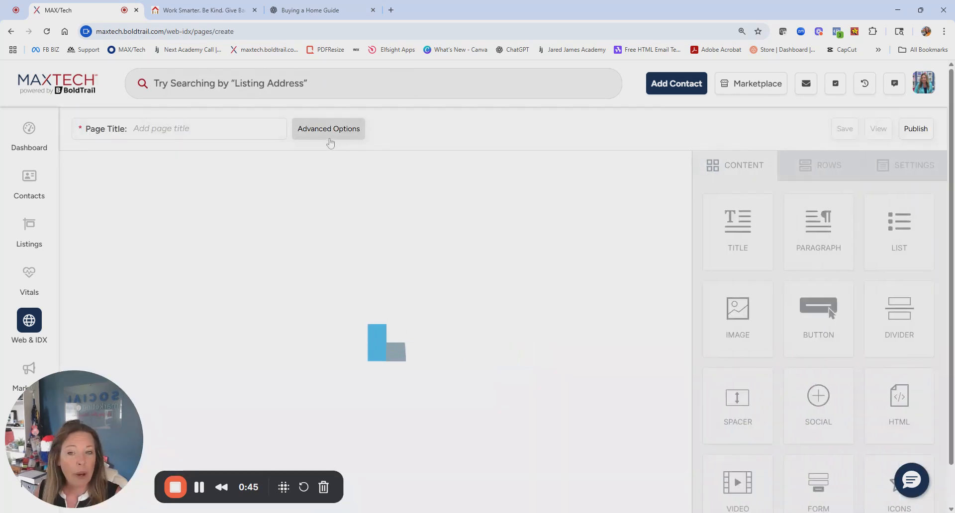
left_click(325, 130)
left_click(313, 149)
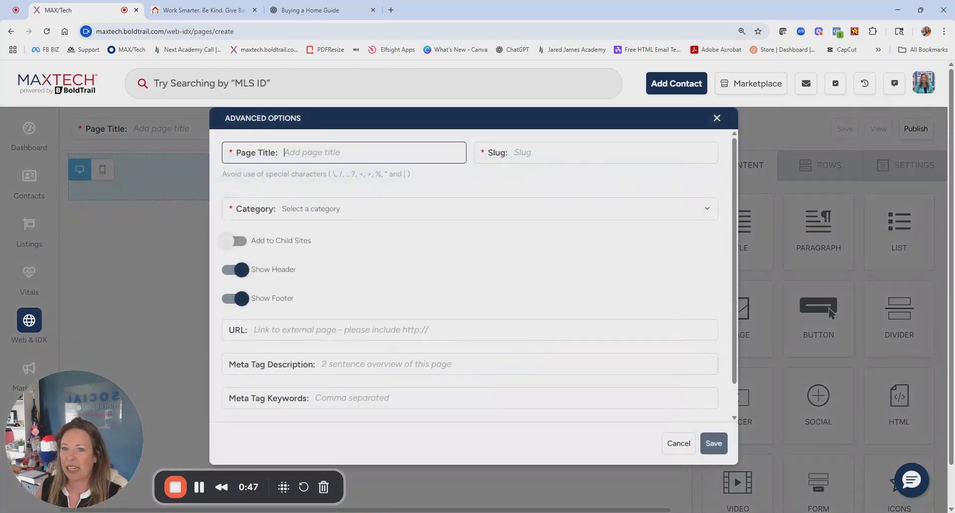
type("Buyers")
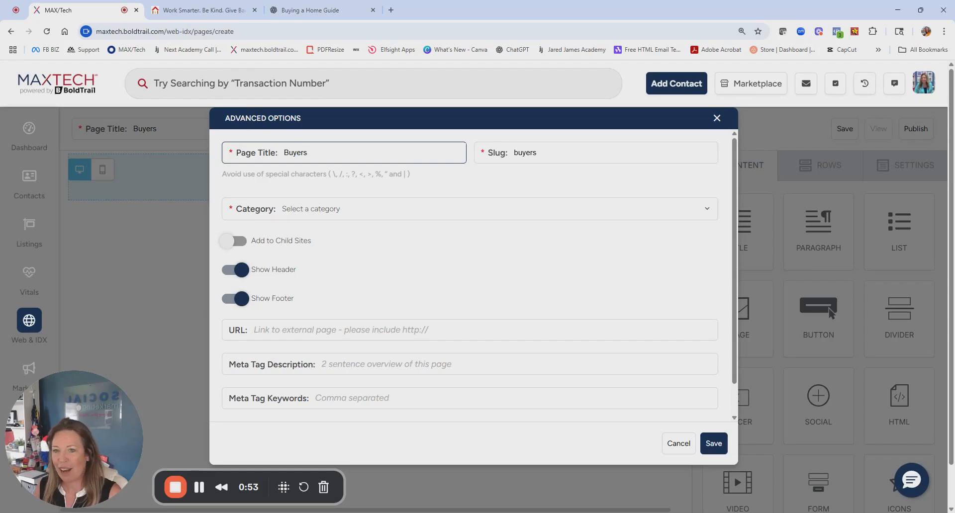
- Add a new category named "Buy | Sell" for the page and save the advanced options
left_click(296, 216)
scroll(288, 293, "down", 5)
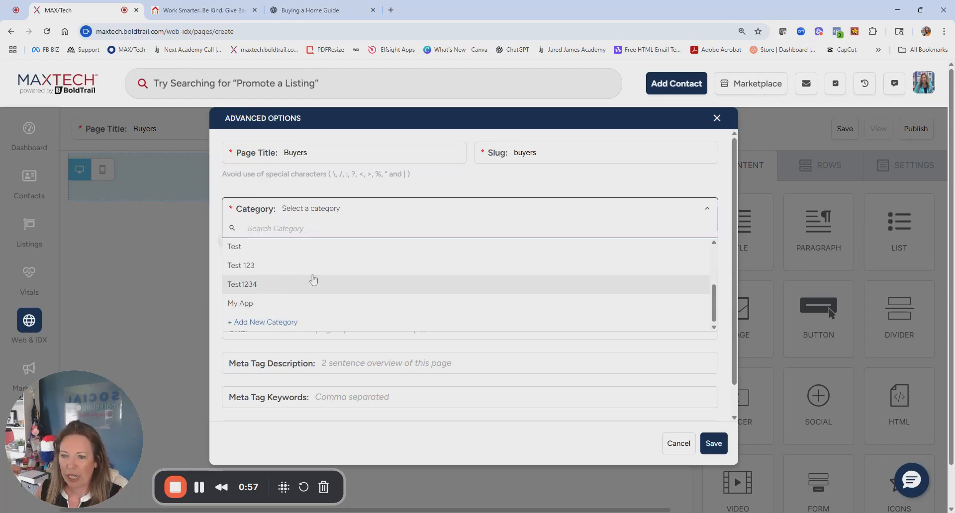
scroll(288, 303, "up", 3)
scroll(285, 309, "down", 3)
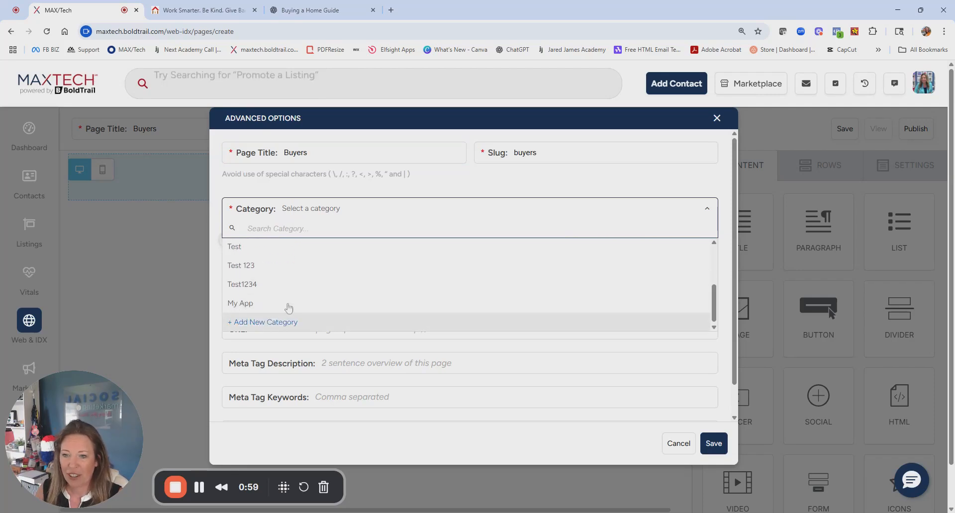
left_click(271, 323)
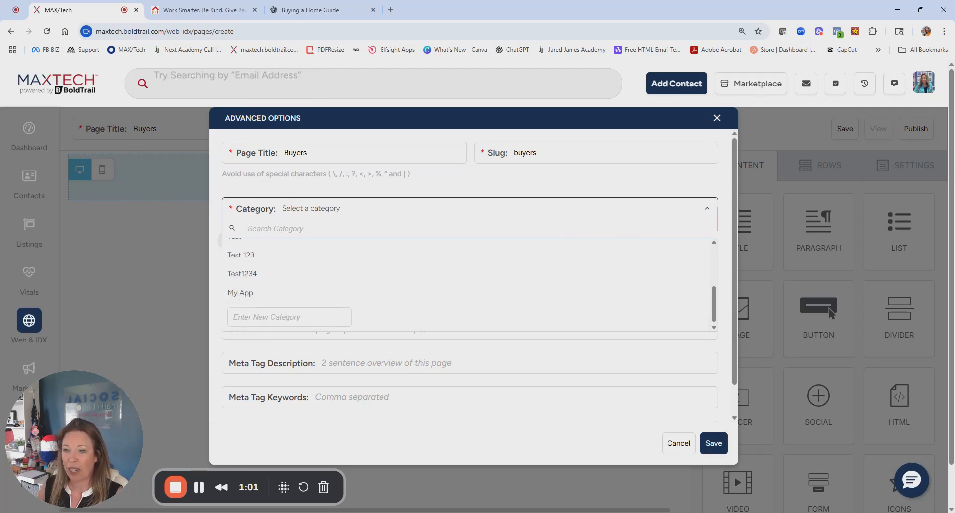
type("Buy |")
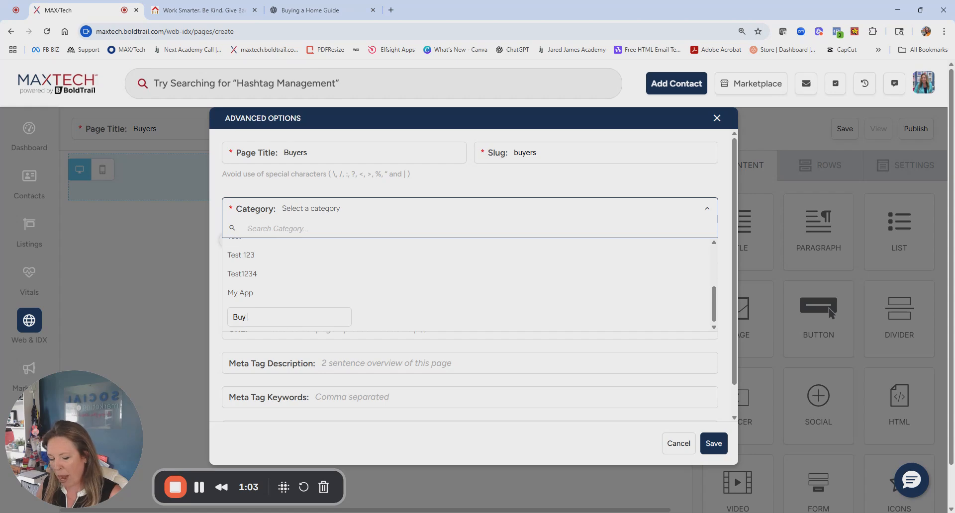
type(" Sell")
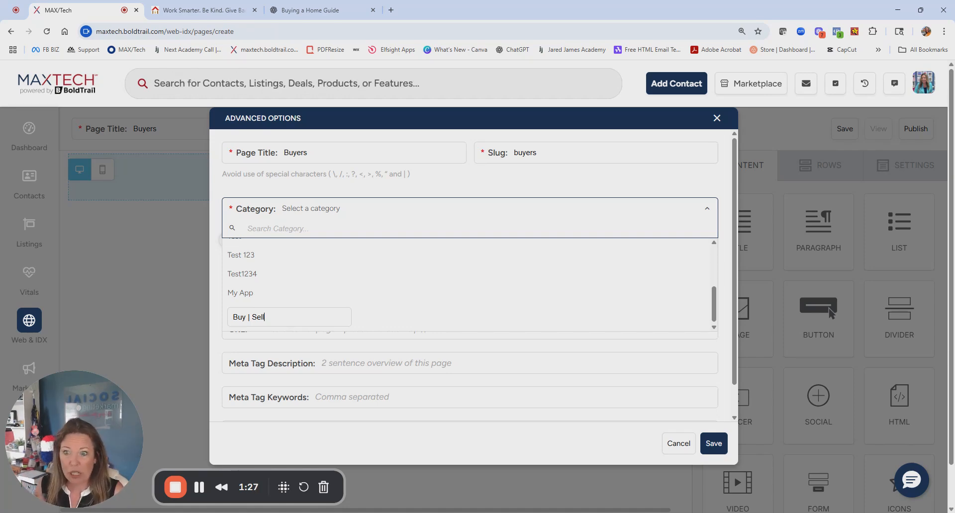
key("Return")
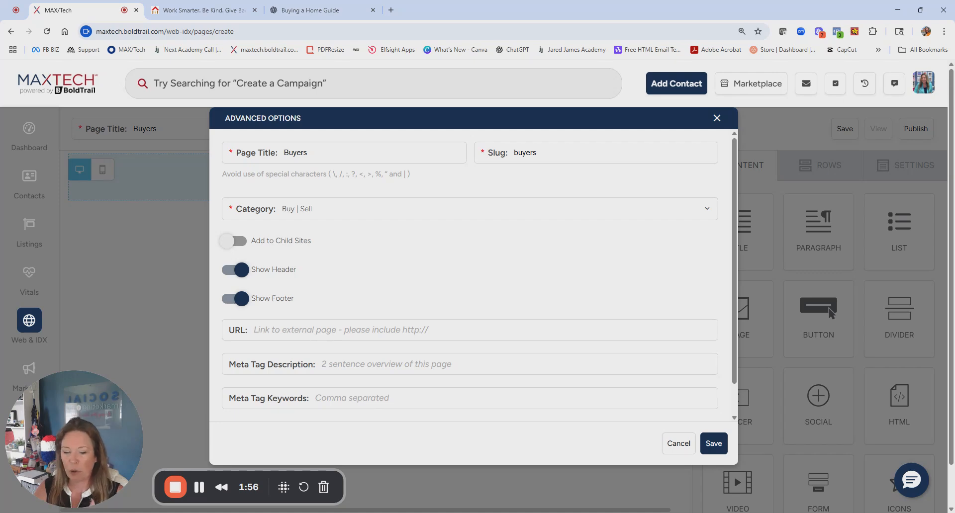
left_click(713, 443)
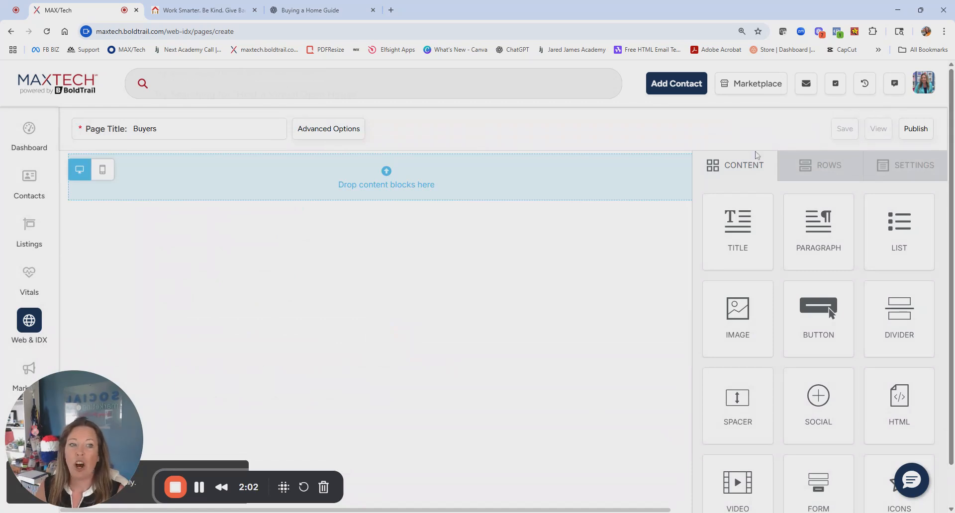
- Add four empty single-column rows to the blank page layout
scroll(887, 347, "down", 2)
scroll(892, 246, "up", 2)
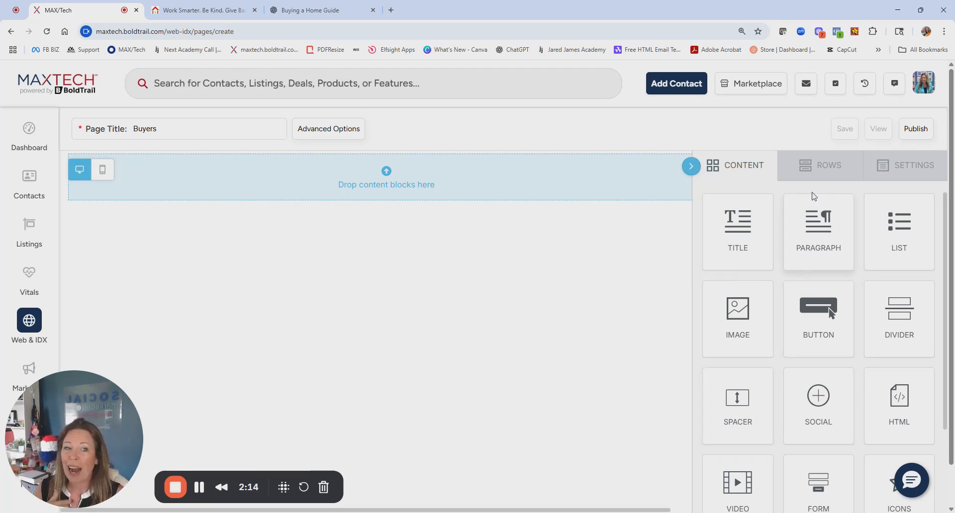
left_click(811, 171)
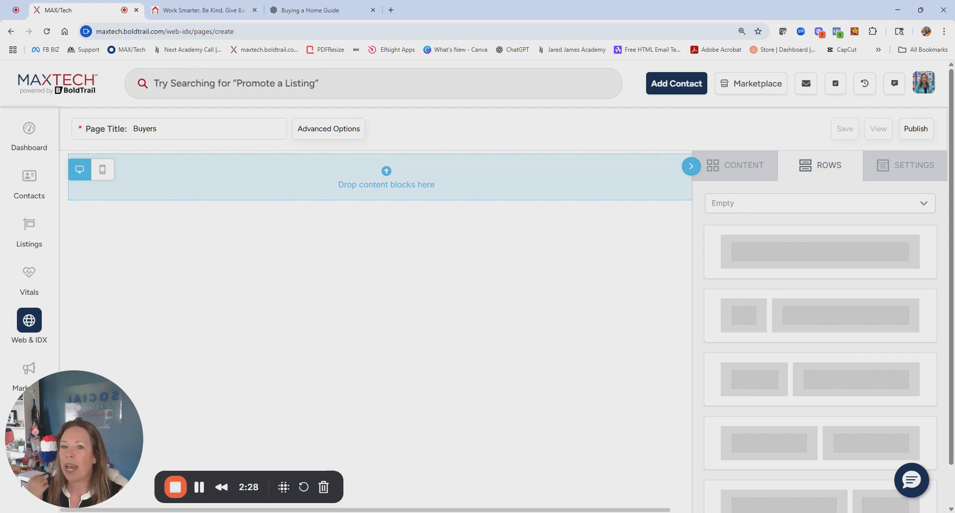
left_click_drag(795, 232, 502, 229)
left_click_drag(857, 275, 427, 247)
left_click_drag(838, 258, 596, 251)
left_click_drag(733, 254, 565, 259)
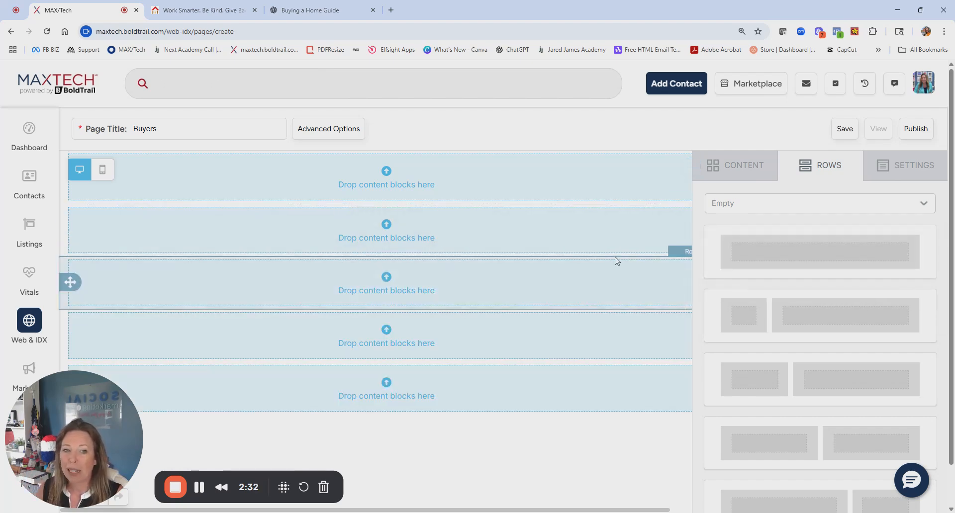
- Insert an equal three-column row after the second row, and add another single-column row above it
scroll(781, 316, "down", 3)
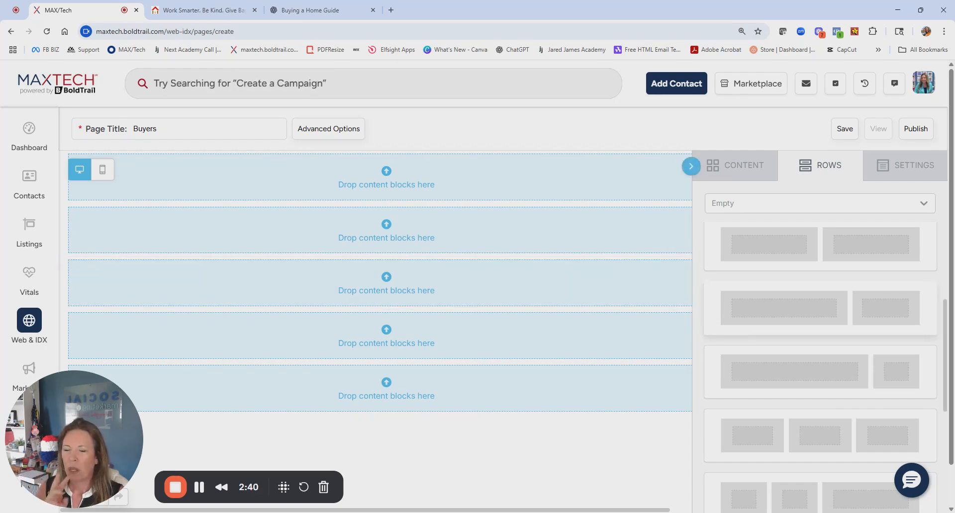
scroll(795, 351, "down", 2)
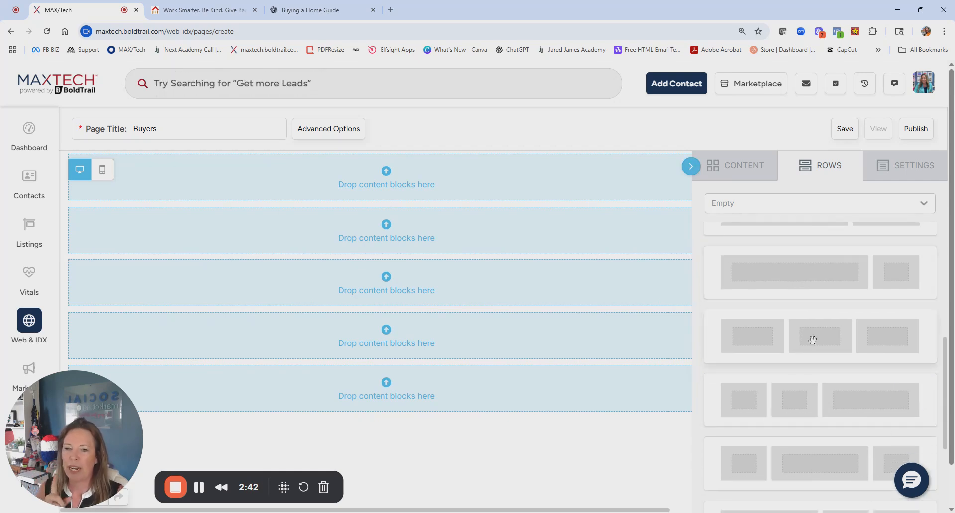
left_click_drag(812, 339, 492, 301)
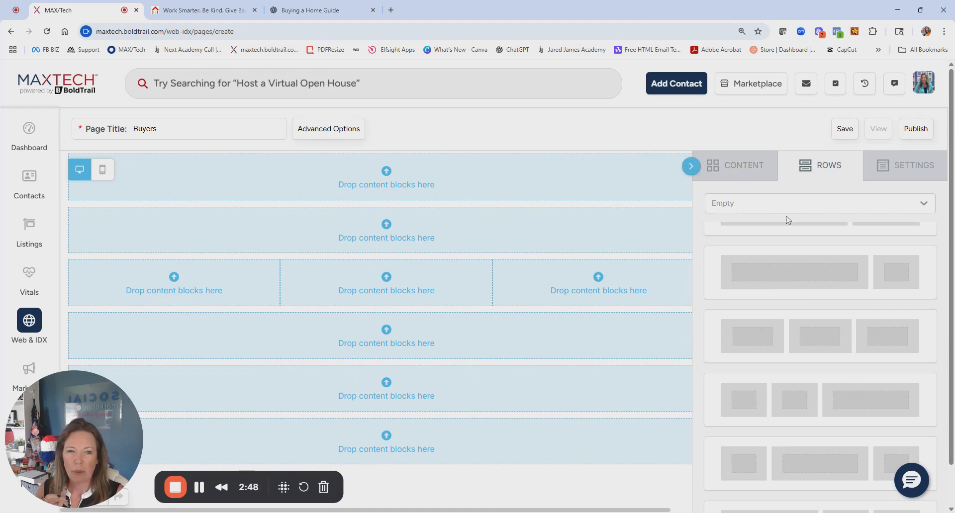
scroll(803, 260, "up", 5)
left_click_drag(802, 260, 492, 256)
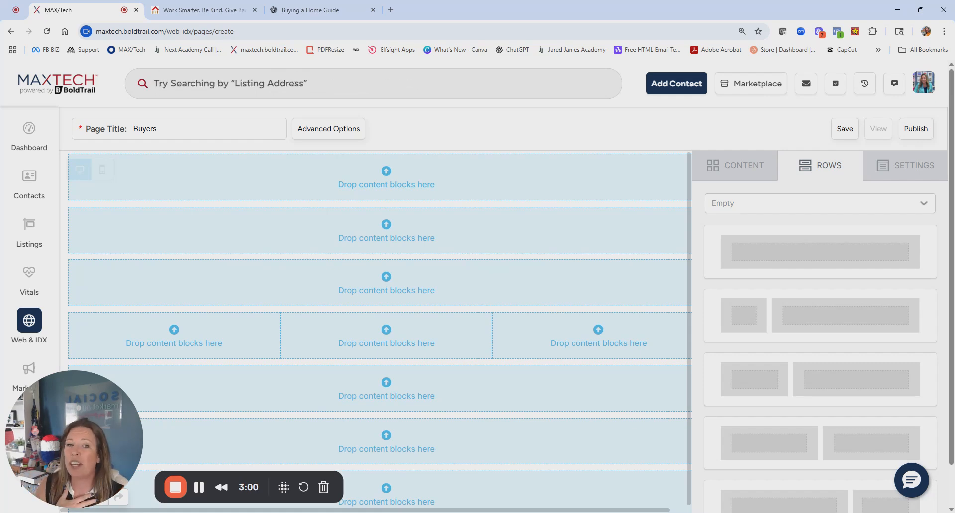
- Place a spacer, a title and a paragraph in the first three rows, and a button in the first cell of the three-column row
left_click(714, 165)
left_click_drag(741, 418, 469, 189)
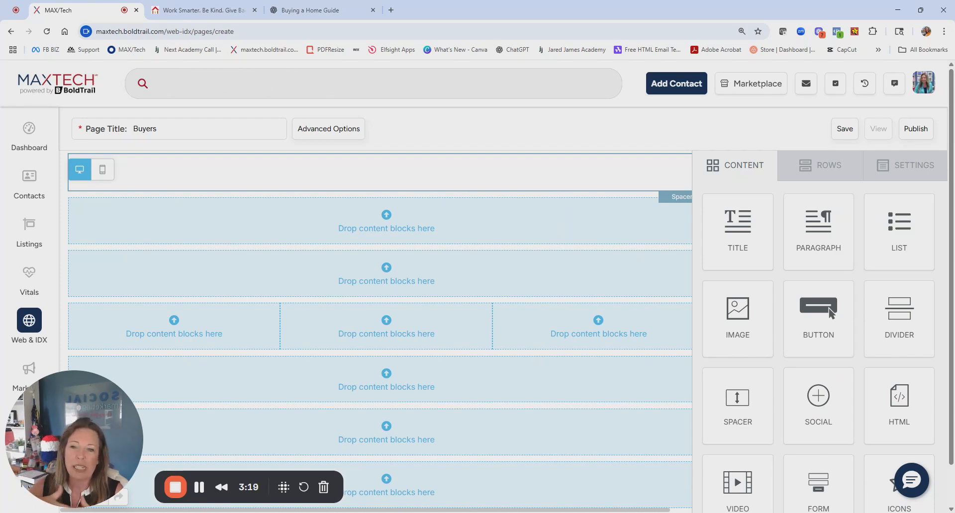
left_click_drag(711, 243, 507, 221)
left_click_drag(820, 221, 544, 229)
left_click_drag(816, 314, 203, 276)
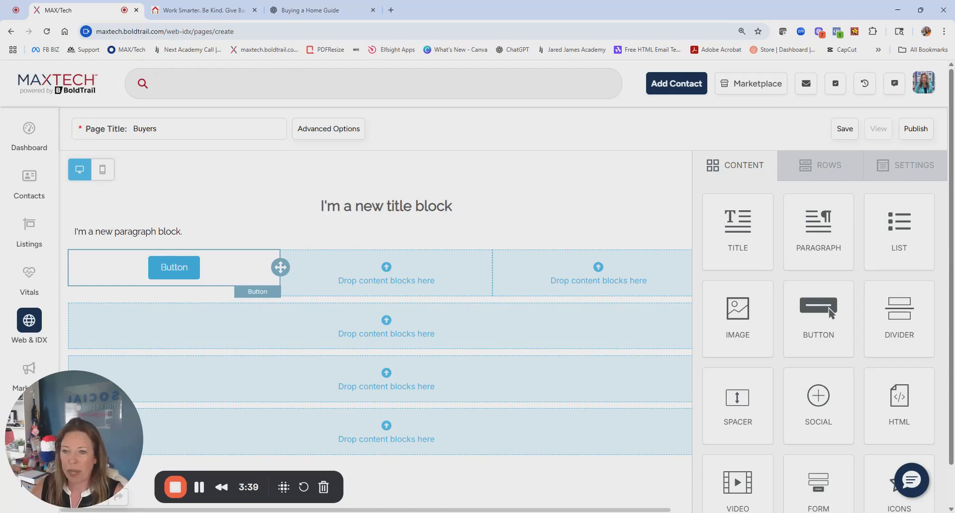
- Change the new button's label to "Market Report"
double_click(173, 267)
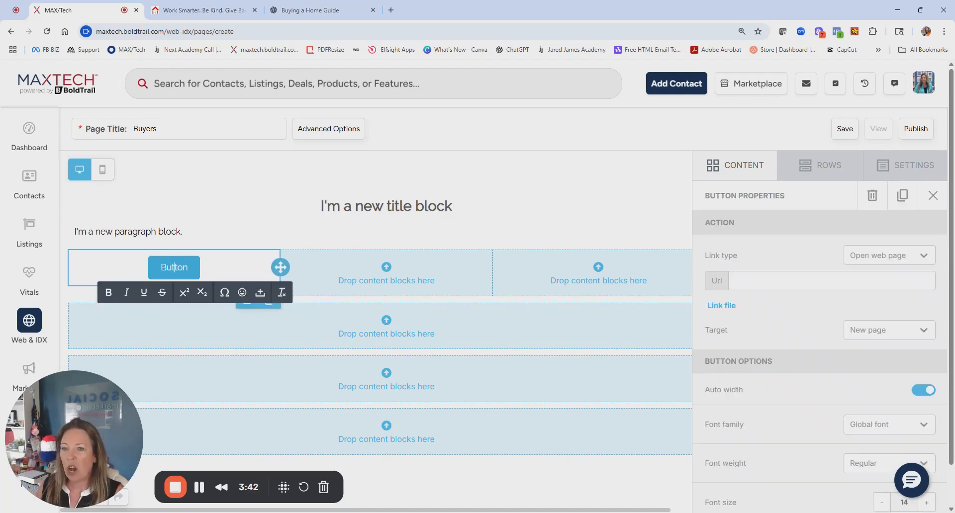
type("Market")
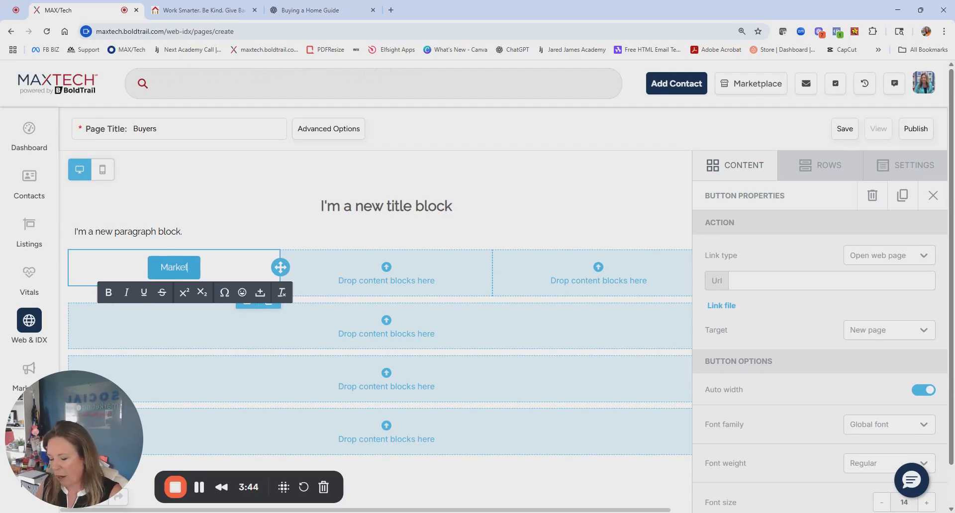
type(" Report")
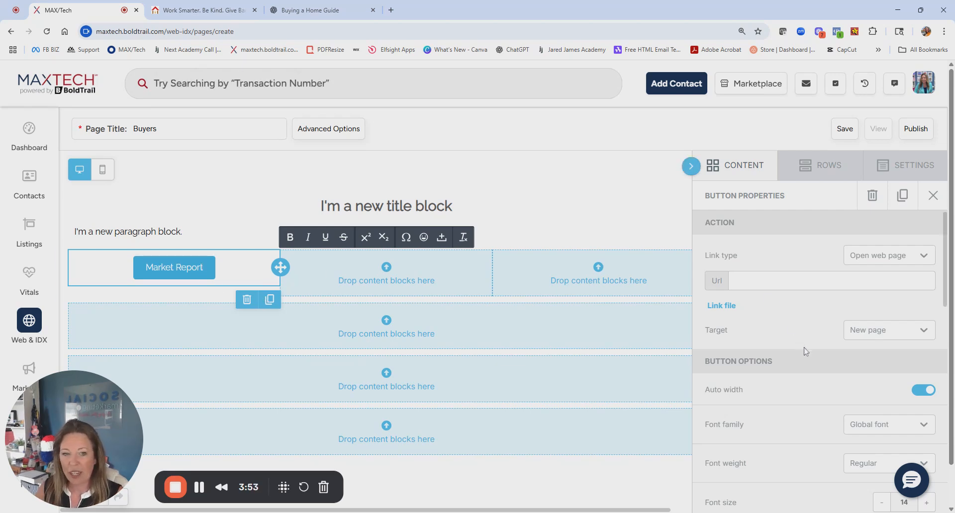
- Disable auto width for the Market Report button and set its width to 100%
scroll(804, 349, "down", 3)
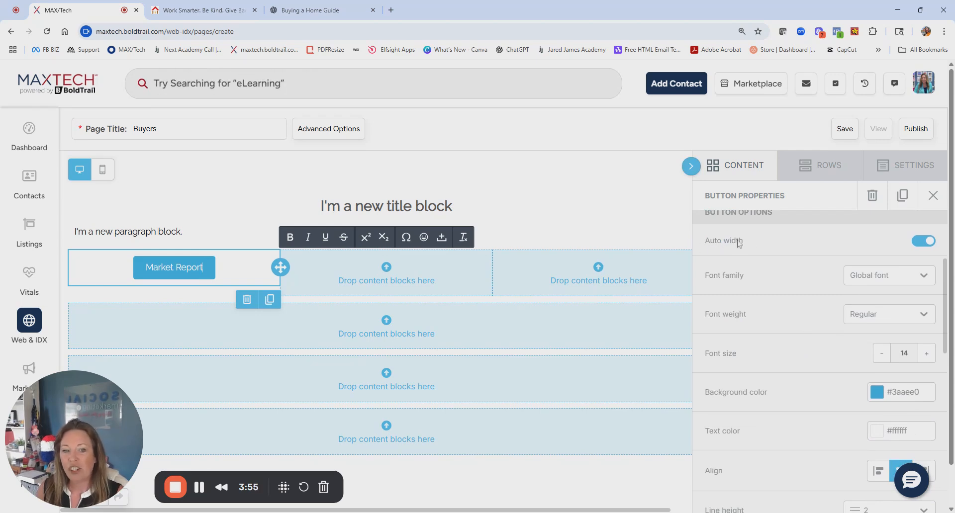
left_click(917, 247)
left_click_drag(791, 280, 929, 278)
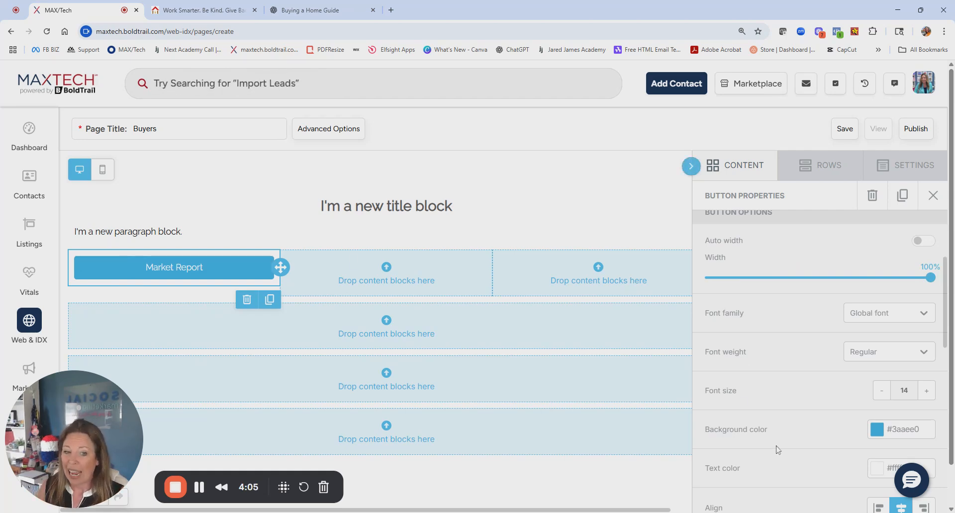
- Set the Market Report button's background color to dark navy #0e284a and its font size to 15
scroll(805, 433, "down", 3)
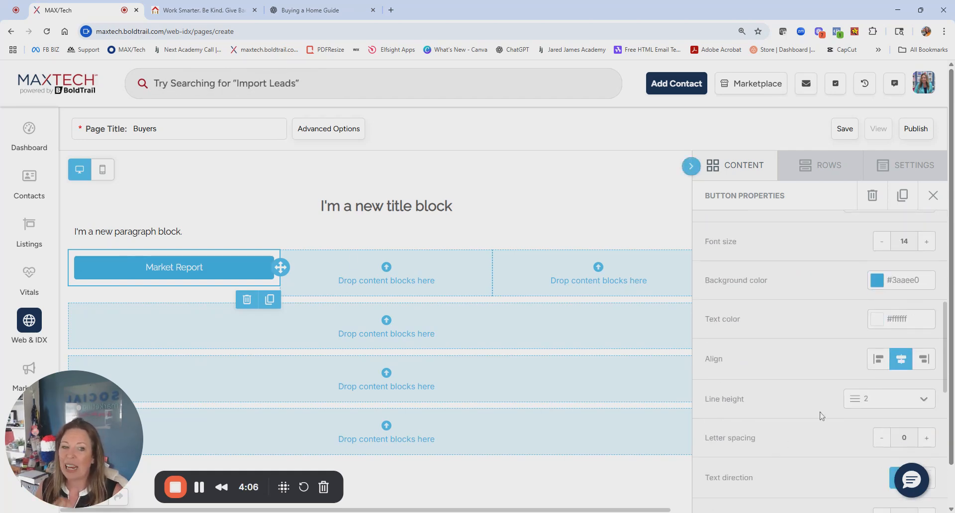
left_click(875, 284)
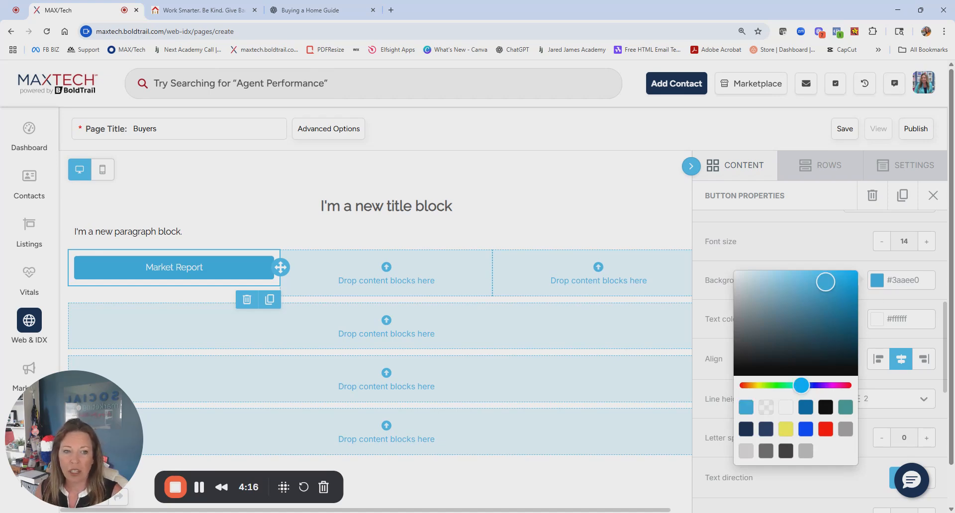
double_click(903, 280)
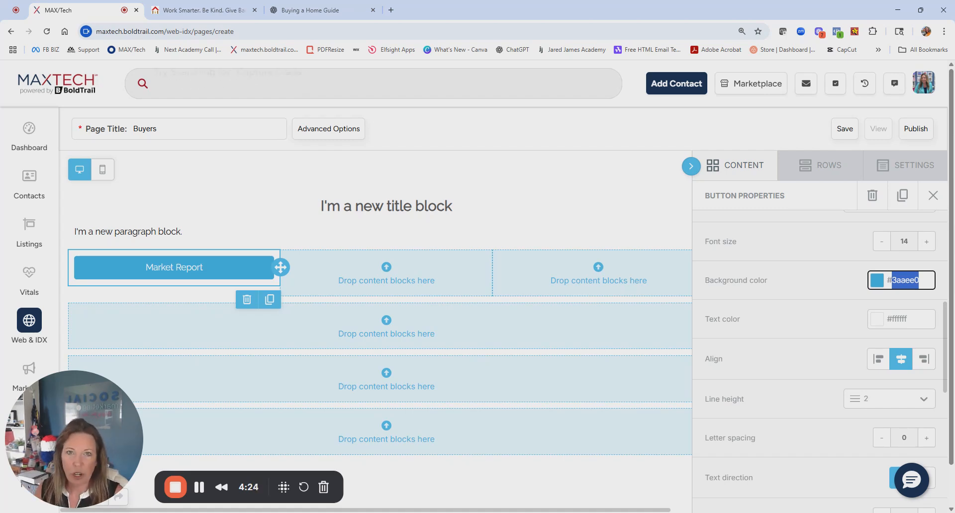
left_click(877, 286)
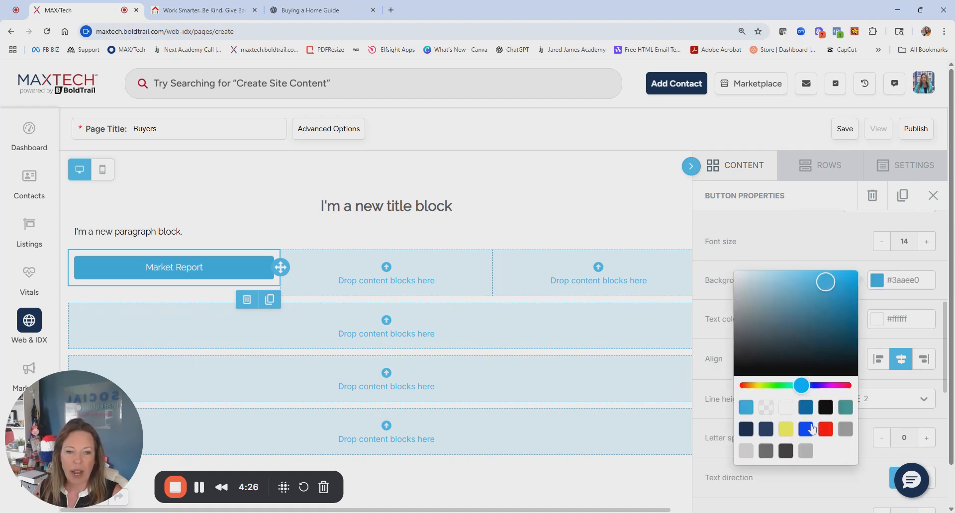
left_click(745, 430)
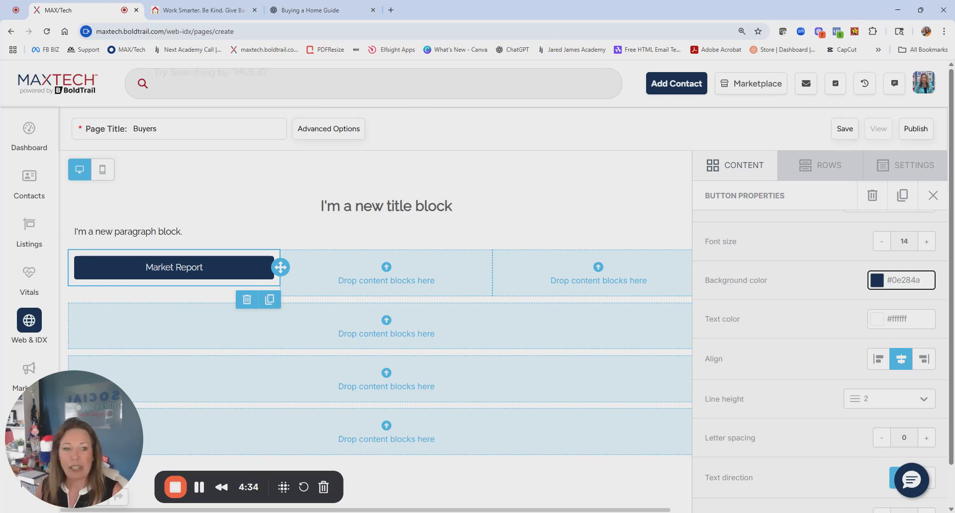
left_click(926, 241)
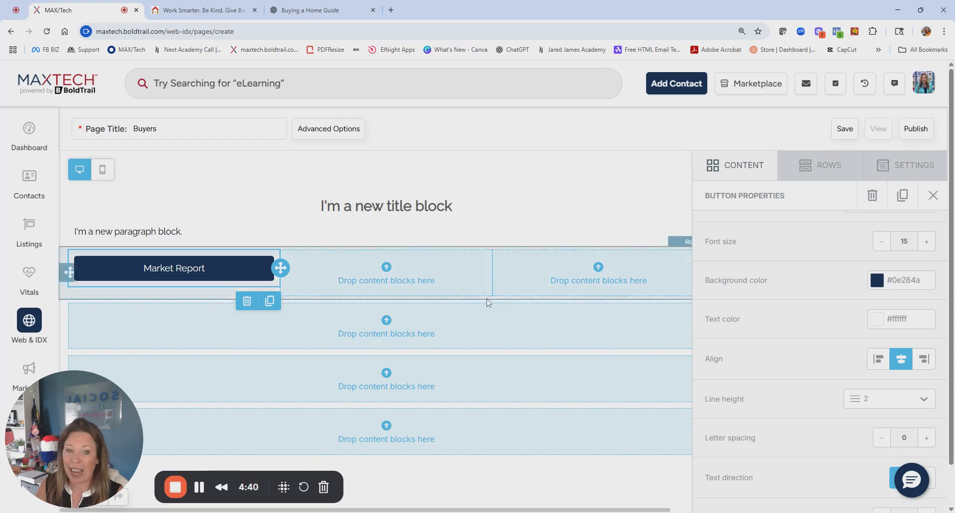
- Duplicate the Market Report button twice and move the copies into the second and third cells of the three-column row
left_click(270, 301)
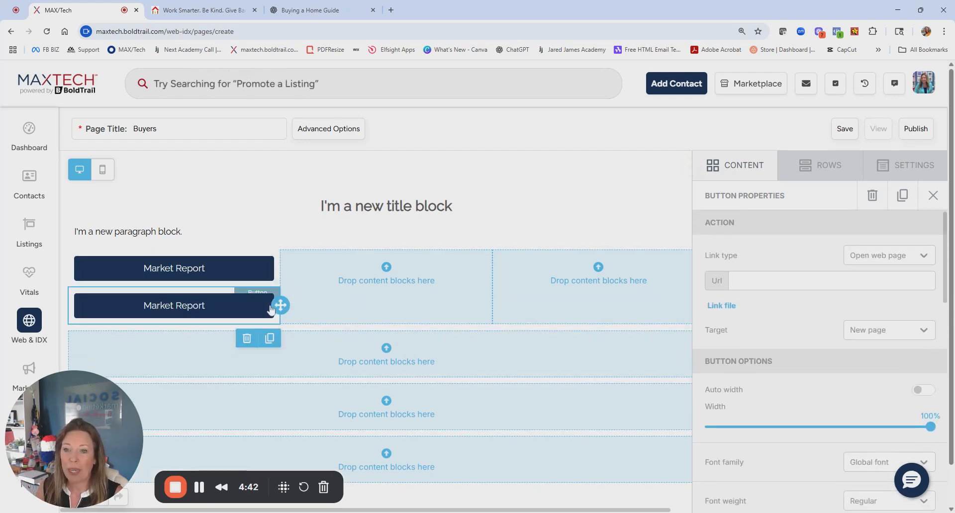
left_click(270, 339)
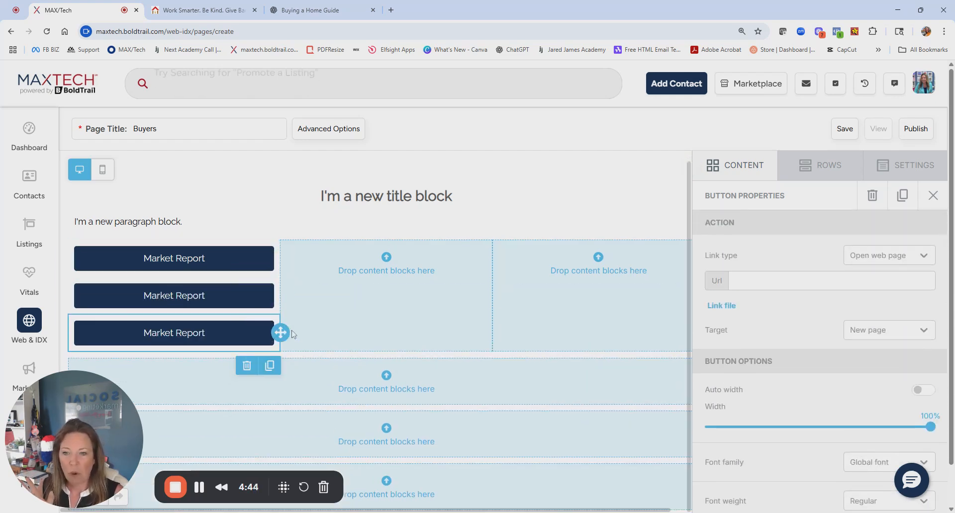
left_click_drag(280, 332, 379, 289)
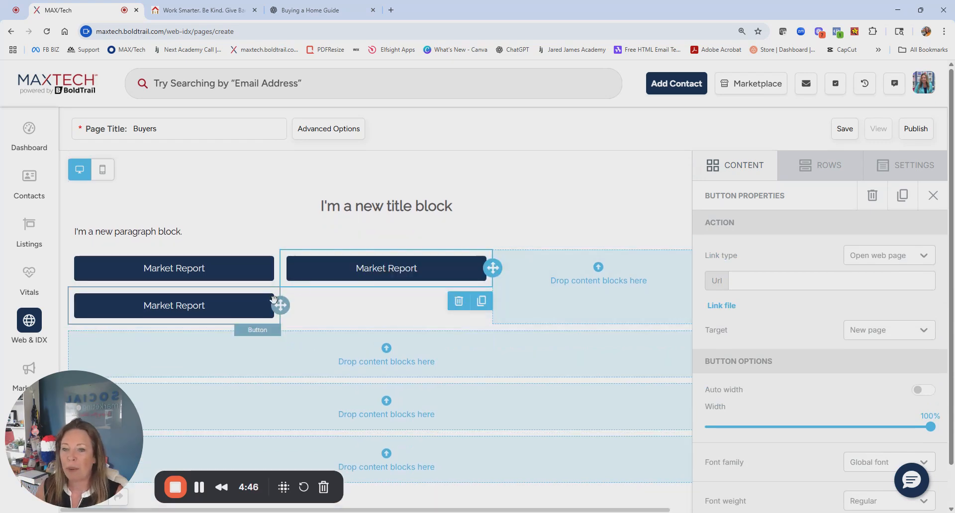
left_click_drag(280, 304, 567, 283)
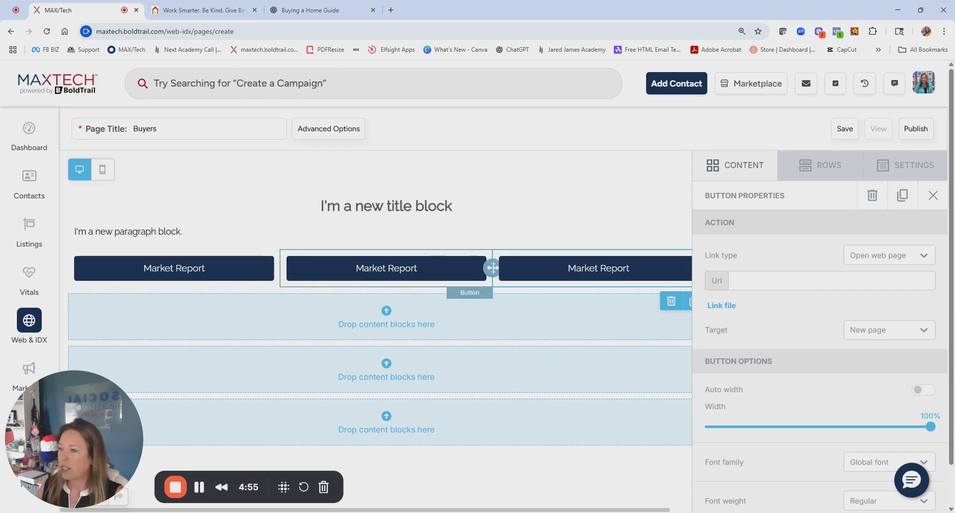
- Relabel the middle button "Download my App" and the third button "Download Buyer Guide"
triple_click(372, 268)
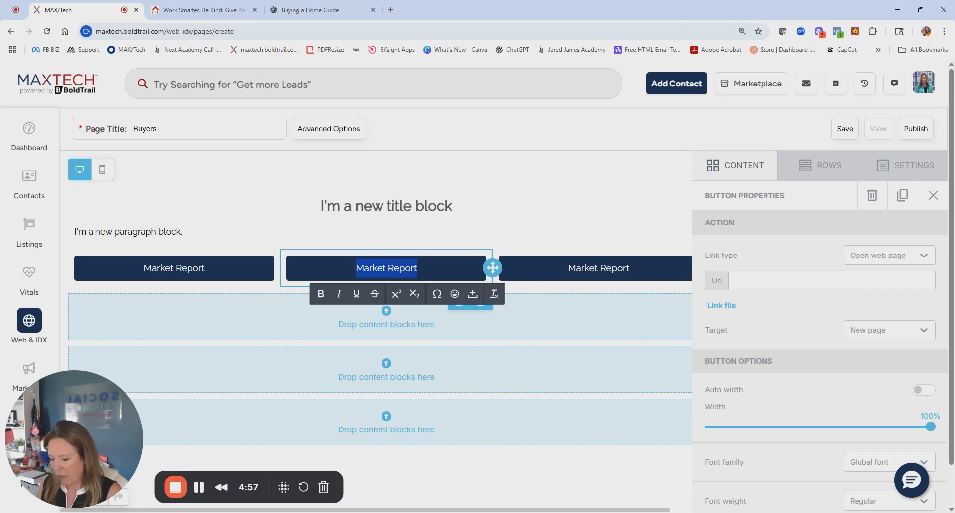
type("Download my ")
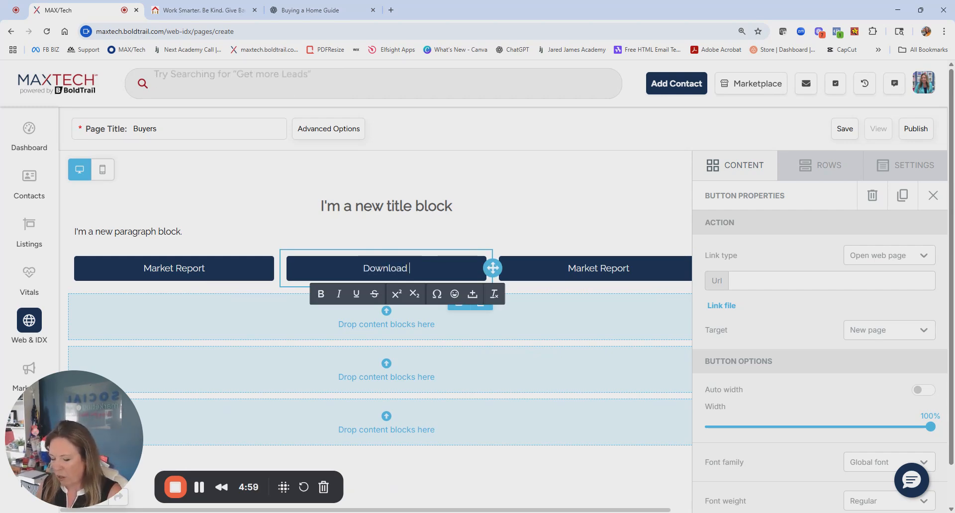
type("App")
triple_click(598, 268)
type("Downl")
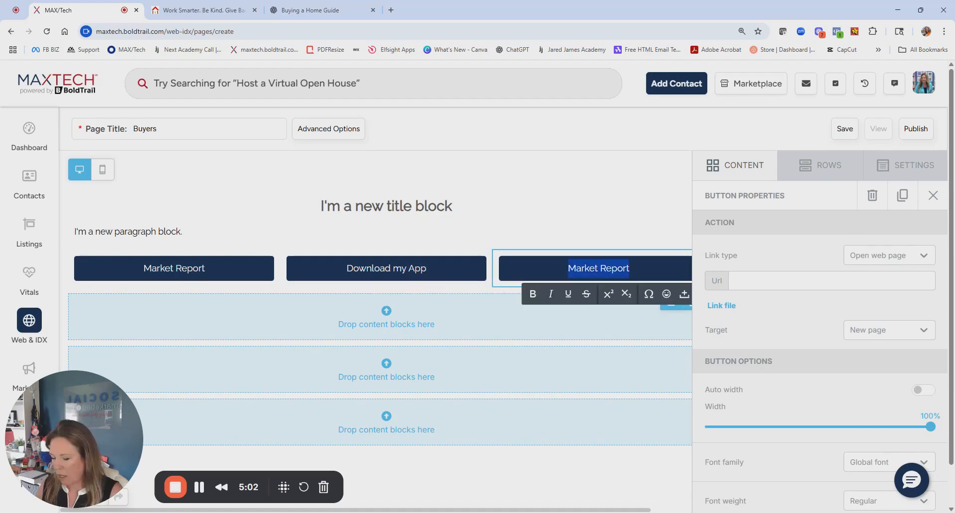
type("oad")
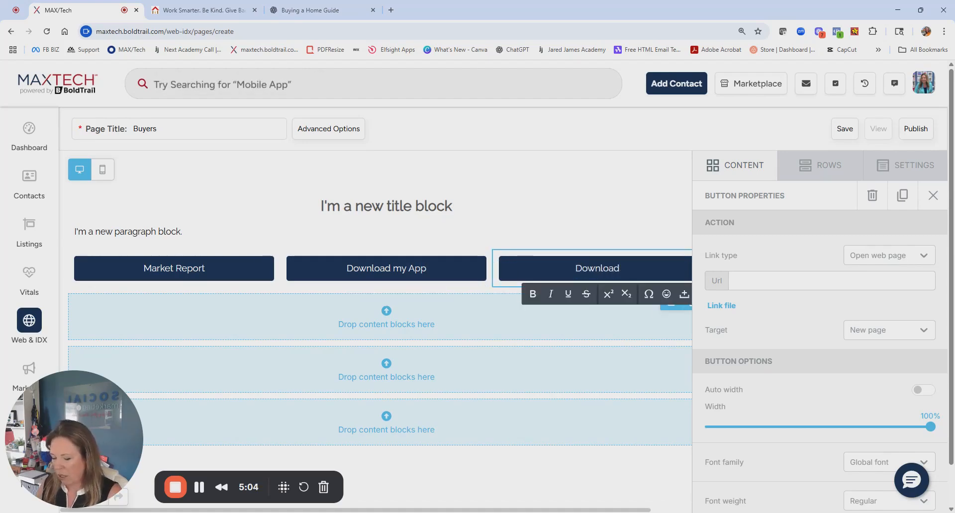
type(" Buyer Guide")
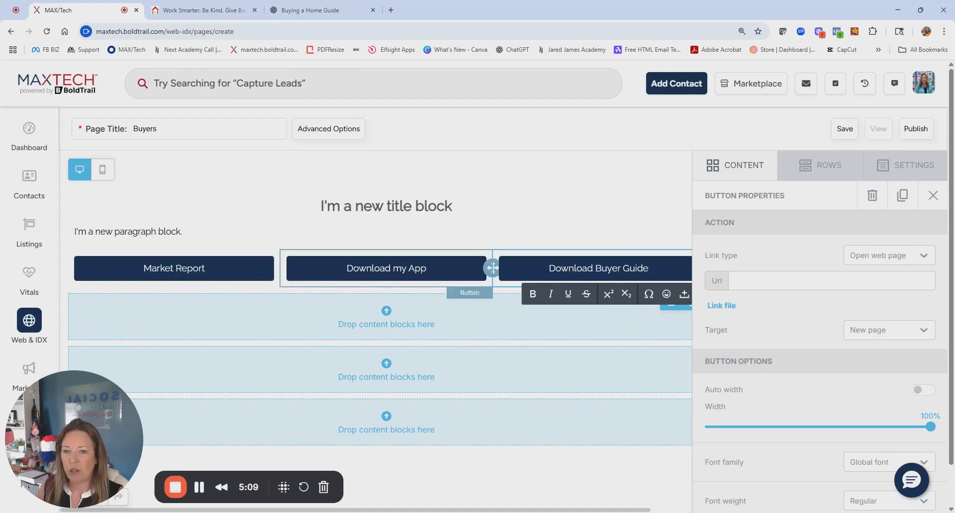
left_click(443, 305)
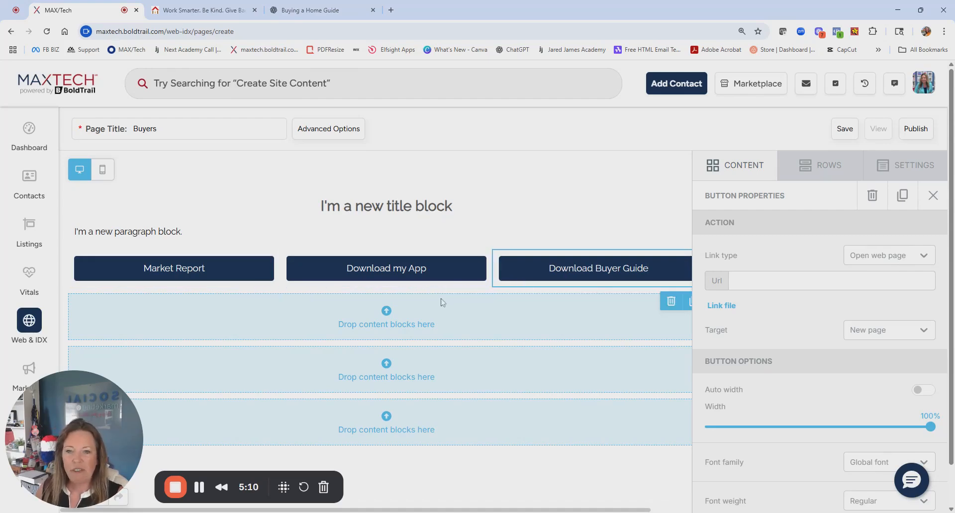
- Set the page's default font to Montserrat in the general page options
left_click(909, 169)
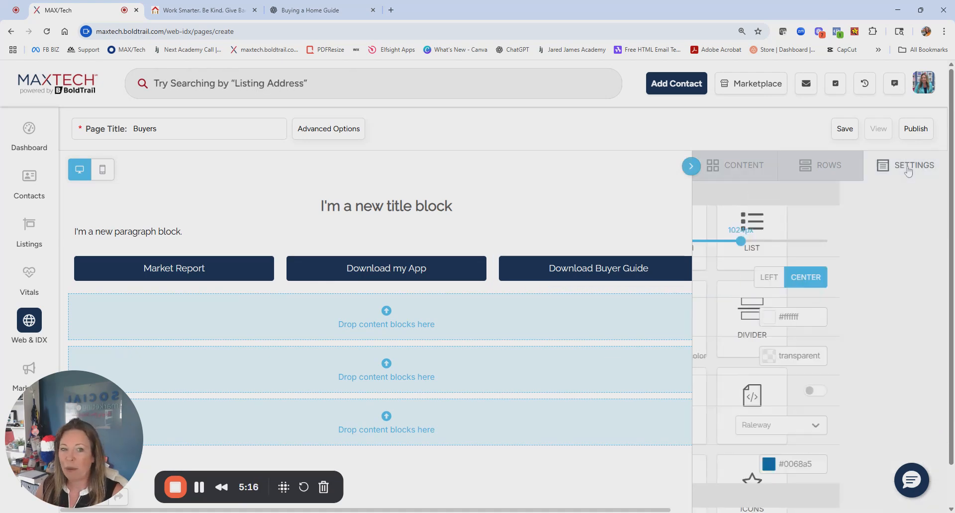
left_click(309, 213)
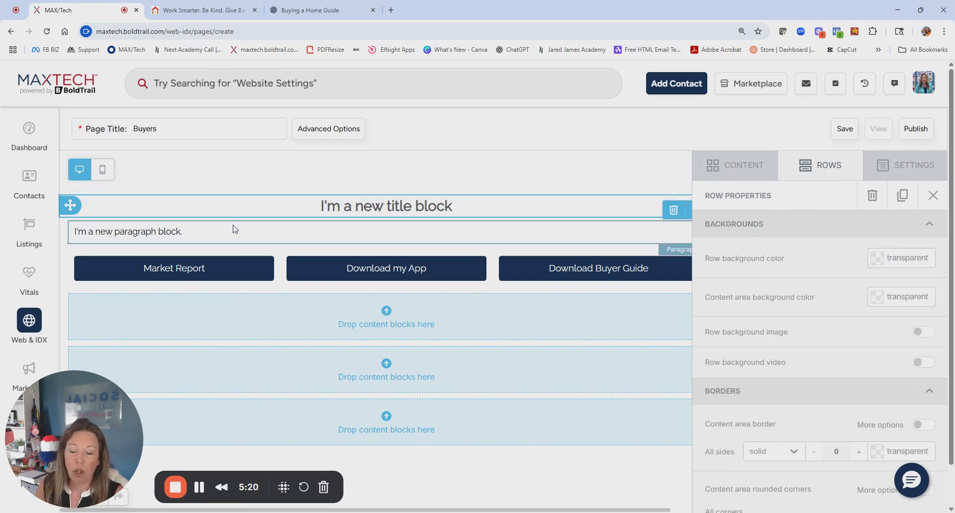
left_click(920, 169)
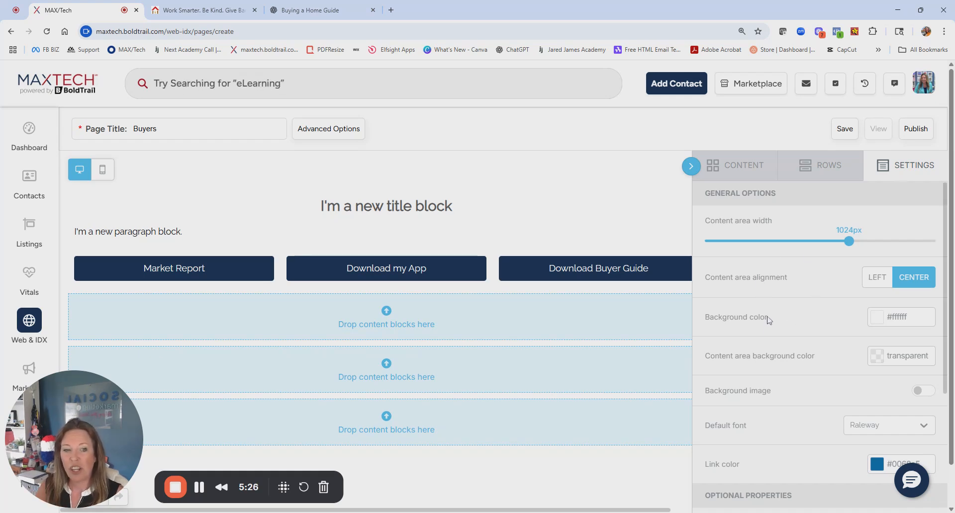
scroll(787, 348, "down", 2)
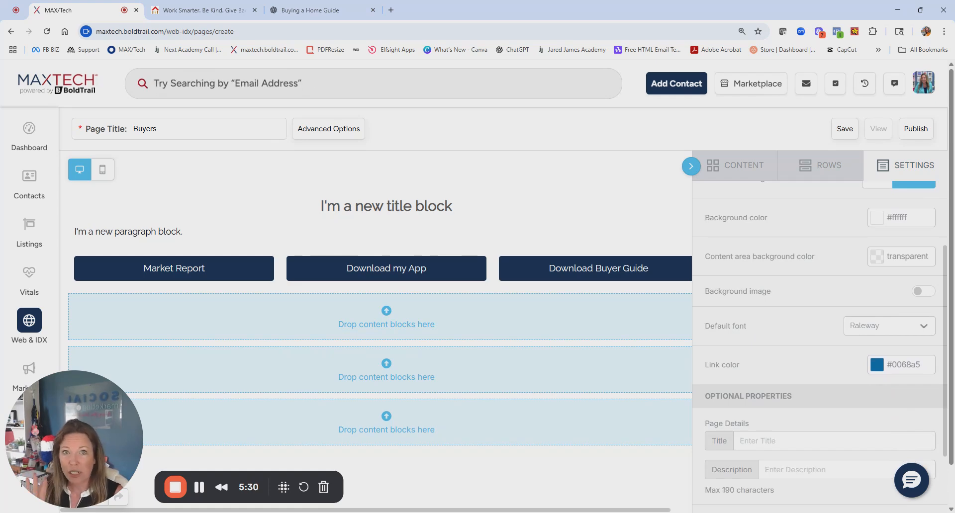
left_click(868, 326)
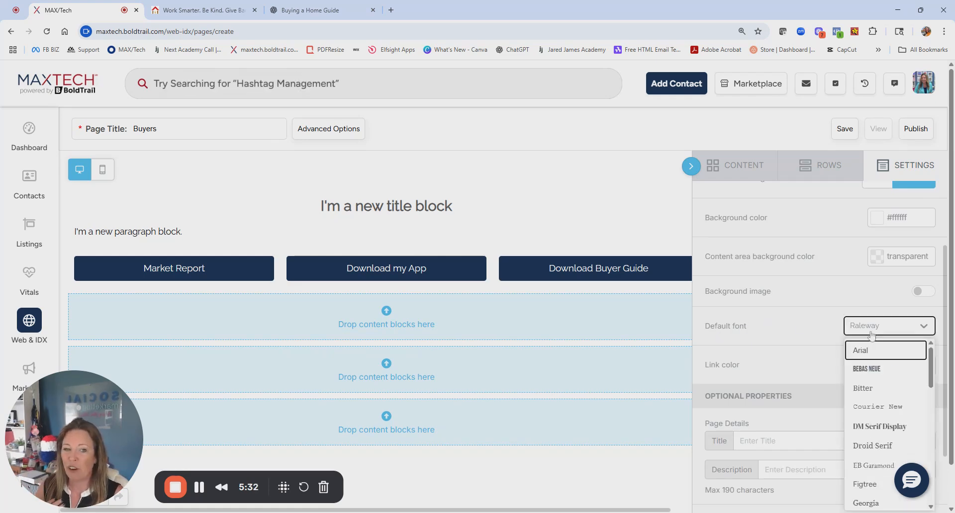
scroll(875, 428, "down", 4)
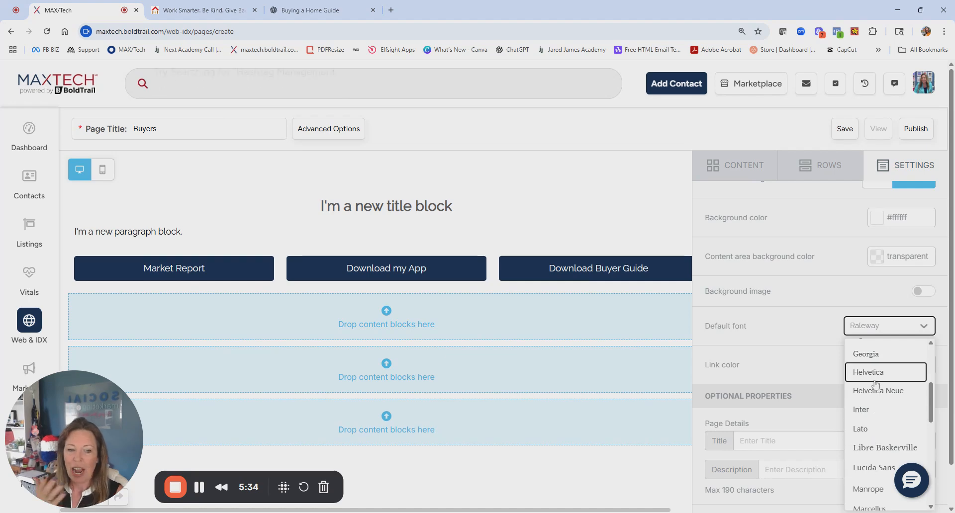
scroll(877, 435, "down", 2)
left_click(865, 387)
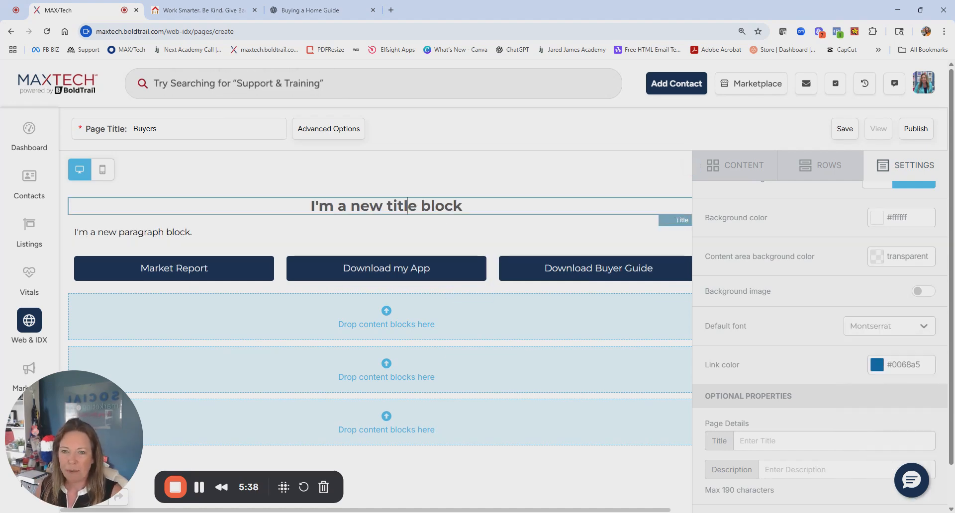
- Replace the placeholder title text with "THINKING OF BUYING?"
triple_click(387, 205)
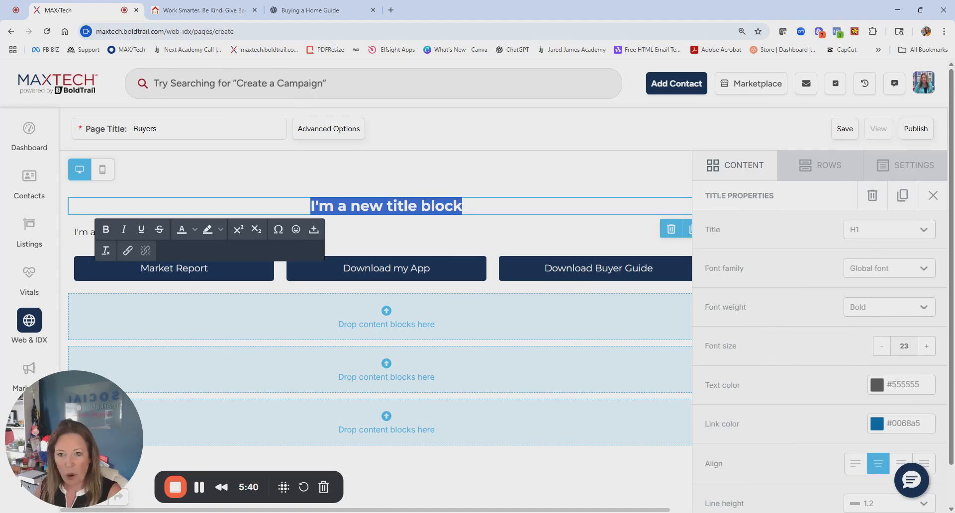
type("THINKING O")
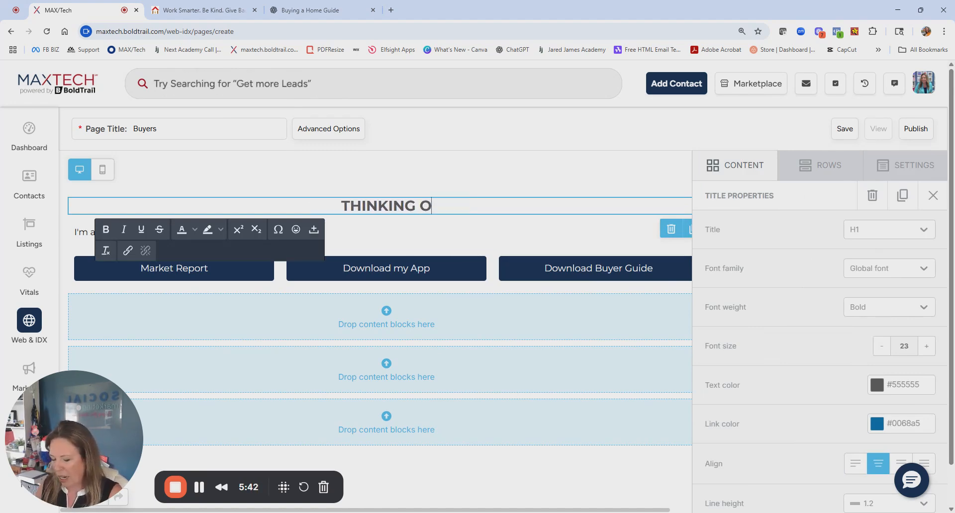
type("F BUYING?")
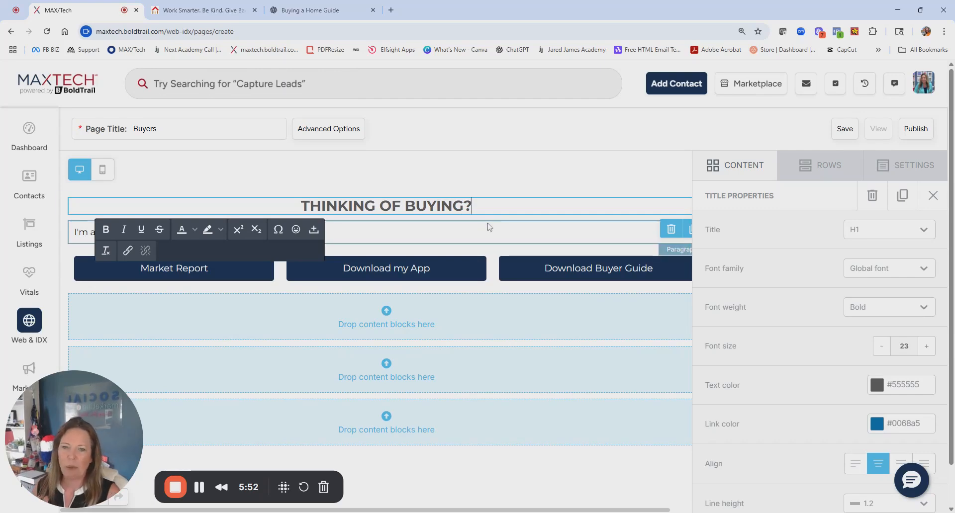
- Switch to the ChatGPT home buying conversation and copy the "Discover Life on Florida's Space Coast" heading with its paragraph
left_click(302, 230)
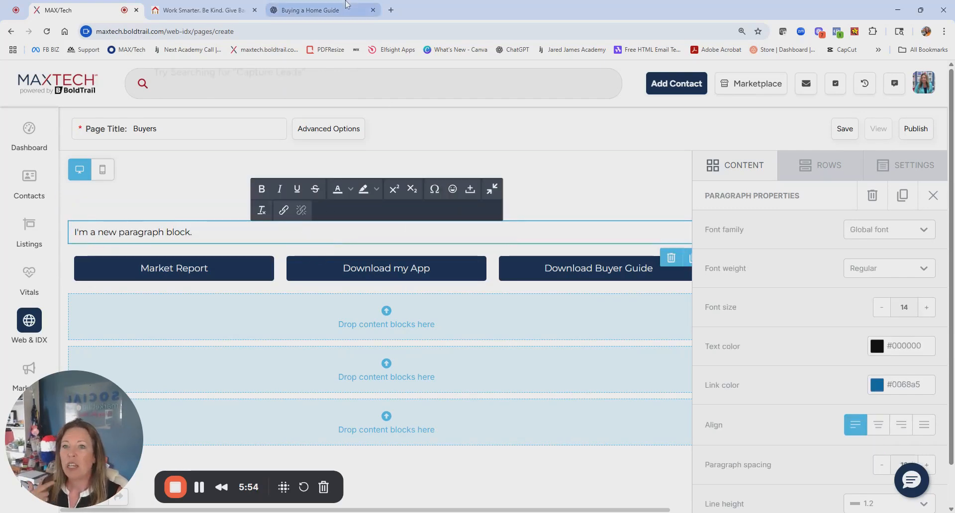
left_click(331, 12)
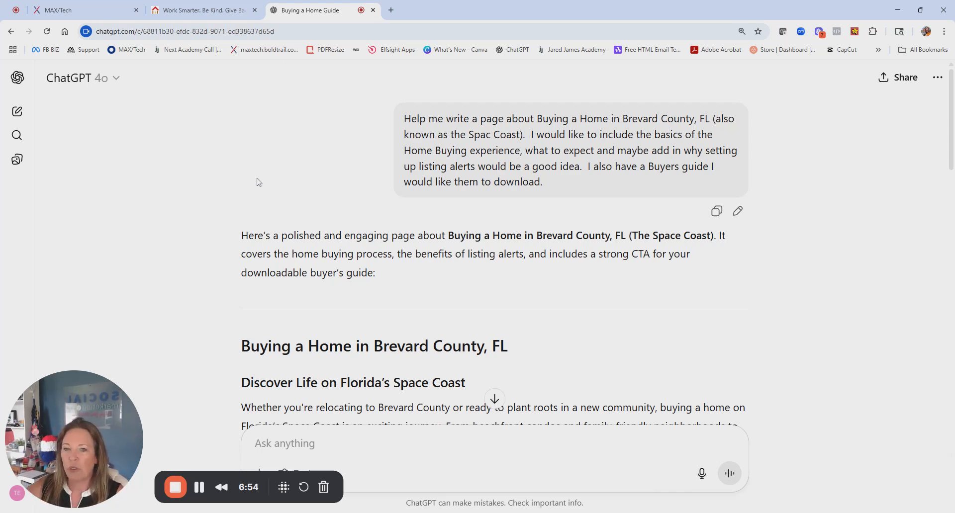
scroll(310, 218, "down", 7)
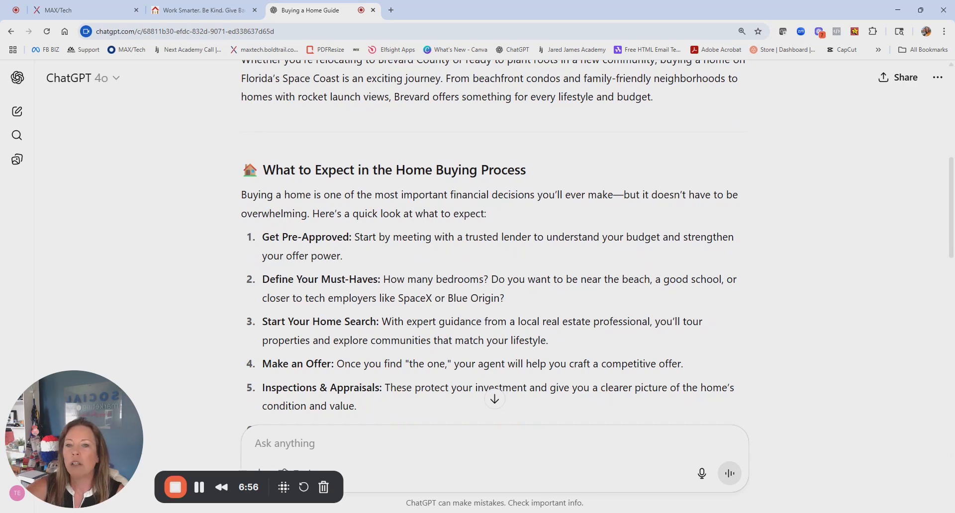
scroll(446, 251, "down", 7)
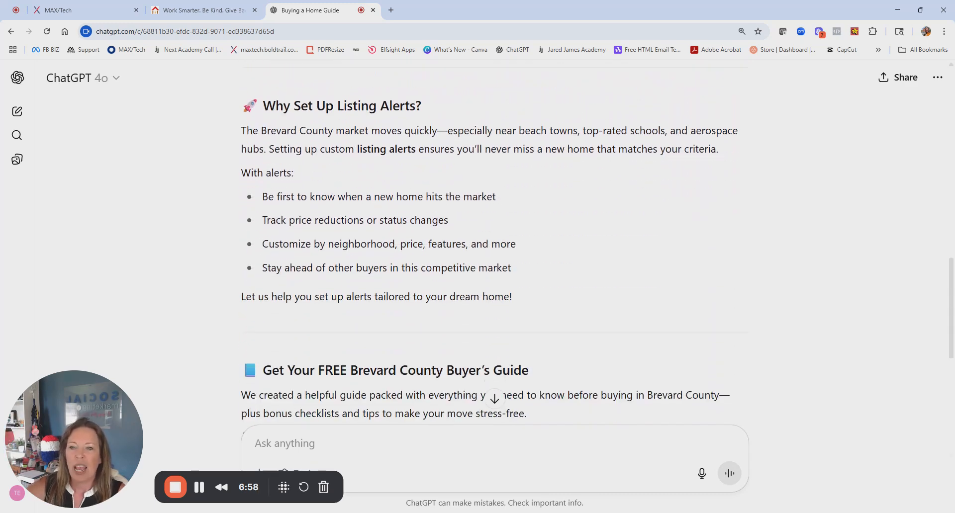
scroll(489, 243, "down", 3)
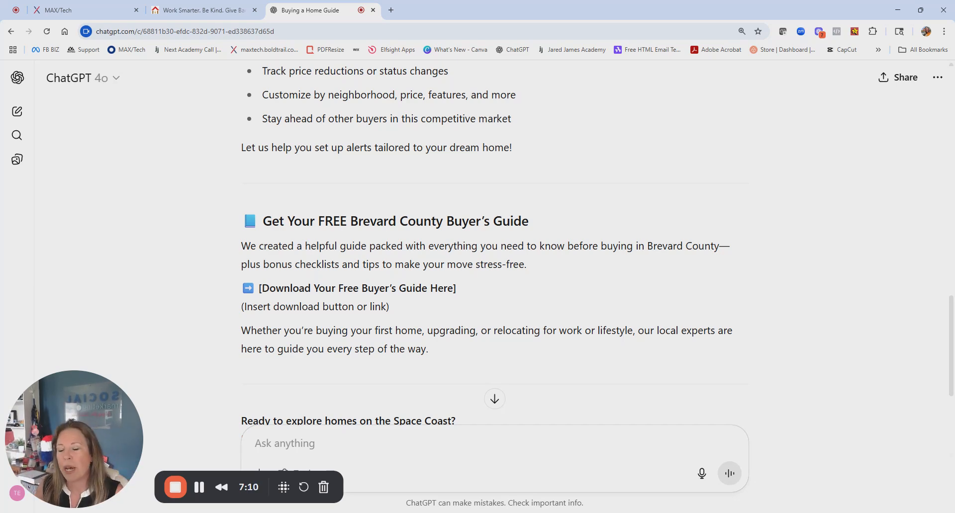
scroll(494, 242, "up", 15)
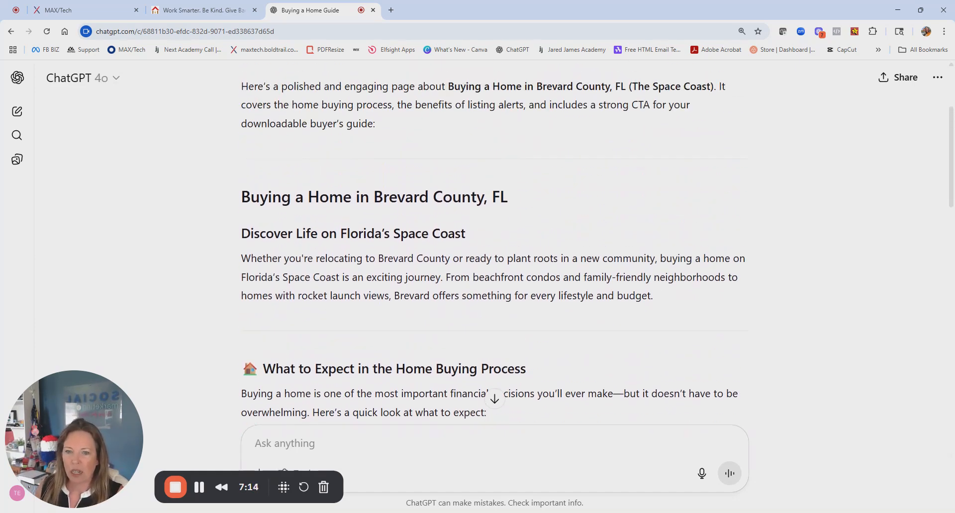
left_click_drag(242, 234, 647, 296)
key("ctrl+c")
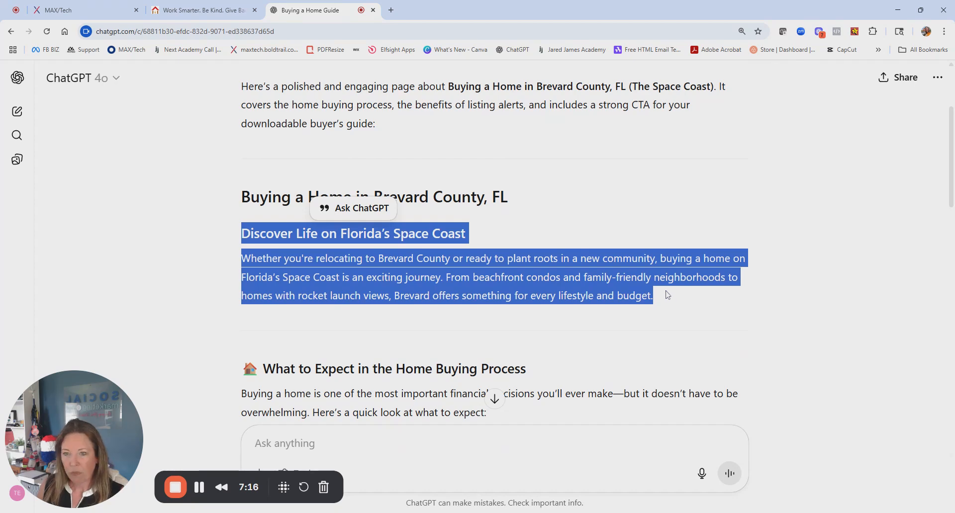
- Return to the BoldTrail page editor and replace the placeholder paragraph text with the copied Space Coast section
left_click(75, 10)
key("ctrl+a")
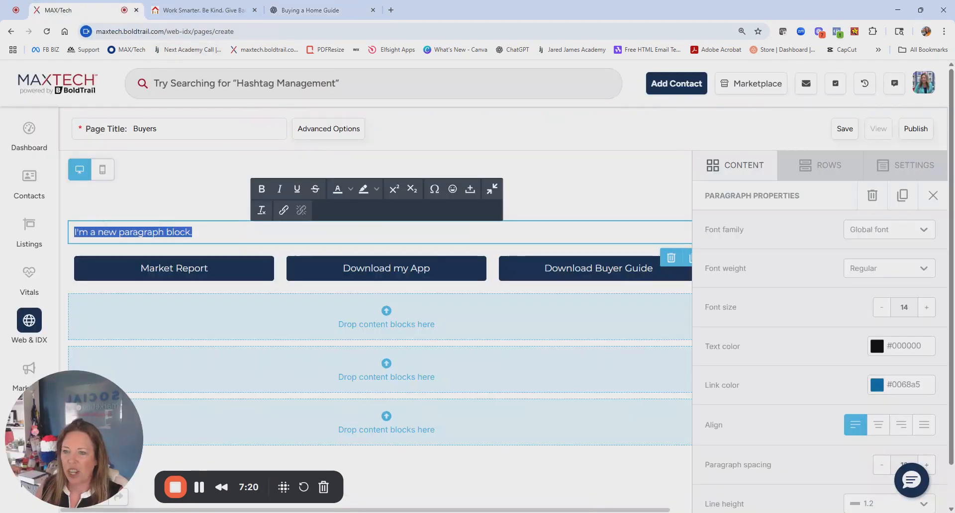
key("ctrl+v")
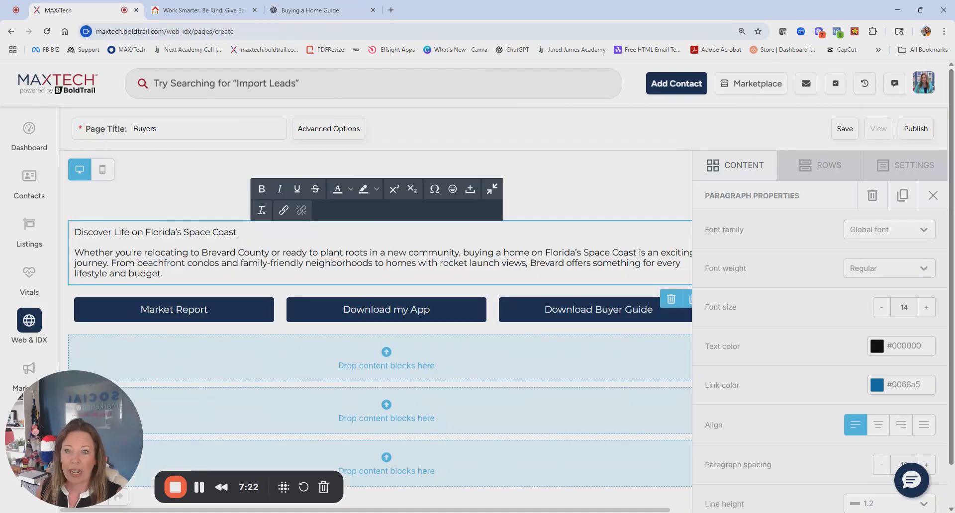
- Make the heading "Discover Life on Florida's Space Coast" bold and set the paragraph block's font size to 16
left_click_drag(175, 232, 74, 233)
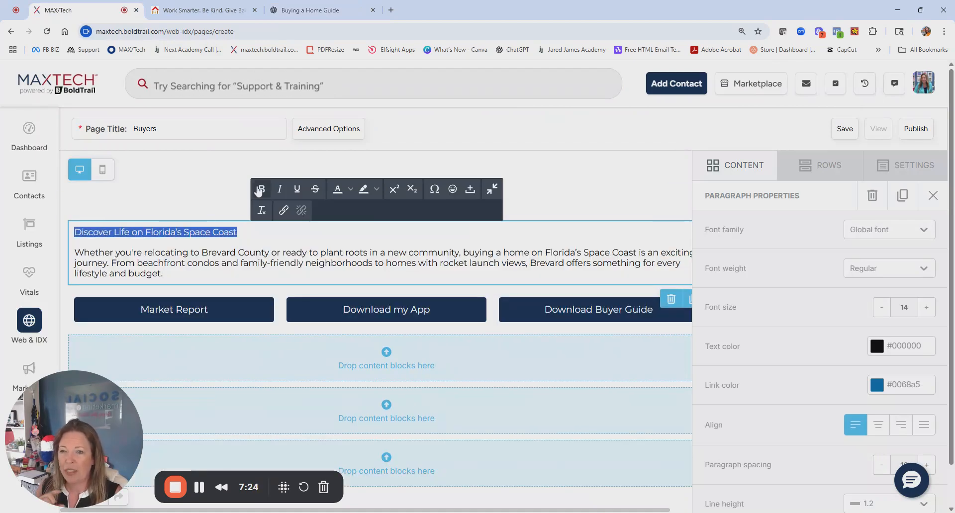
left_click(262, 190)
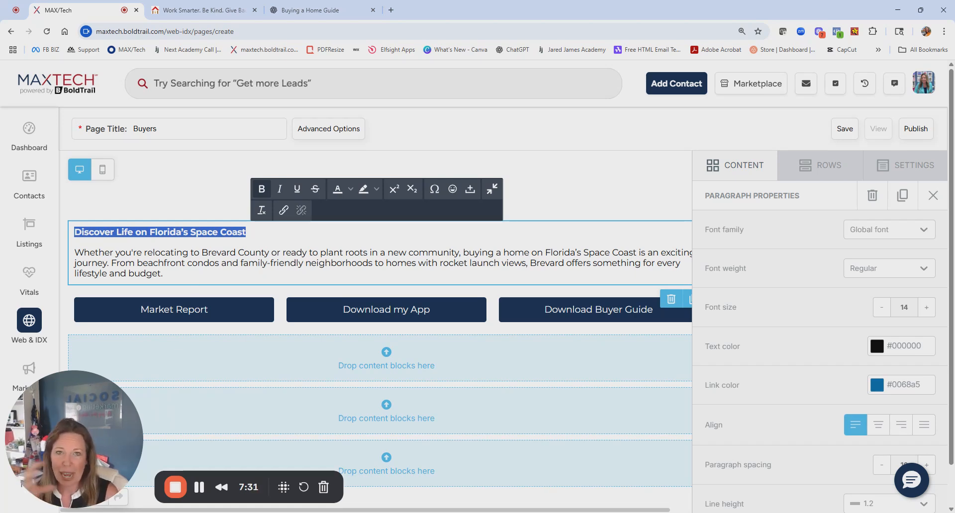
left_click(926, 308)
left_click(926, 307)
- Set the paragraph block's line height to 1.5
scroll(791, 404, "down", 4)
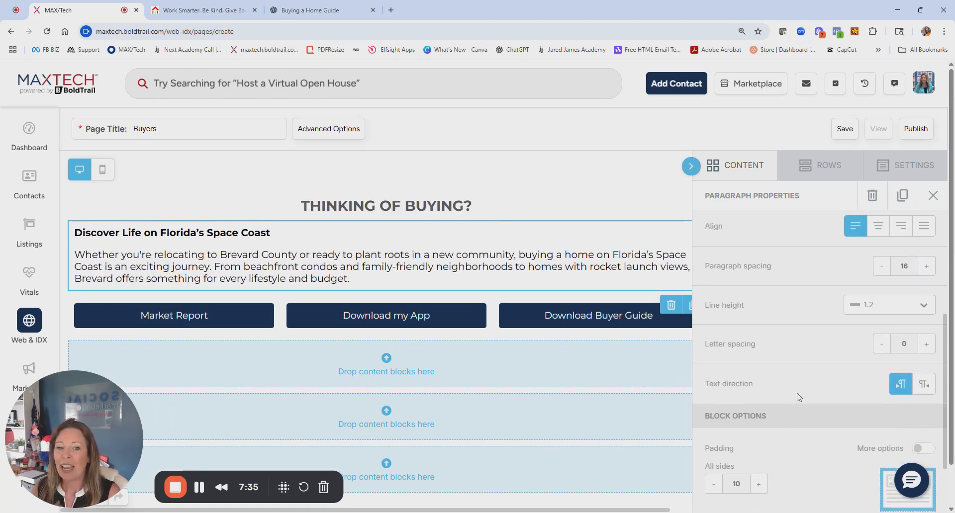
left_click(879, 305)
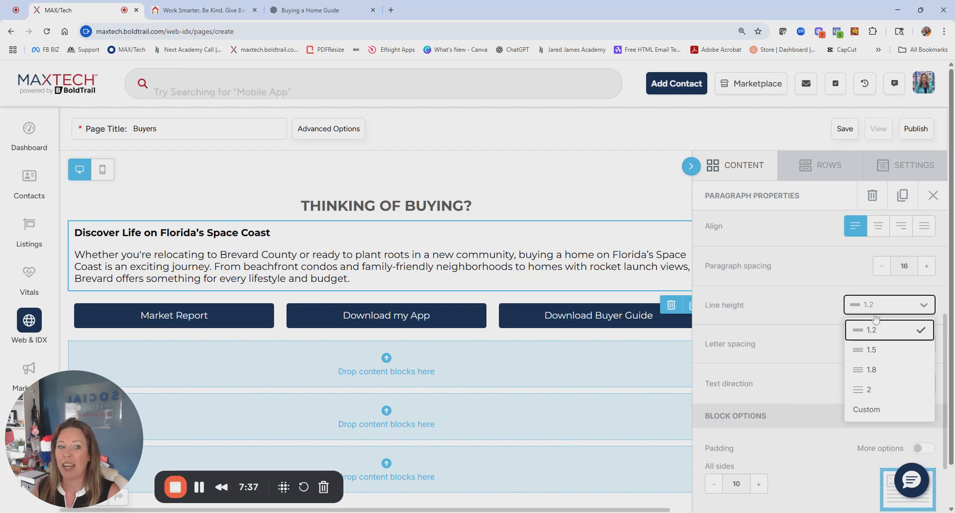
left_click(875, 351)
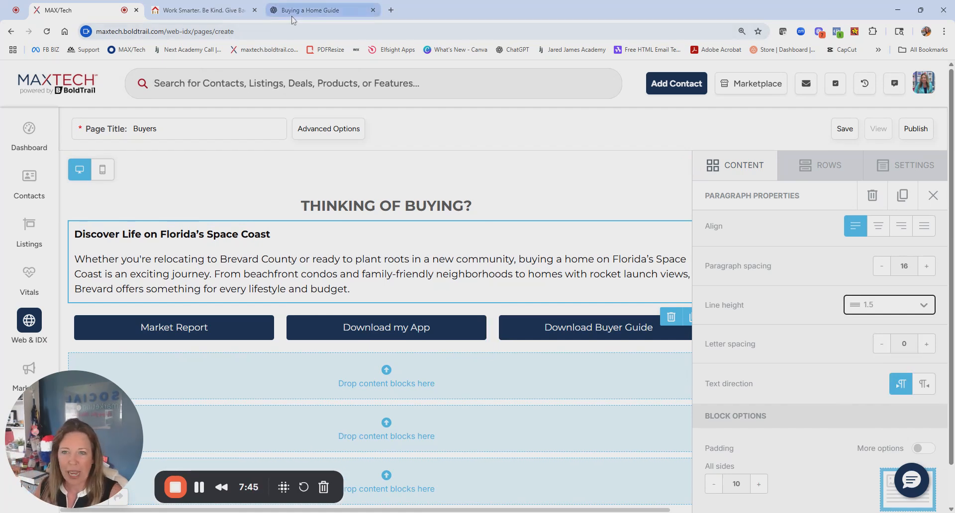
- Switch to the ChatGPT home buying conversation and copy the "Buying a Home in Brevard County, FL" heading
left_click(308, 10)
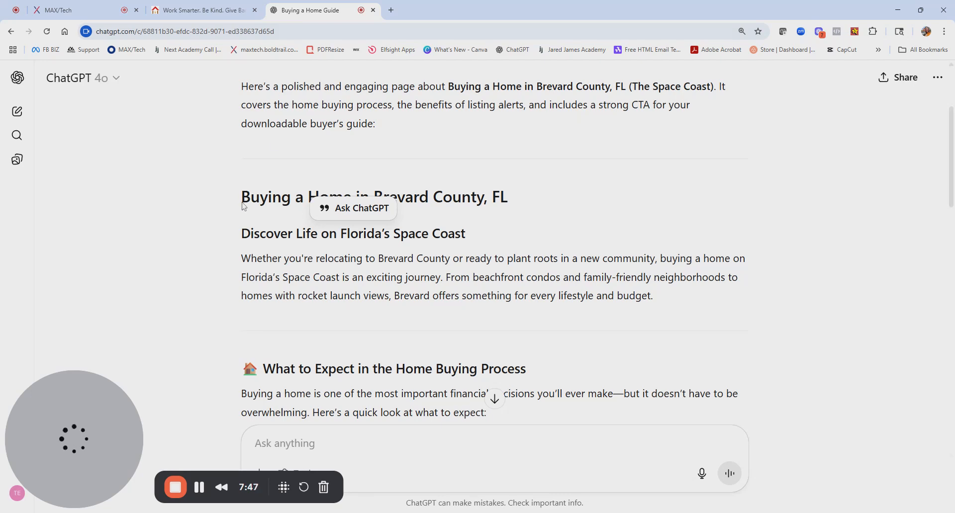
left_click_drag(244, 206, 542, 203)
key("ctrl+c")
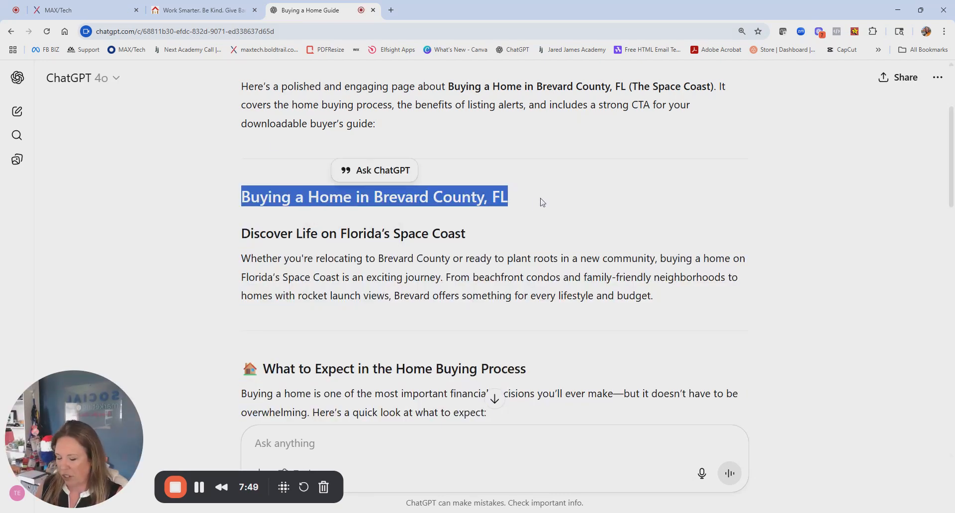
- Return to the BoldTrail page editor and replace the "THINKING OF BUYING?" title with the copied Brevard County heading
left_click(111, 10)
triple_click(386, 205)
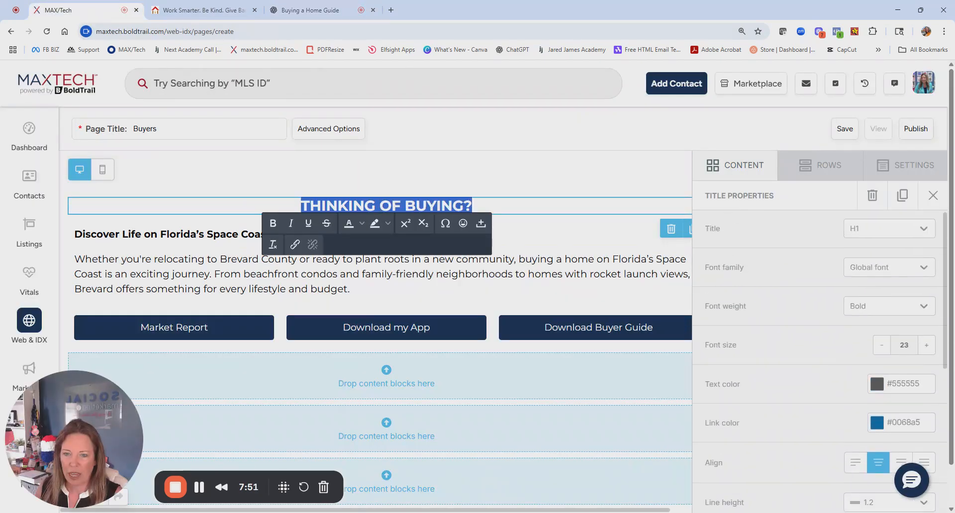
key("ctrl+v")
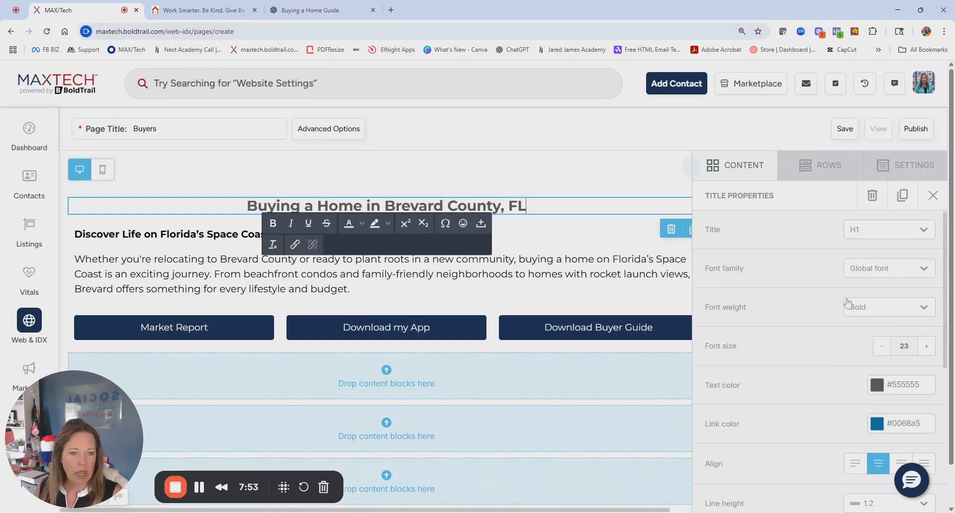
- Set the page title block's font size to 29
left_click(928, 347)
left_click(927, 347)
left_click(928, 347)
left_click(927, 347)
left_click(928, 347)
left_click(928, 347)
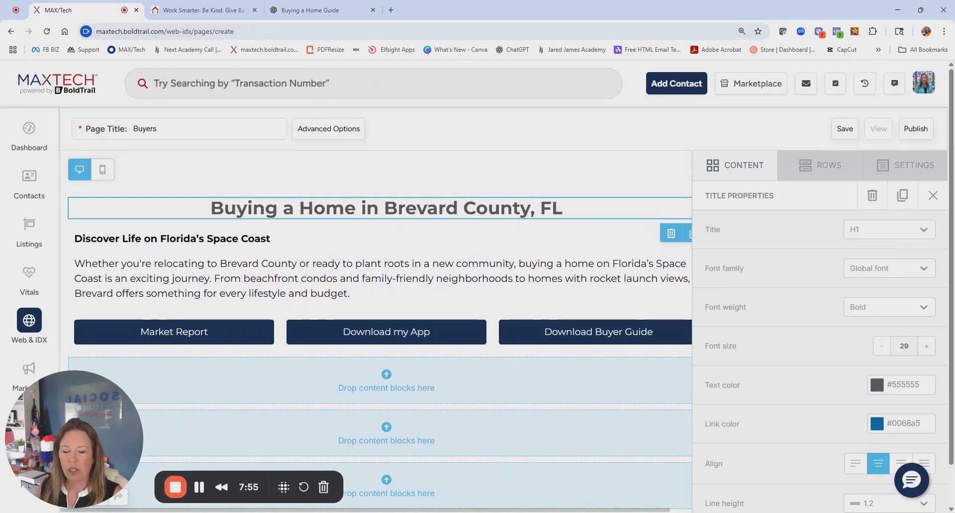
scroll(211, 279, "down", 1)
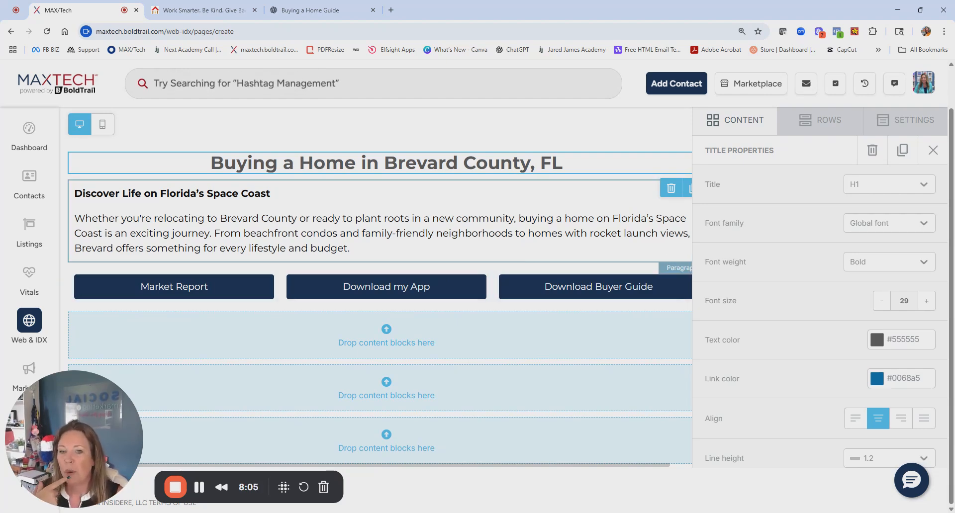
left_click(350, 248)
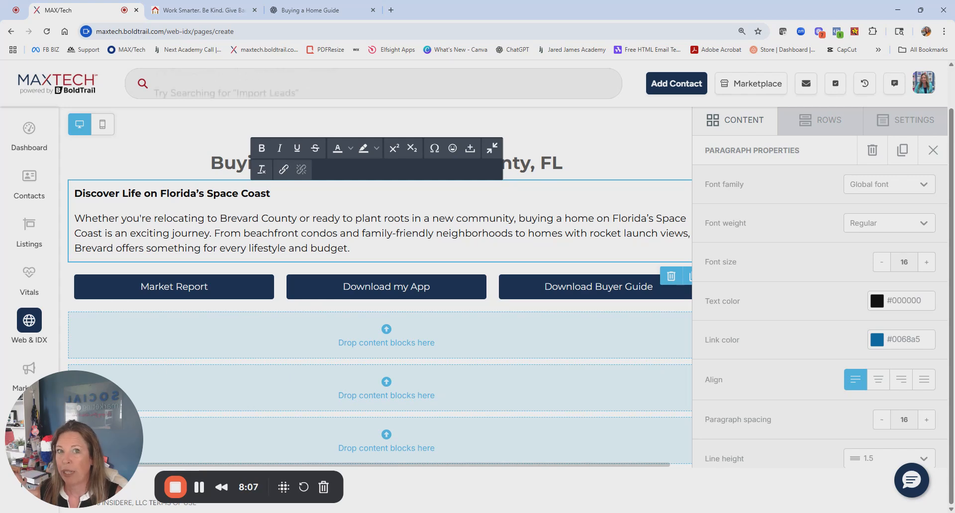
left_click(819, 127)
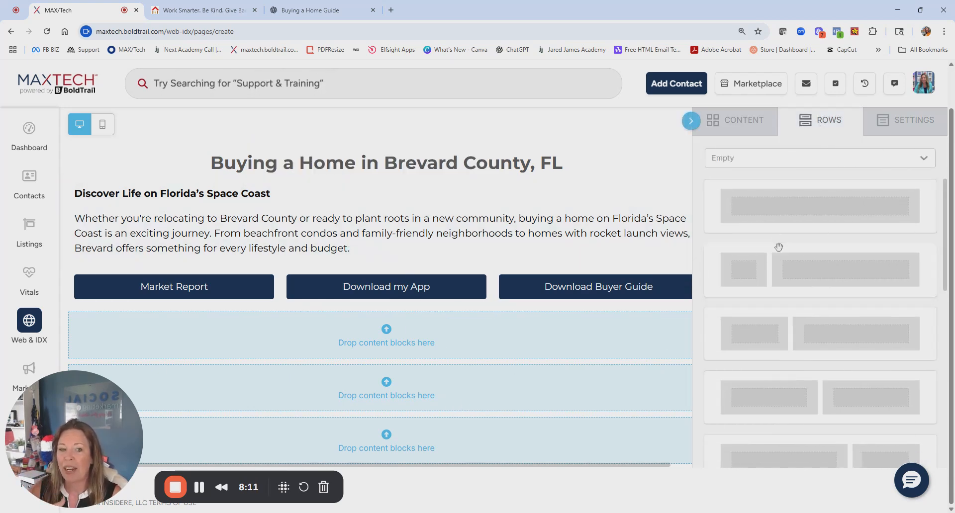
scroll(806, 302, "down", 3)
scroll(577, 356, "up", 1)
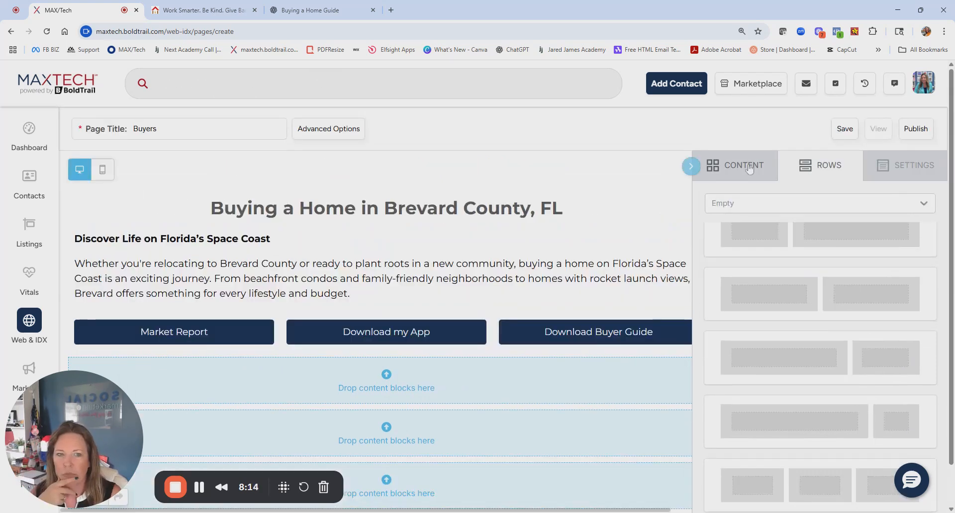
- Add a form block to the first empty row below the link buttons and make it a Simple Search form
left_click(736, 165)
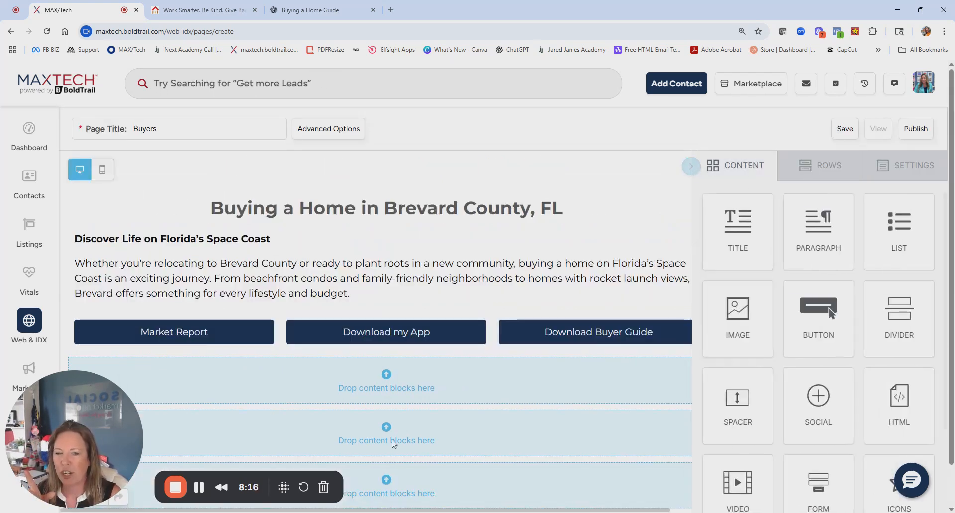
scroll(491, 373, "down", 1)
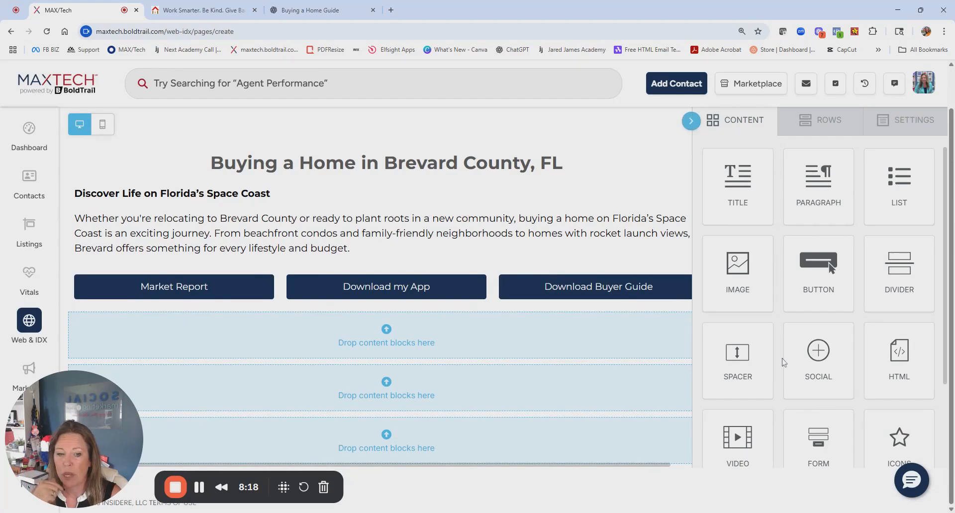
scroll(815, 351, "down", 3)
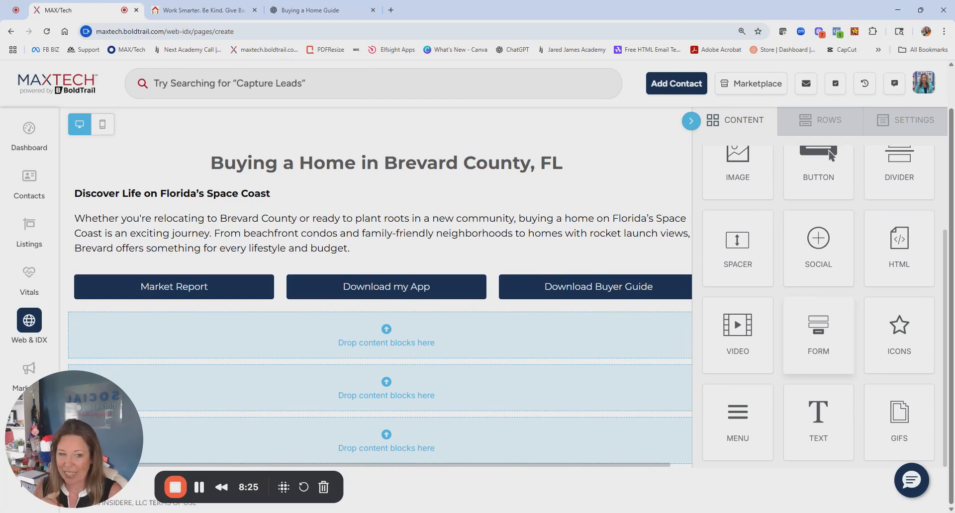
left_click_drag(818, 335, 331, 359)
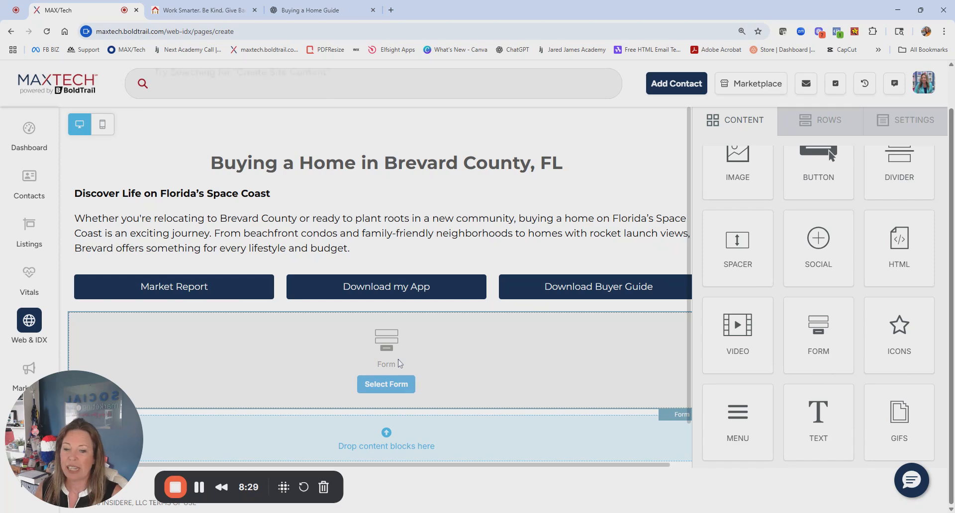
left_click(386, 384)
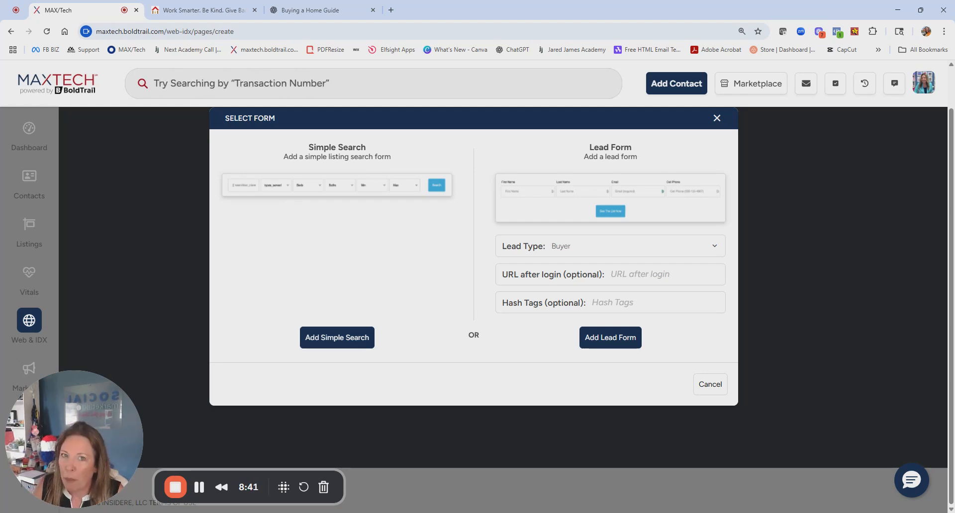
left_click(320, 337)
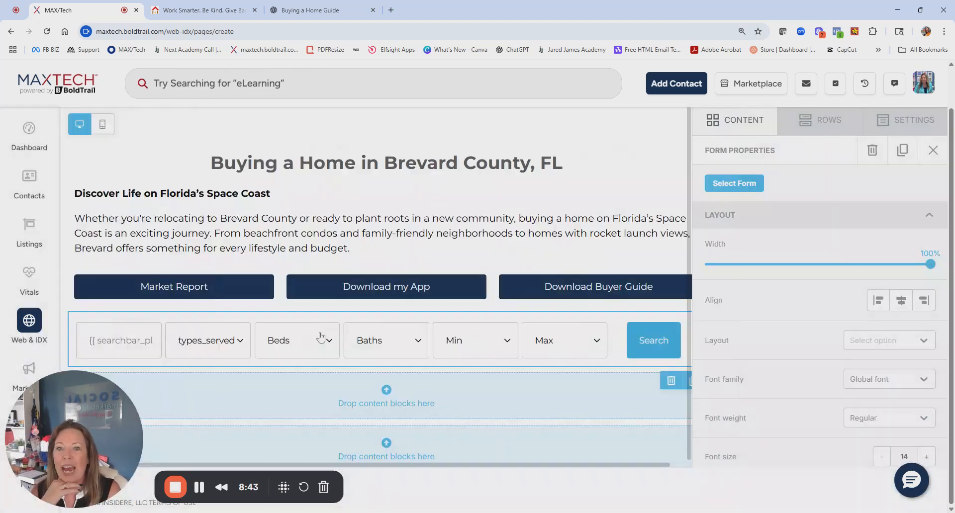
- Delete the types[] field from the search form
left_click(321, 337)
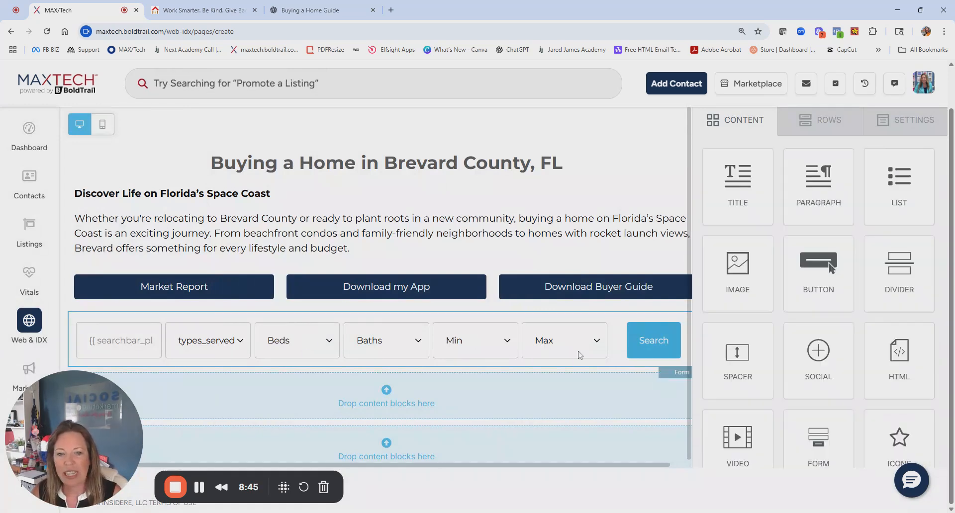
left_click(537, 352)
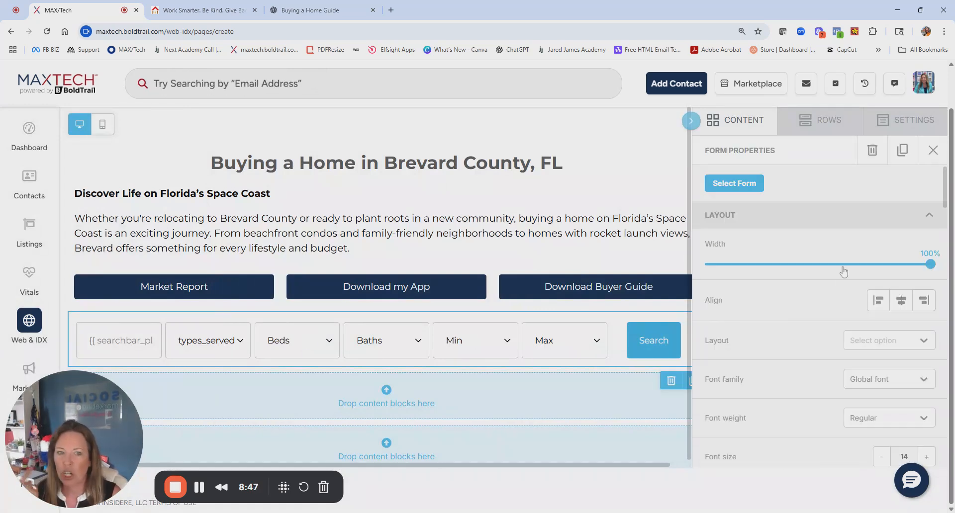
scroll(783, 396, "down", 3)
scroll(783, 396, "down", 3)
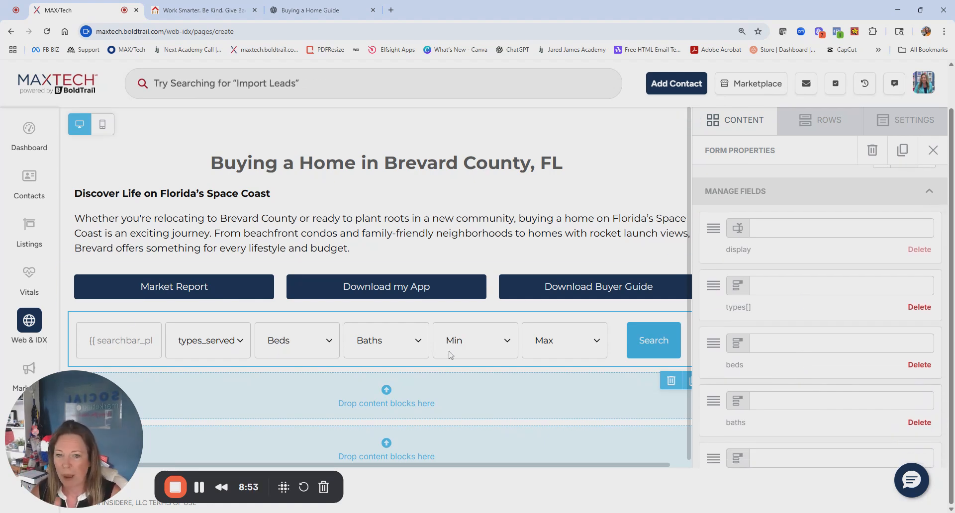
scroll(821, 319, "down", 4)
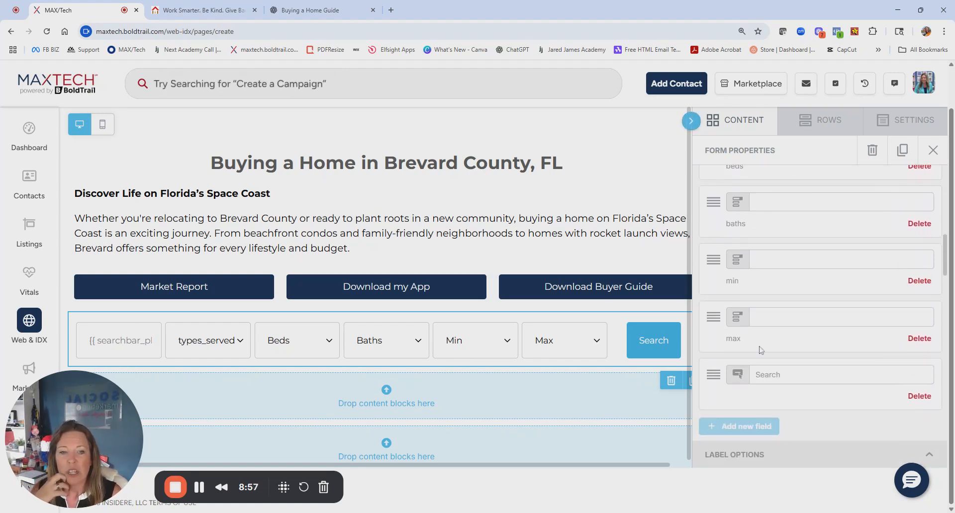
scroll(764, 344, "up", 5)
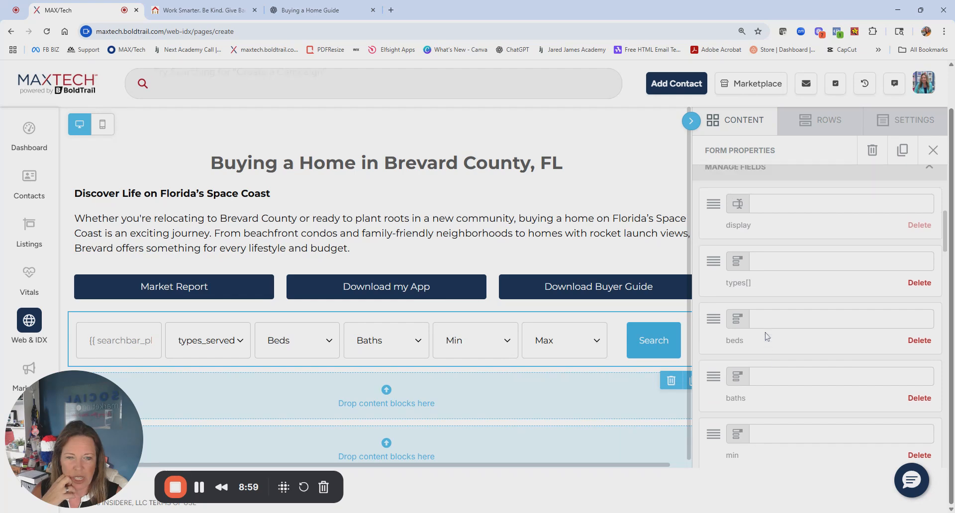
left_click(919, 307)
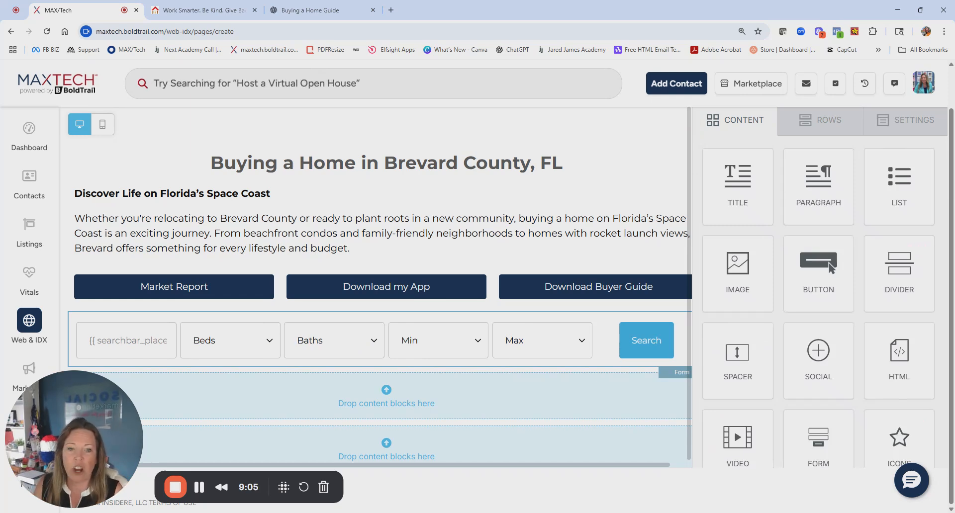
- Set the background color of the form's Search button to the blue swatch #0043ff
left_click(646, 341)
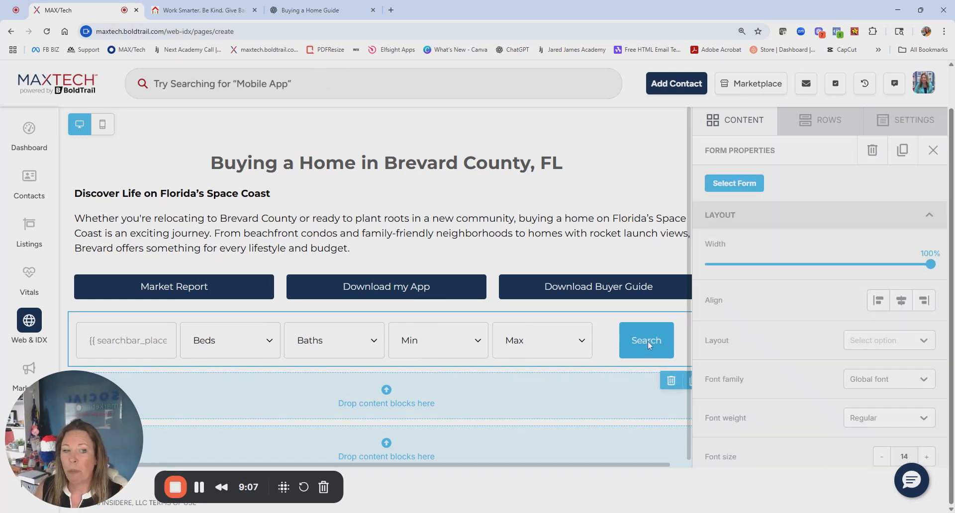
scroll(809, 367, "down", 3)
scroll(809, 367, "down", 2)
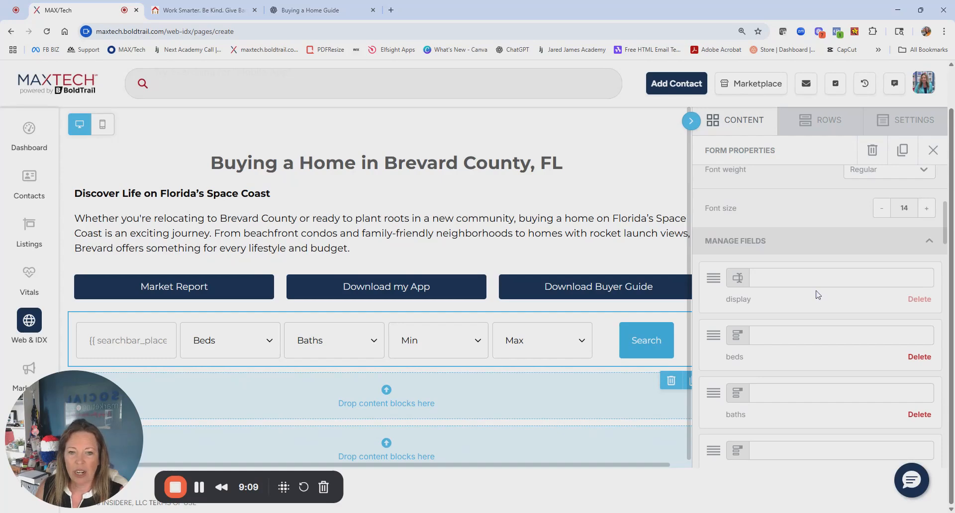
scroll(815, 328, "down", 5)
scroll(798, 343, "down", 5)
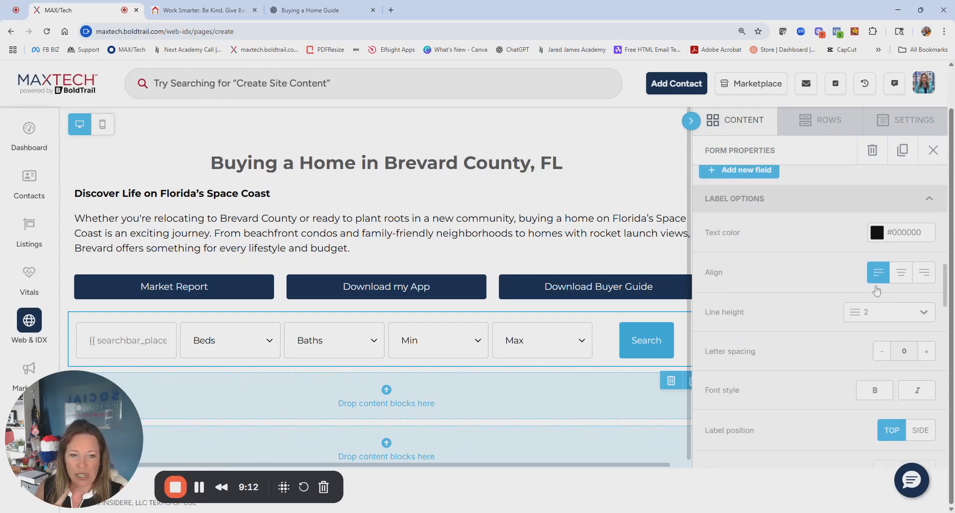
scroll(883, 308, "down", 7)
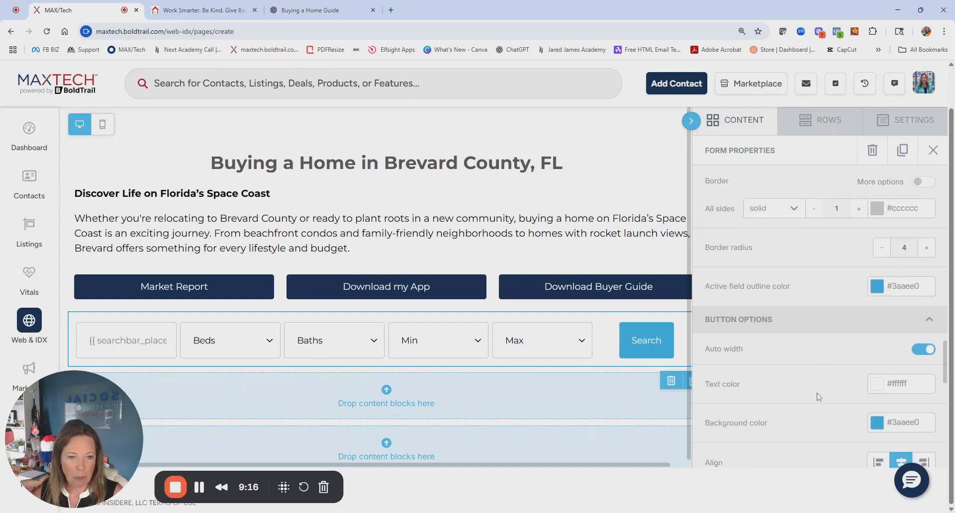
scroll(818, 396, "down", 1)
left_click(877, 373)
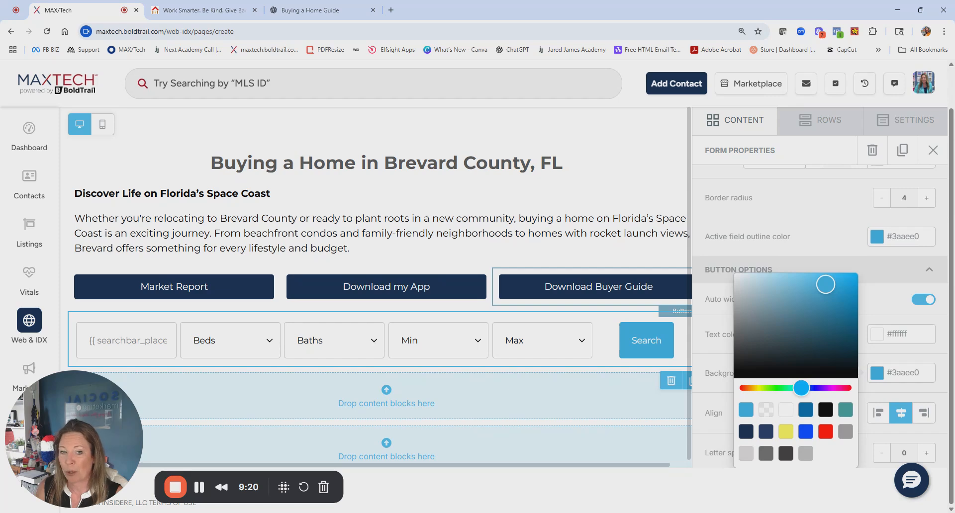
left_click(805, 432)
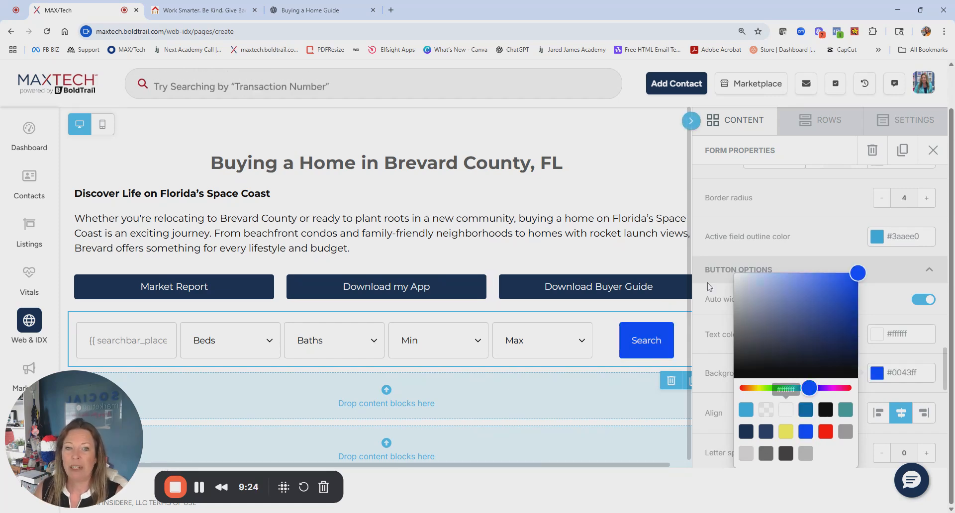
left_click(639, 325)
scroll(793, 274, "up", 10)
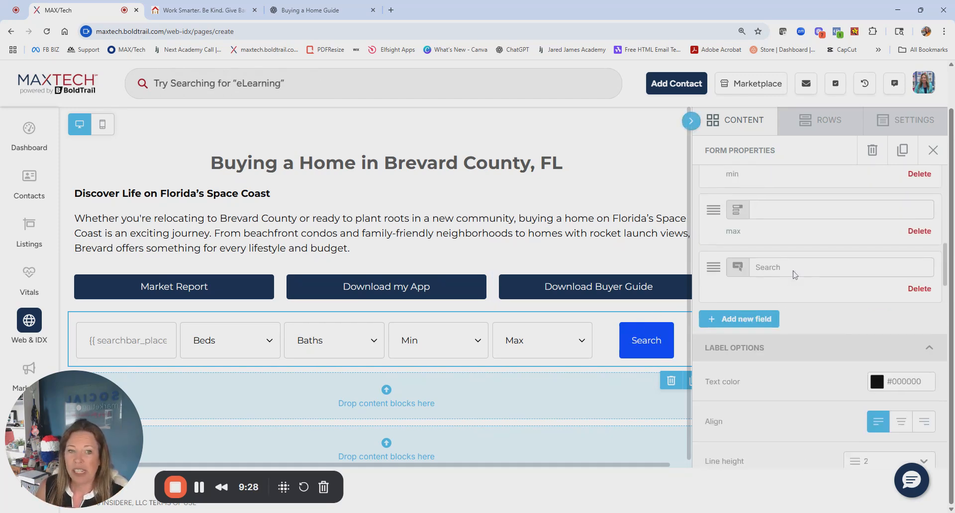
scroll(794, 275, "up", 5)
left_click(612, 289)
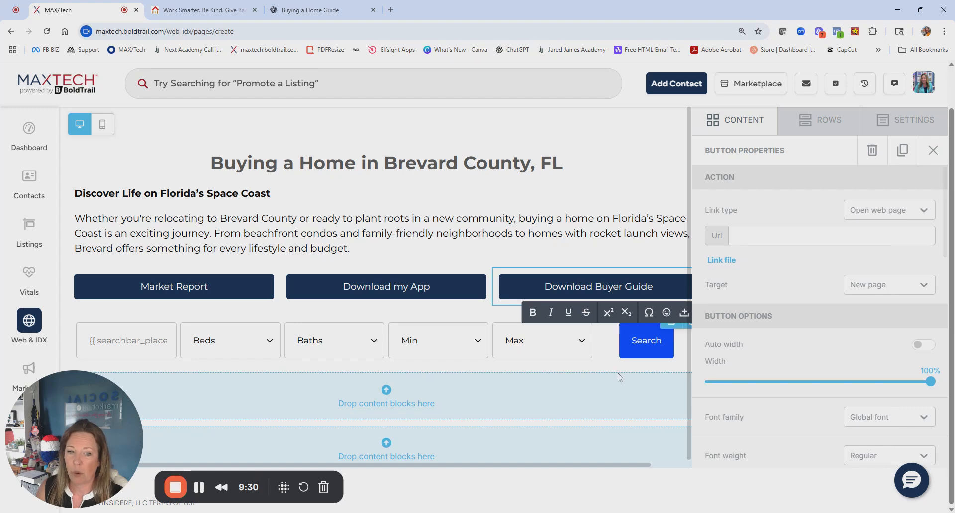
left_click(569, 361)
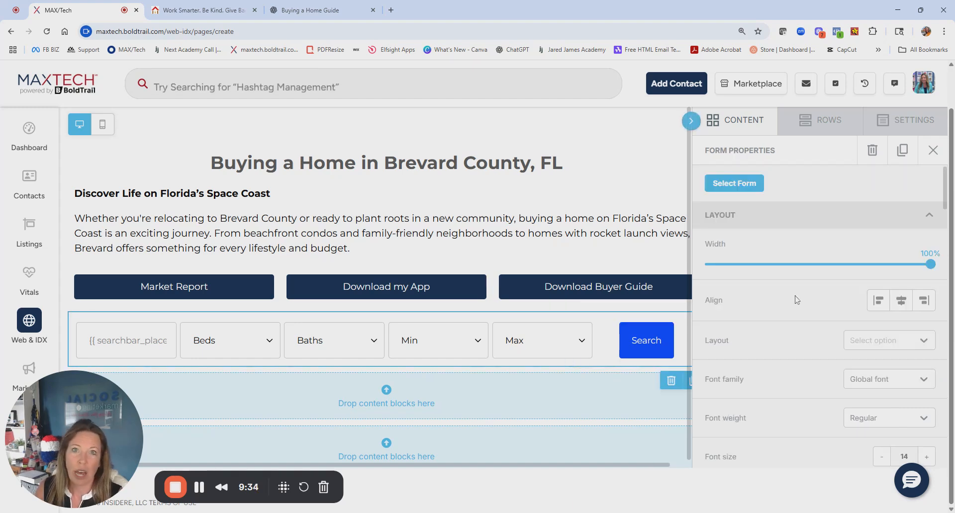
- Add a paragraph block to the first empty row below the search form
left_click(752, 121)
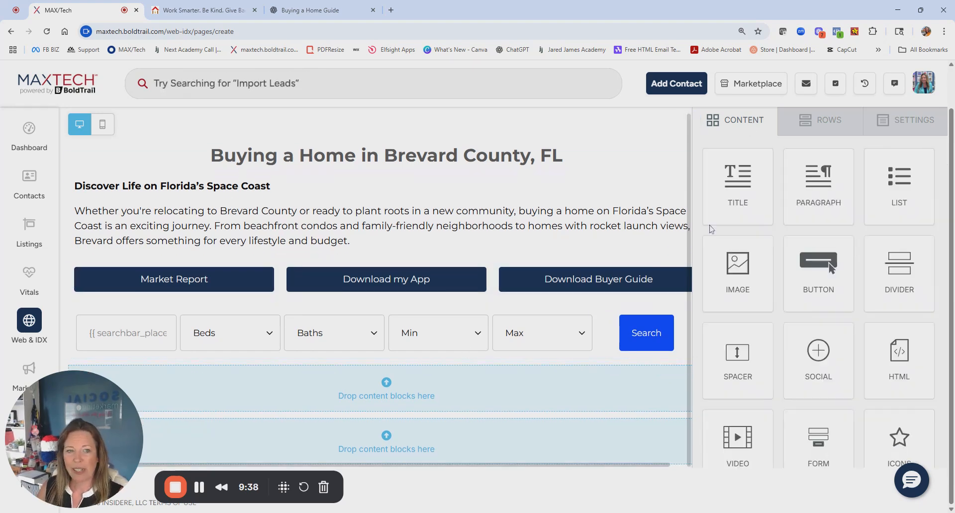
left_click_drag(818, 181, 399, 387)
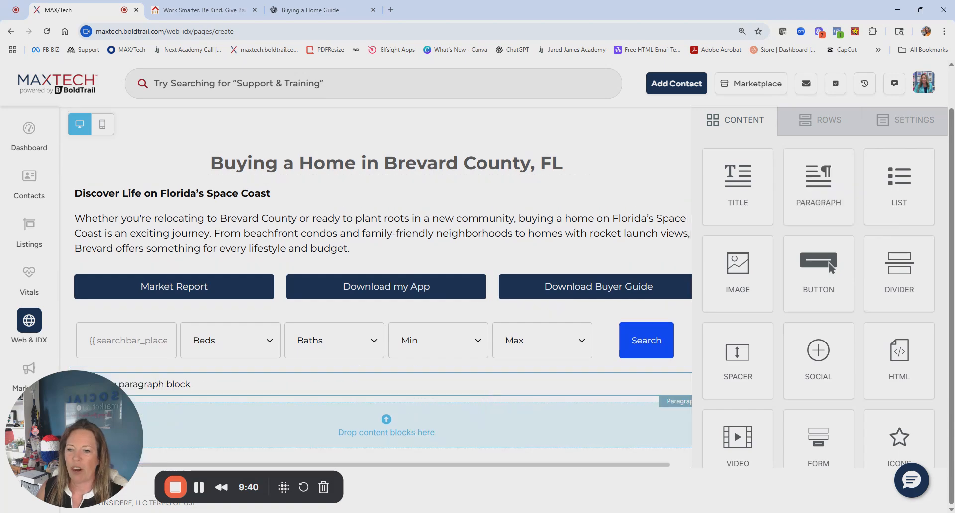
- Switch to the ChatGPT conversation and select the "What to Expect in the Home Buying Process" section through the "Closing Day" item
left_click(345, 18)
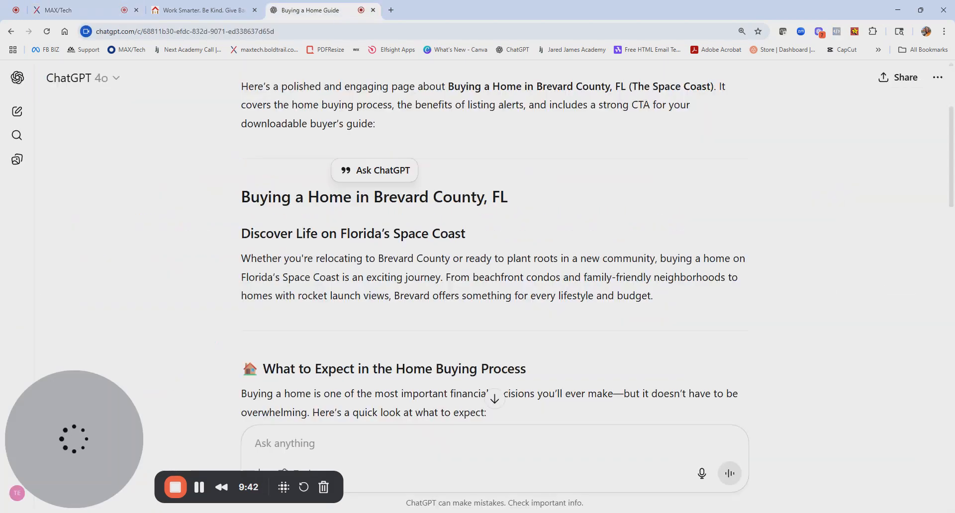
scroll(494, 248, "down", 4)
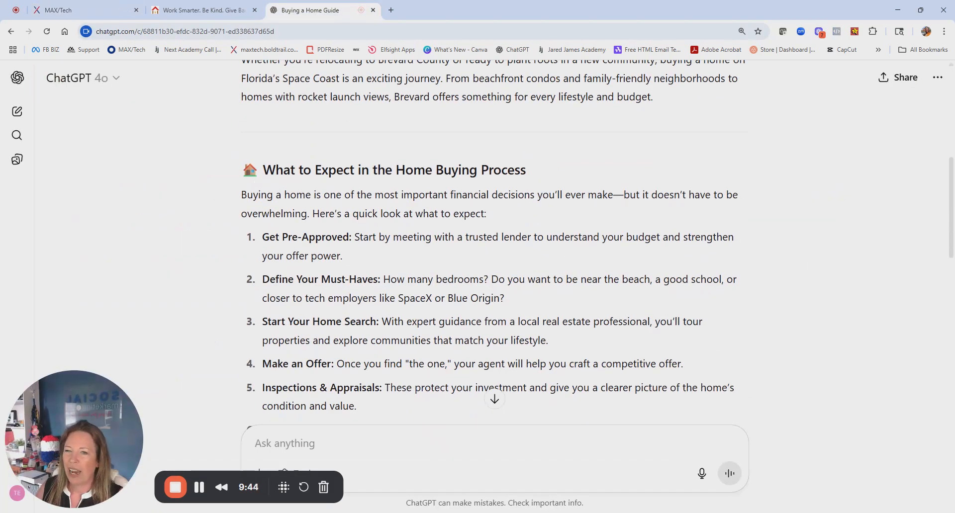
left_click_drag(262, 170, 697, 327)
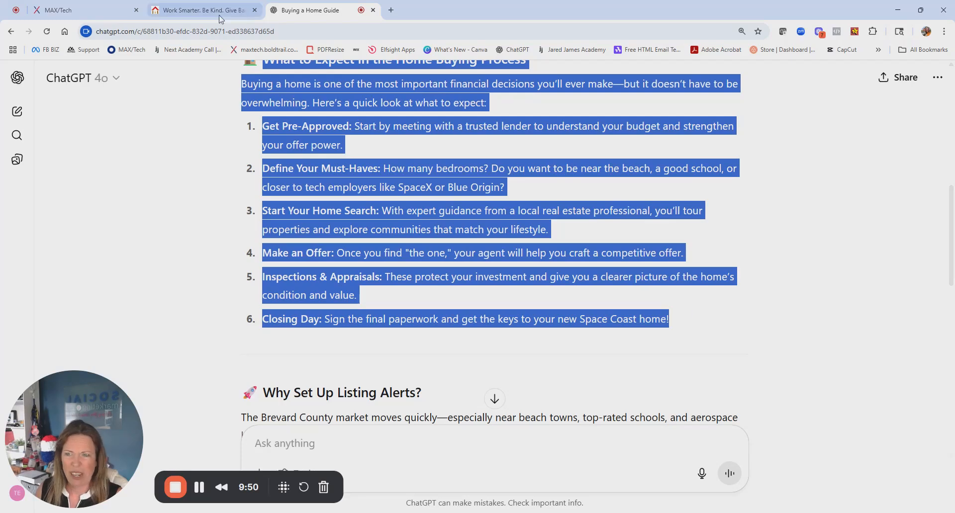
- Switch back to the MAX/Tech page editor and replace the new paragraph block's placeholder with the copied home buying process text
left_click(202, 13)
left_click(84, 10)
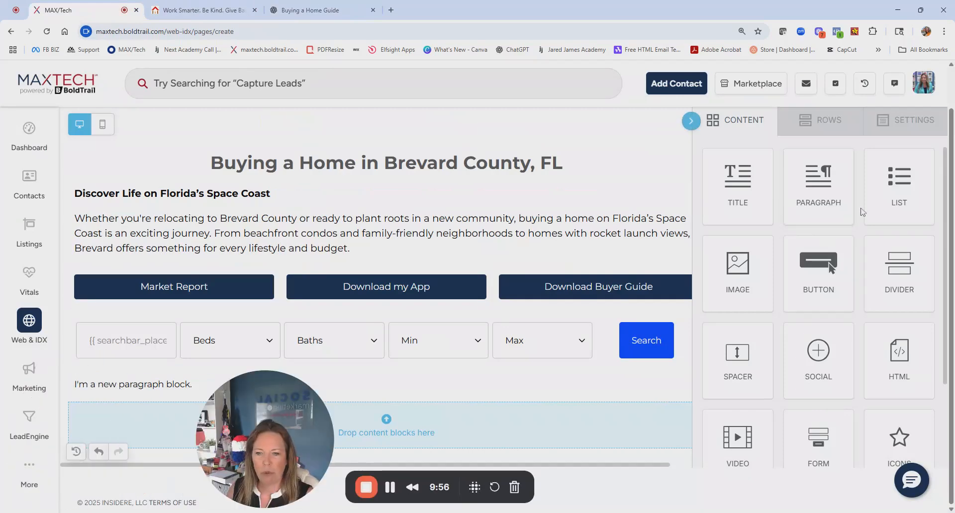
left_click_drag(84, 469, 883, 341)
mouse_move(874, 360)
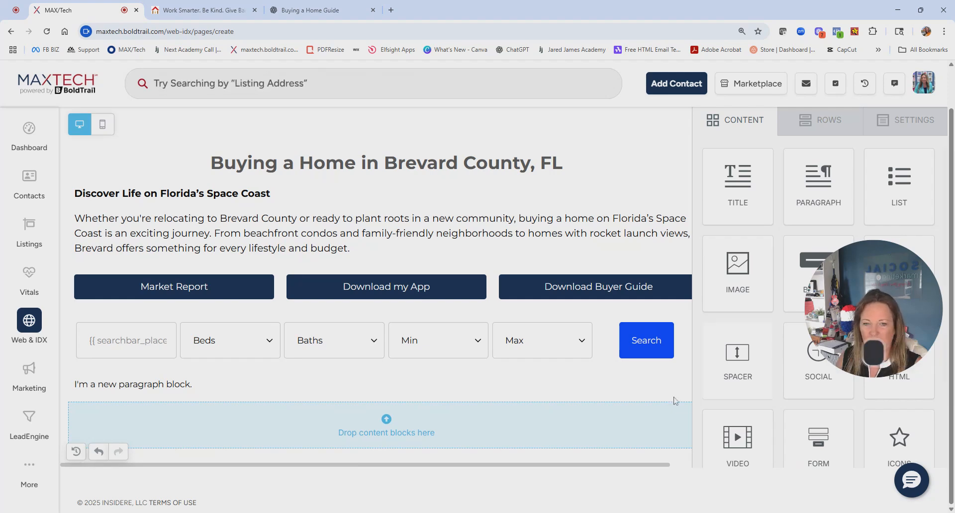
left_click(133, 384)
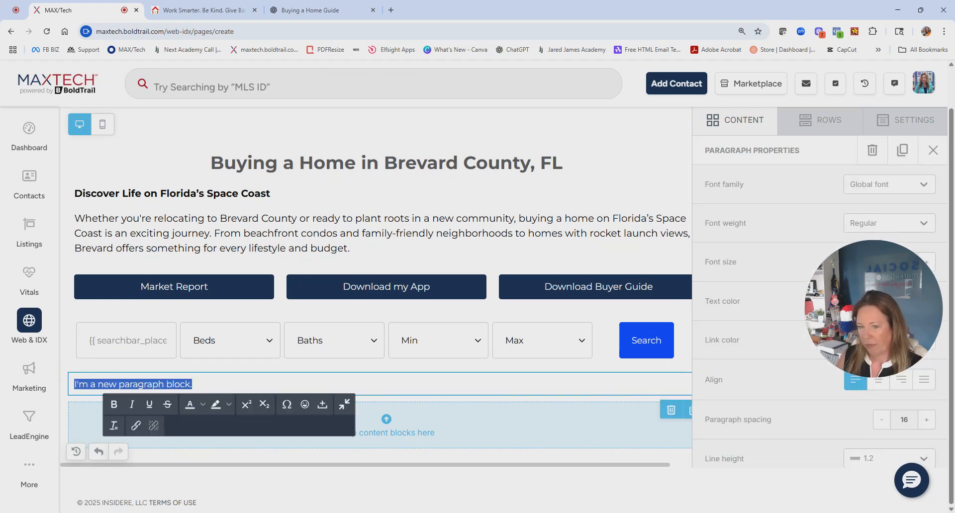
key("ctrl+v")
- Make the "What to Expect in the Home Buying Process" heading line bold
left_click_drag(268, 383, 75, 388)
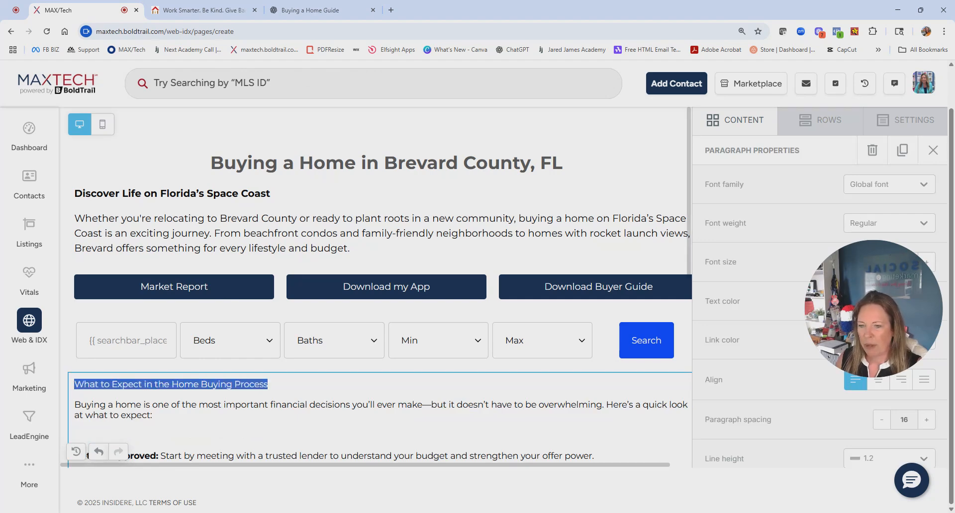
scroll(378, 288, "down", 2)
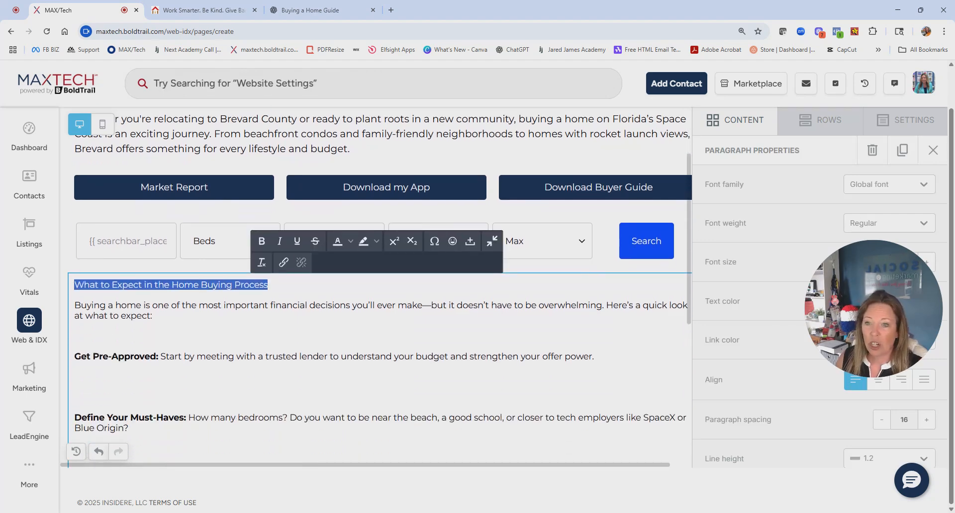
left_click(262, 242)
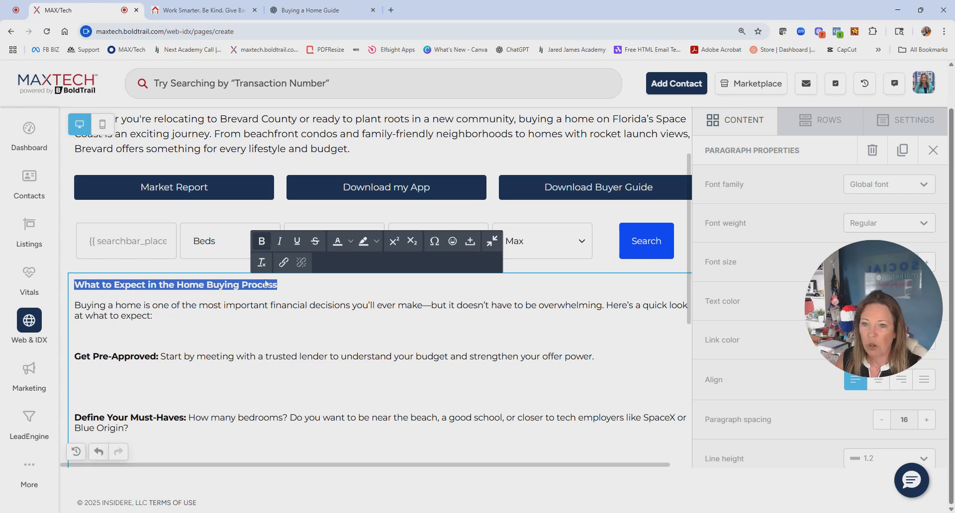
- Remove the blank lines above the "Get Pre-Approved", "Define Your Must-Haves" and "Start Your Home Search" items, keeping their wording intact
left_click(75, 335)
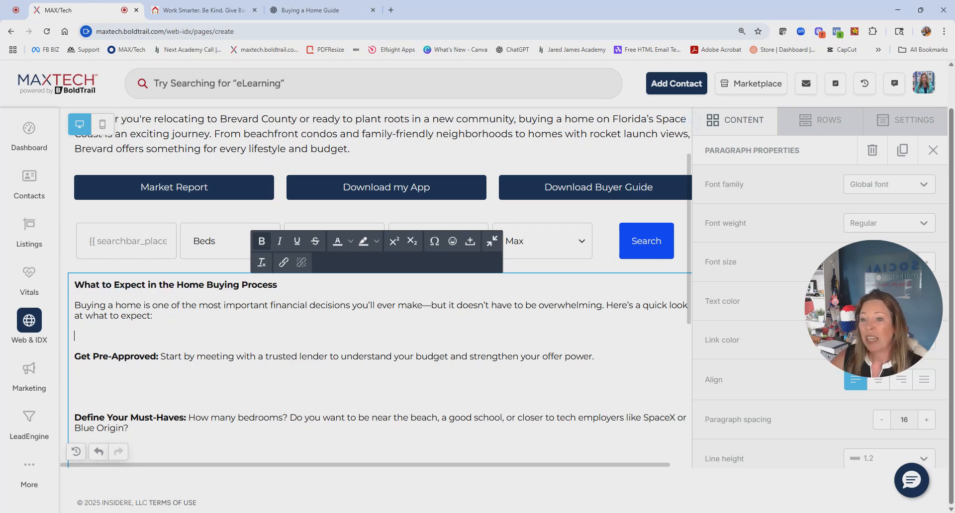
key("BackSpace")
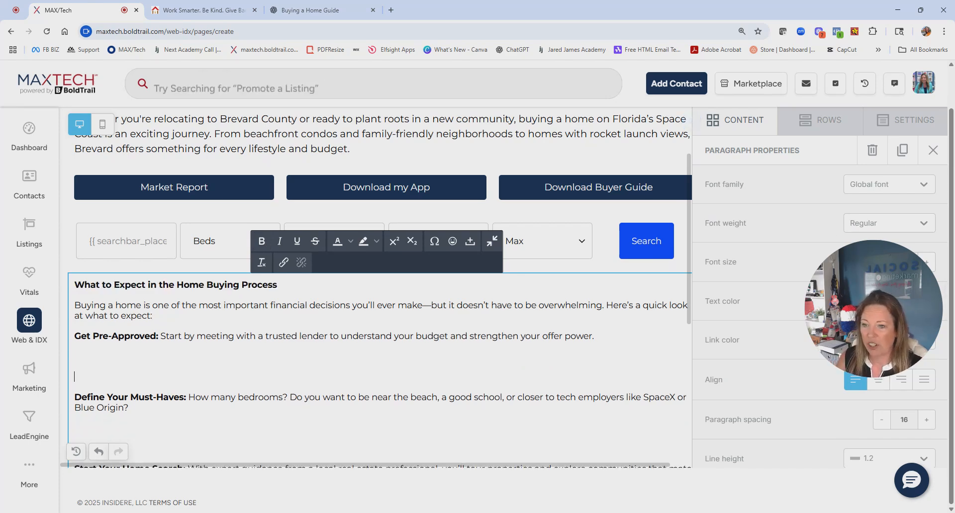
key("BackSpace")
key("BackSpace")
left_click(84, 428)
key("BackSpace")
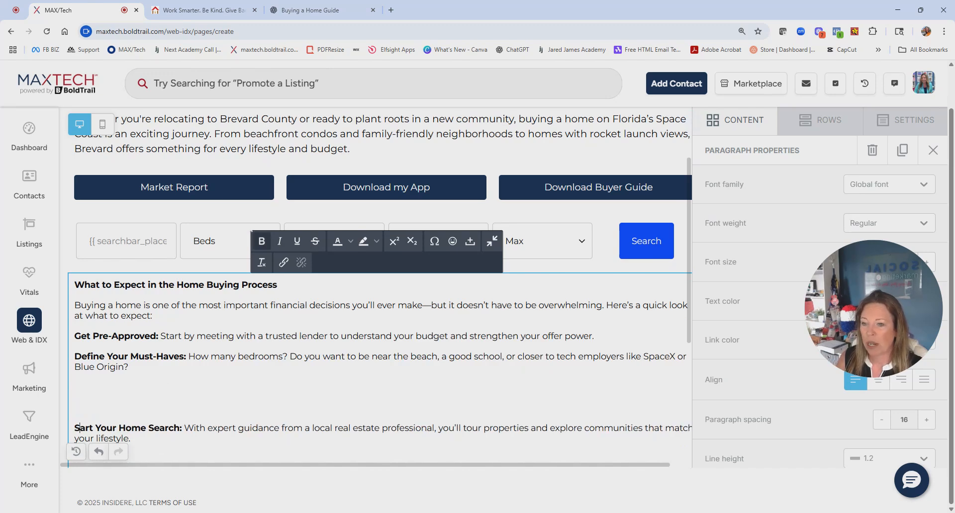
type("T")
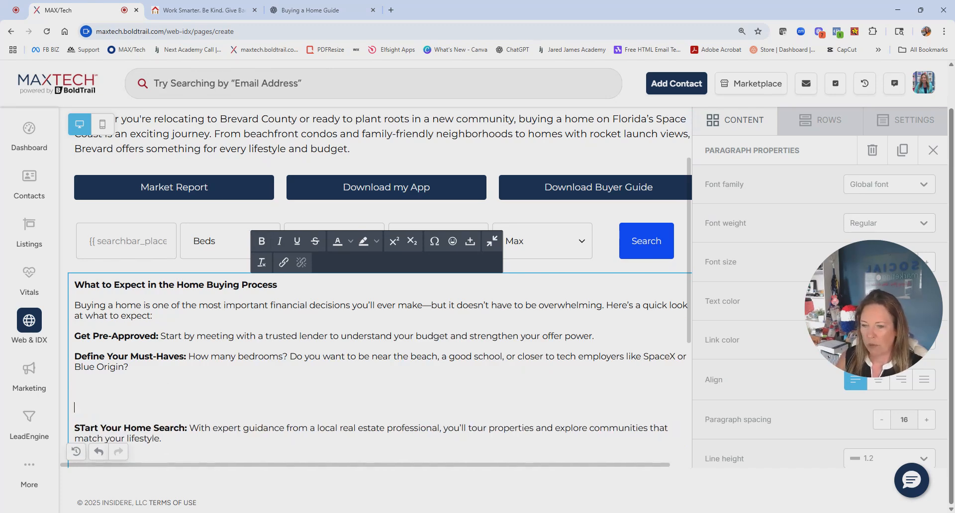
key("BackSpace")
type("t")
left_click(74, 428)
key("BackSpace")
key("BackSpace")
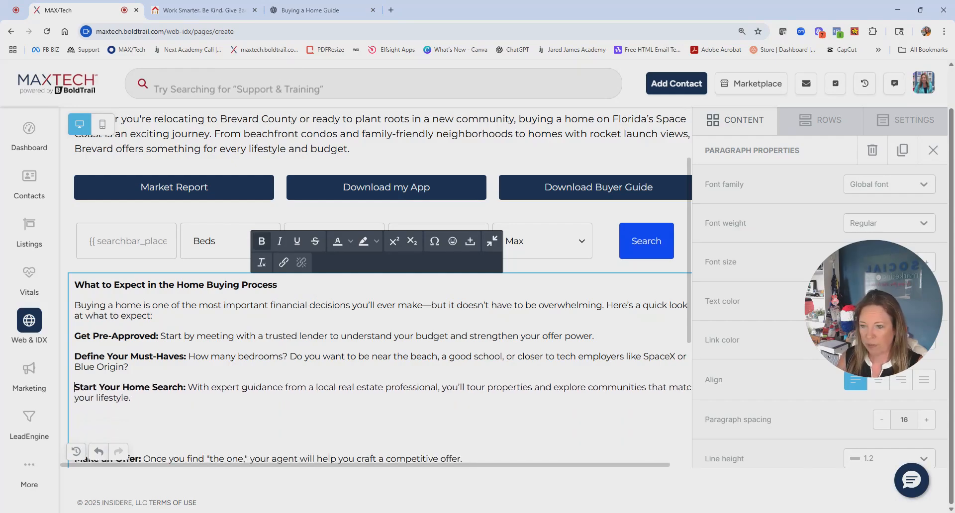
- Remove the blank lines around the "Make an Offer", "Inspections & Appraisals" and "Closing Day" items
scroll(378, 288, "down", 3)
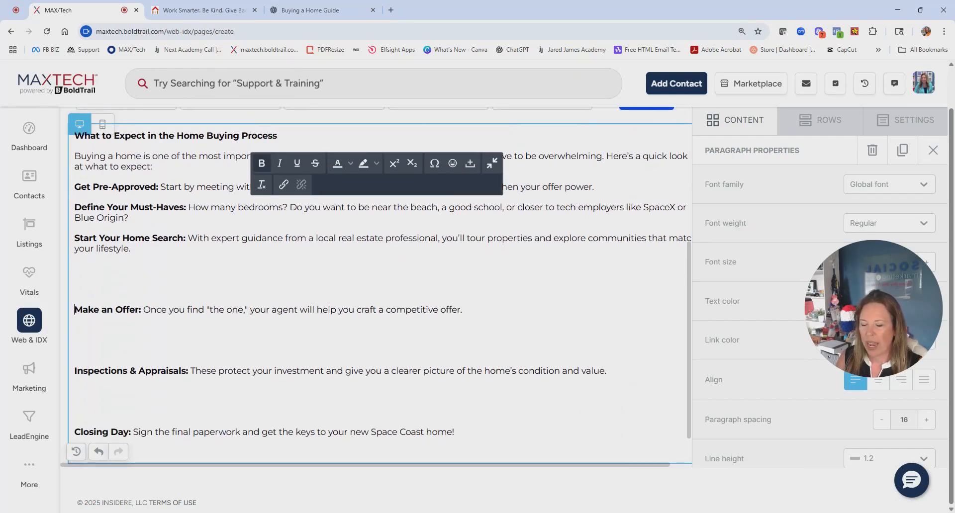
key("BackSpace")
key("BackSpace")
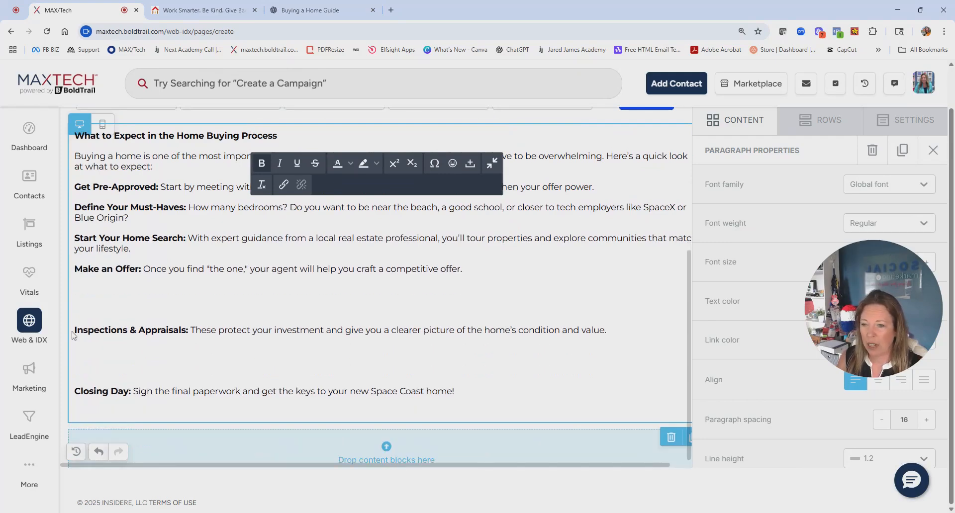
left_click(76, 329)
key("BackSpace")
type("I")
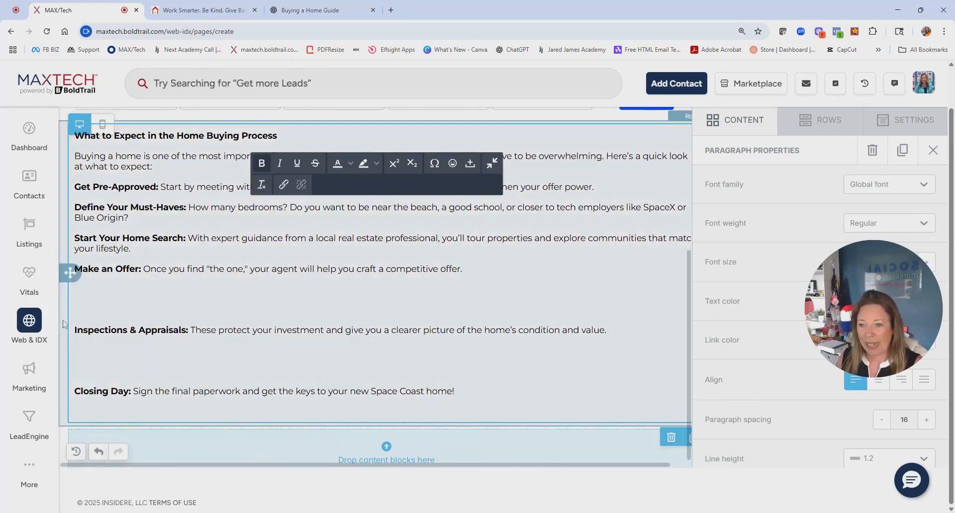
key("Delete")
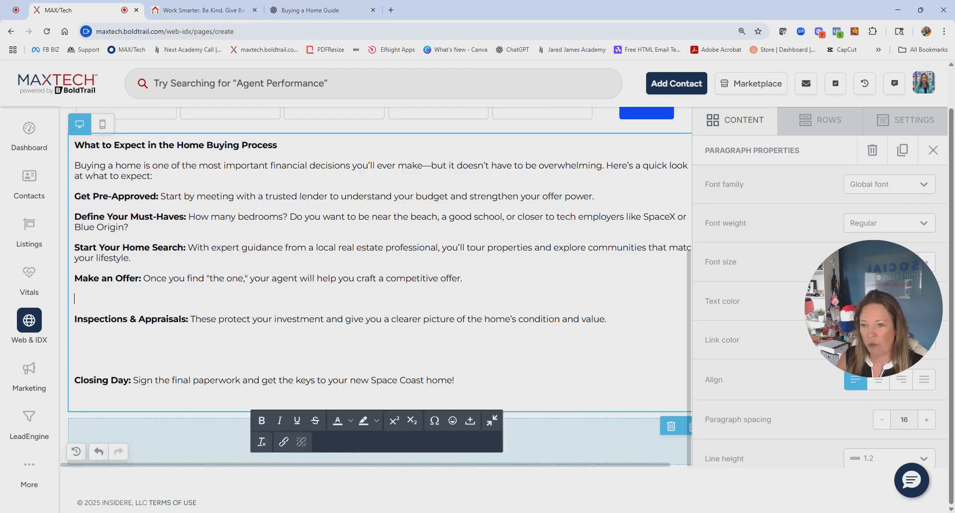
key("Delete")
key("Down")
key("Delete")
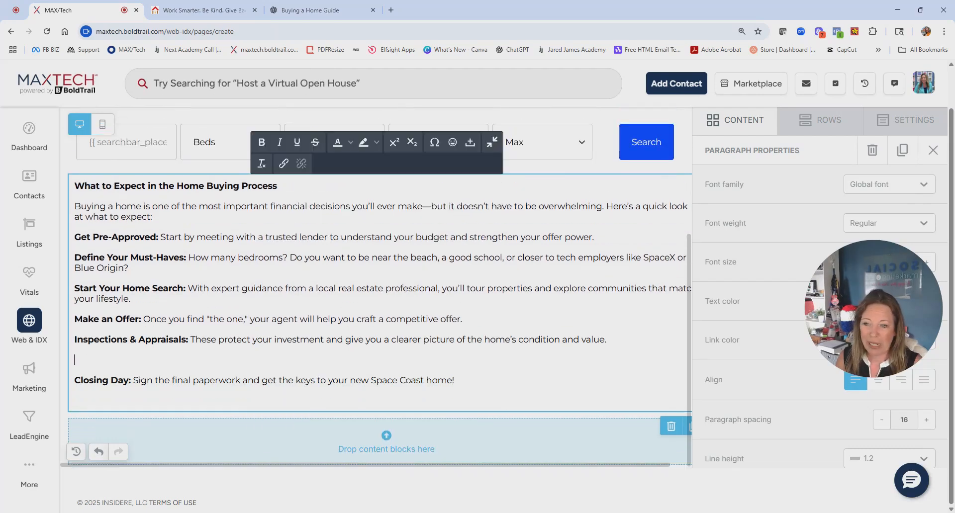
key("Delete")
key("Down")
key("BackSpace")
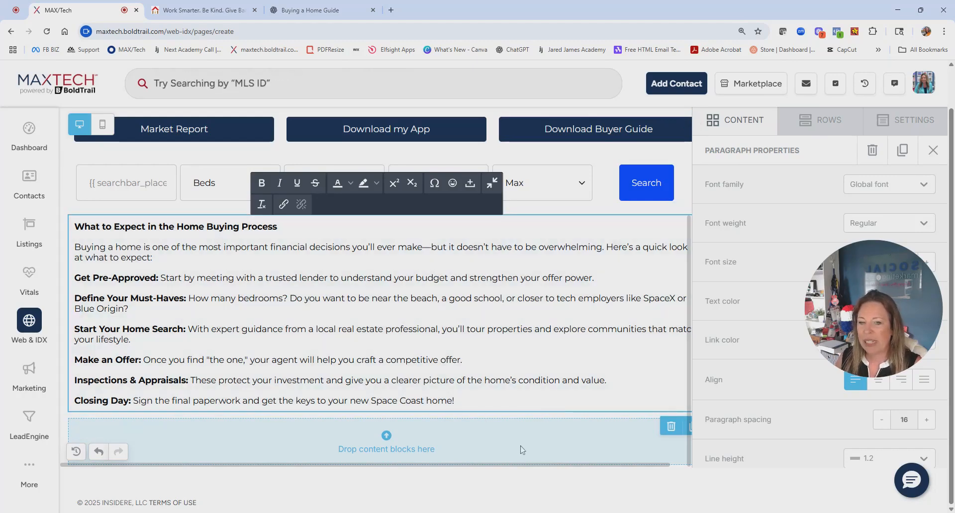
- Add a divider below the home buying process paragraph and set its width to 50
left_click(522, 450)
left_click(741, 120)
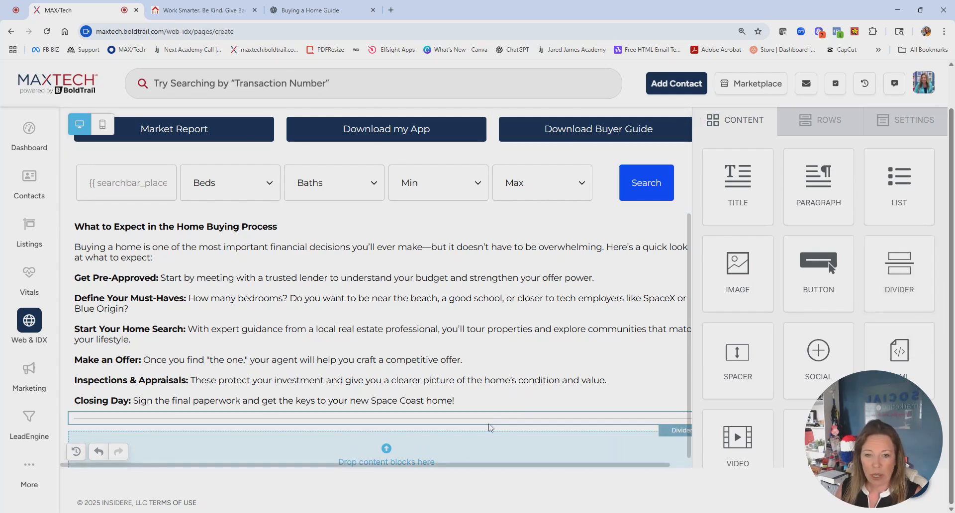
left_click(491, 419)
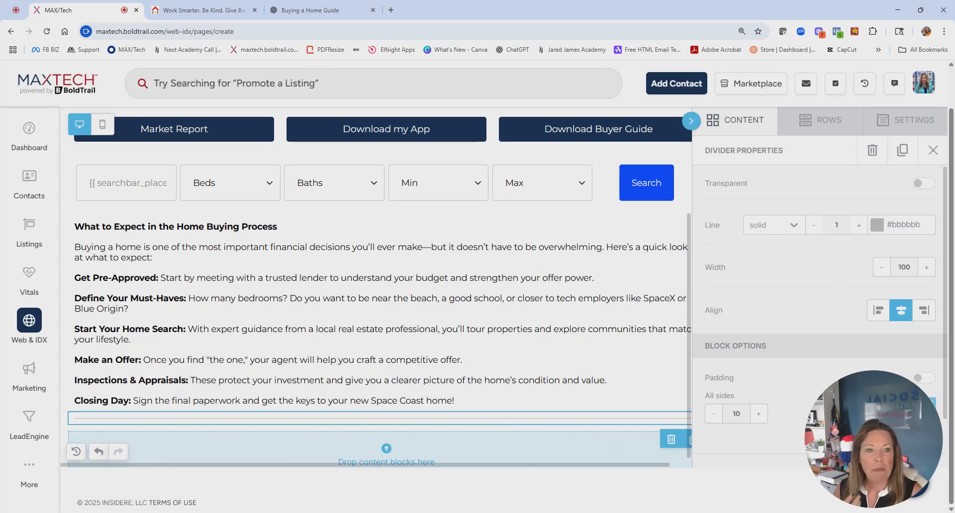
type("50")
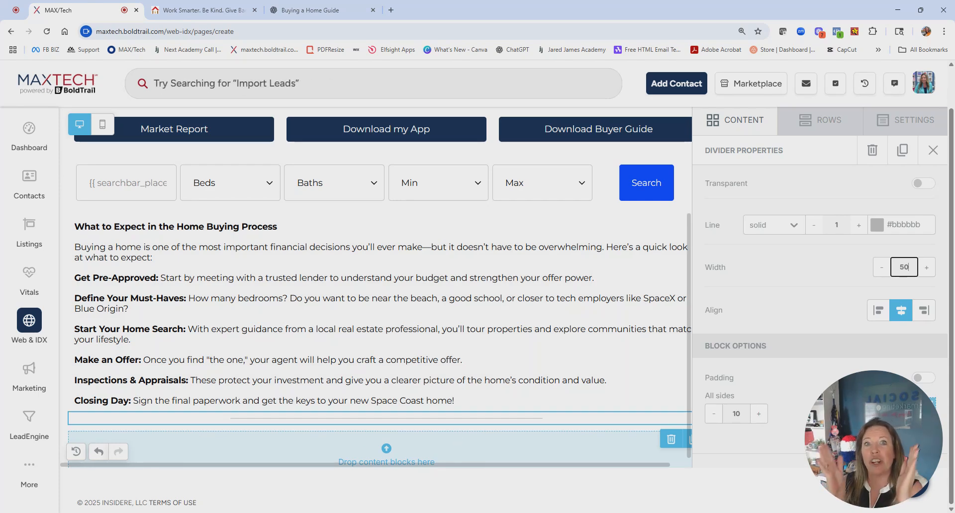
- Add a paragraph block to the empty row below the divider
scroll(572, 293, "down", 1)
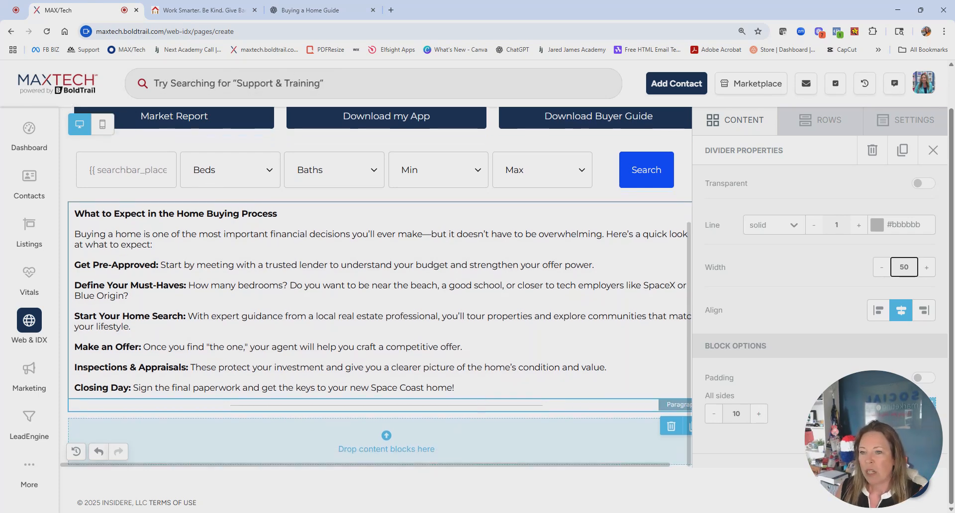
left_click(752, 121)
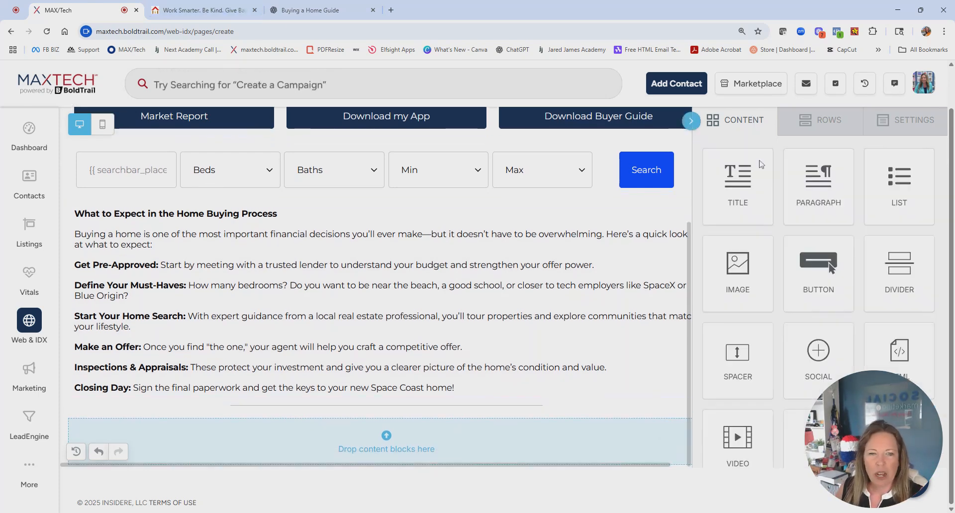
scroll(815, 179, "down", 1)
left_click_drag(818, 160, 386, 445)
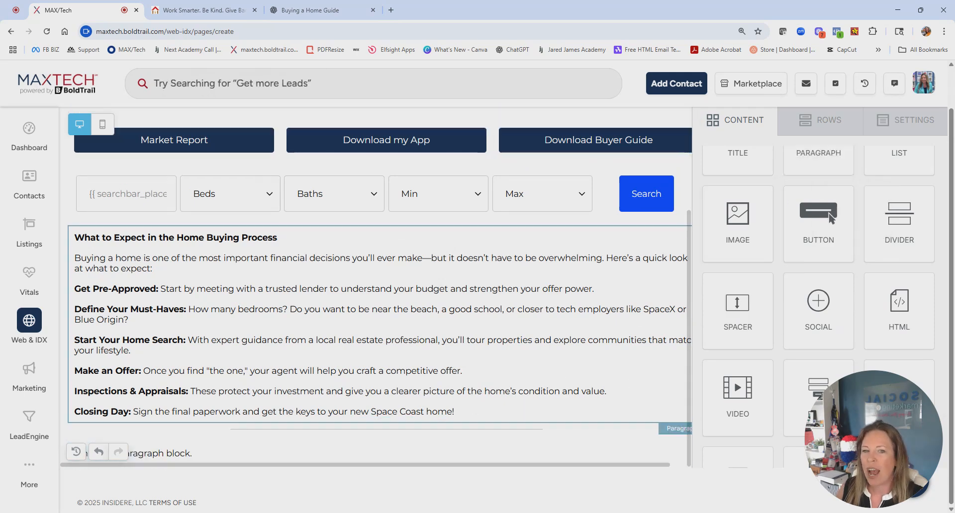
- Set the Market Report button's URL to /market-report.php?
scroll(378, 286, "up", 3)
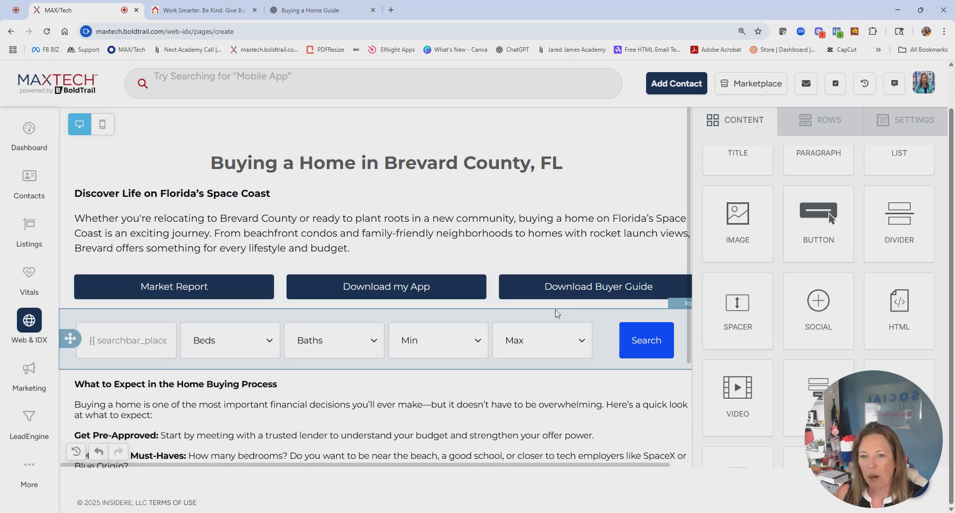
left_click(263, 298)
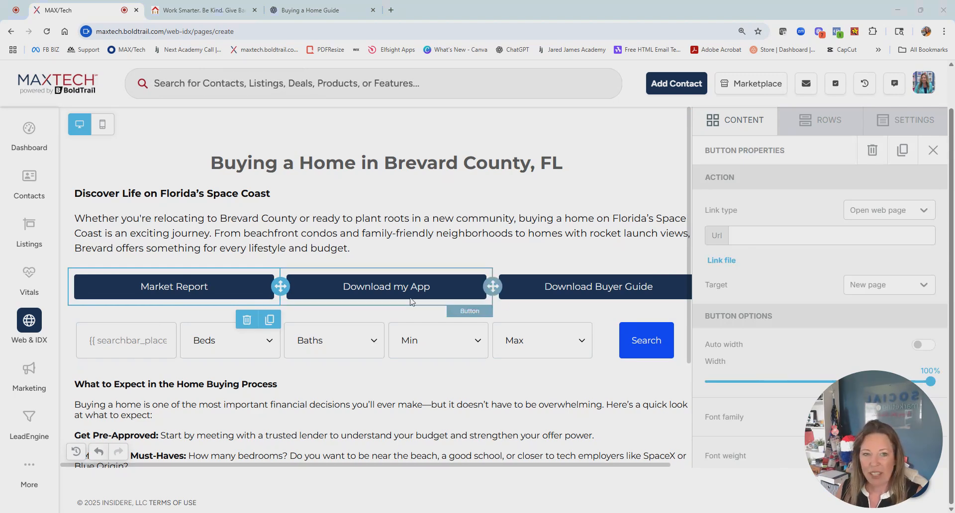
left_click(831, 235)
type("/market-report.php?")
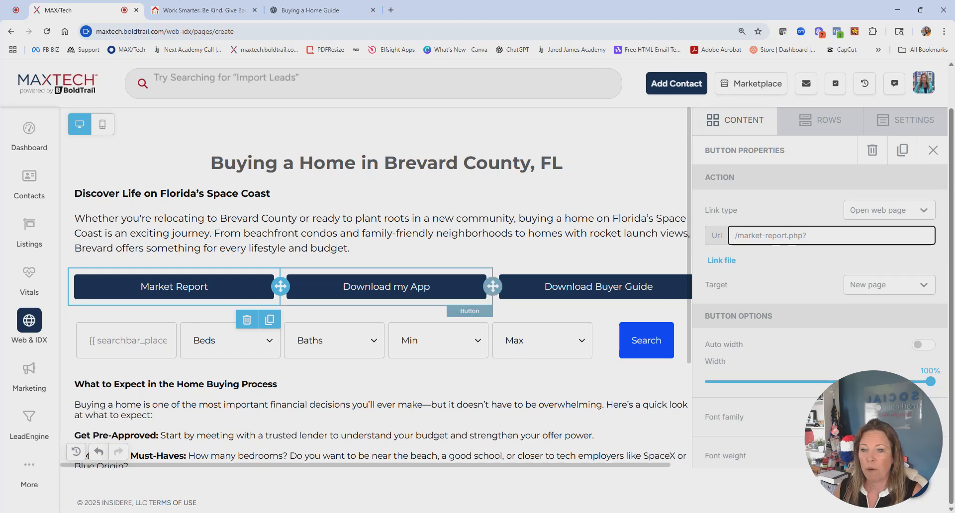
- Set the Download my App button's URL to /holp/app
left_click(404, 287)
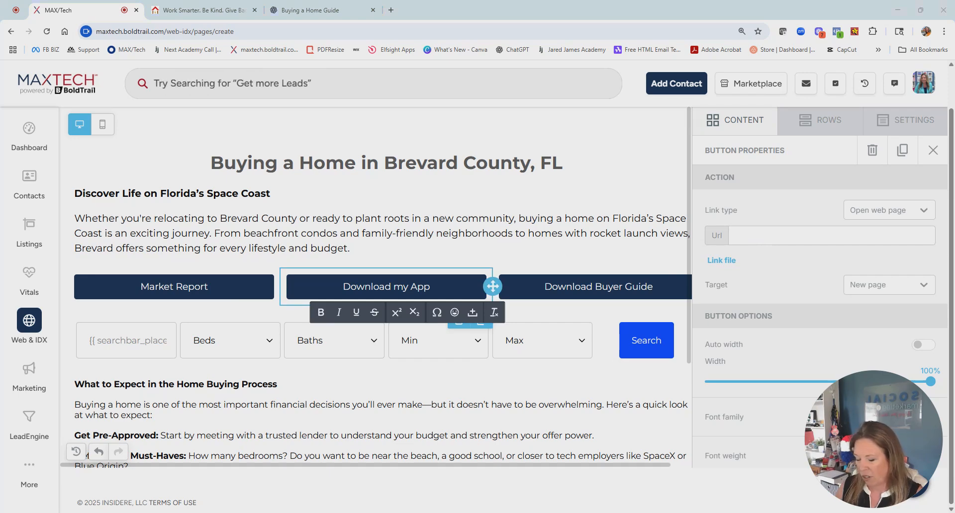
left_click(770, 236)
type("/holp/app")
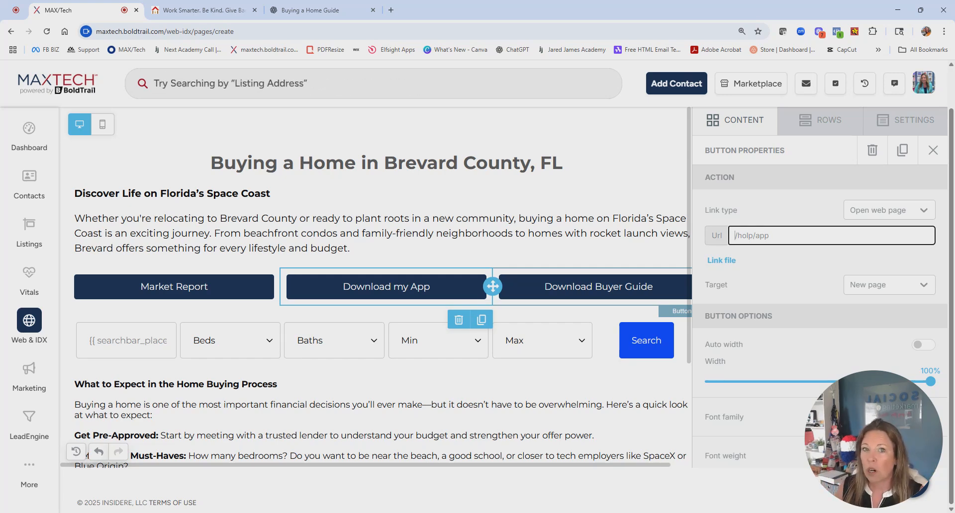
- Paste the copied drive link to the guide as the Download Buyer Guide button's URL
left_click(599, 286)
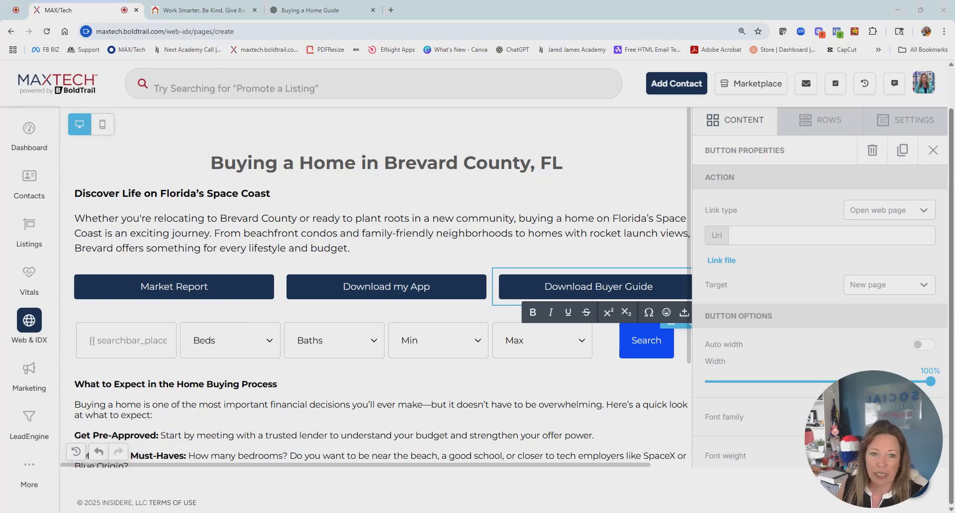
left_click(737, 236)
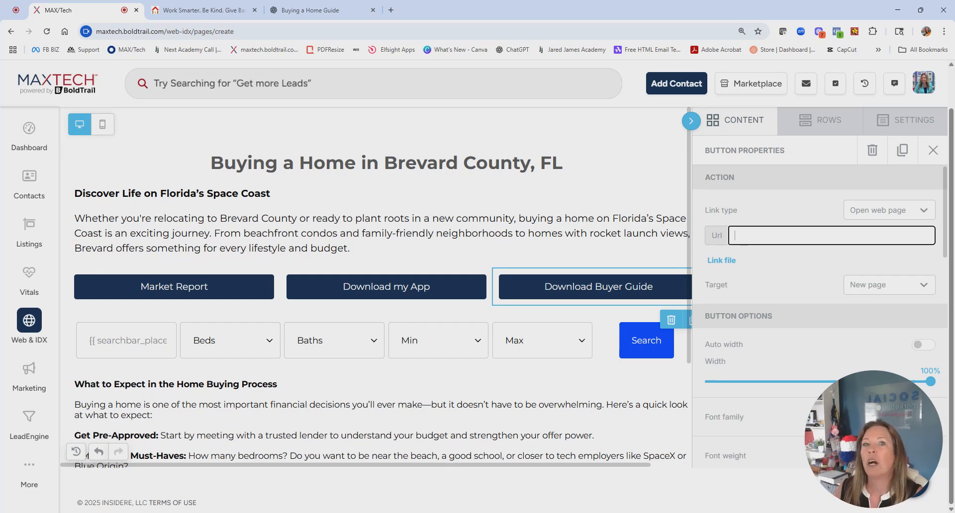
key("ctrl+v")
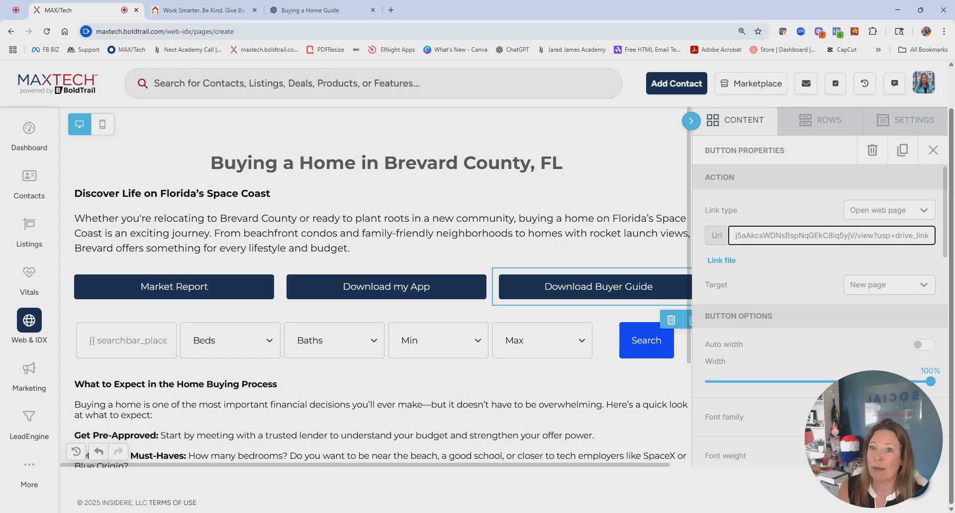
- Switch to the ChatGPT answer and copy the "Get Your FREE Brevard County Buyer's Guide" heading with its intro paragraph
left_click(507, 405)
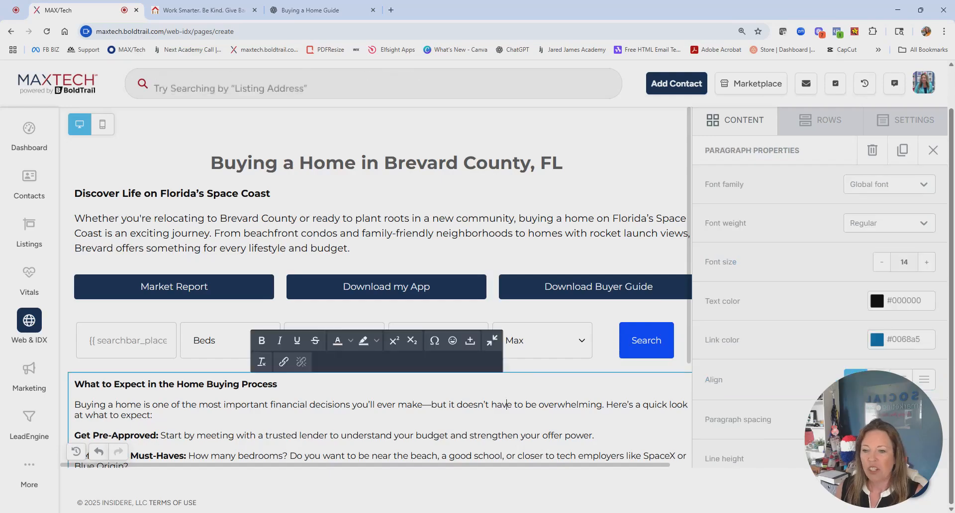
scroll(350, 373, "down", 3)
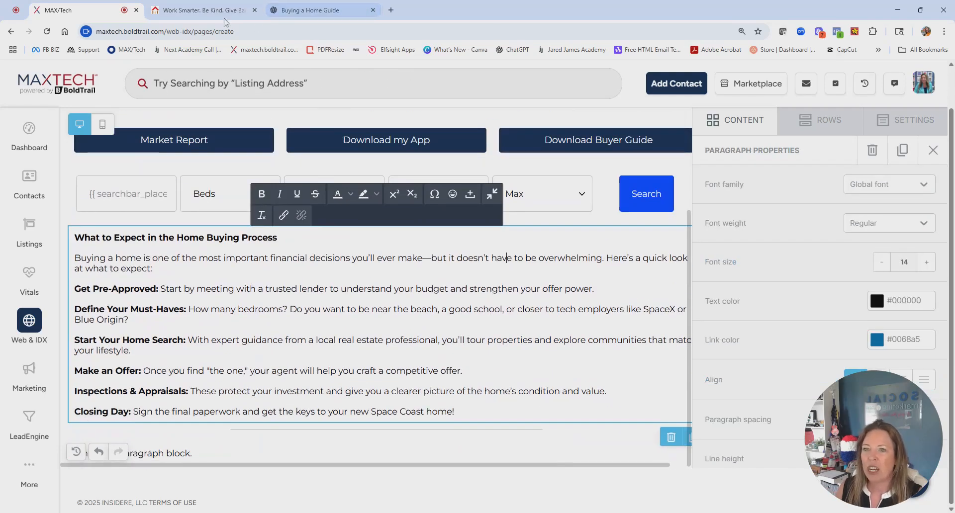
left_click(311, 10)
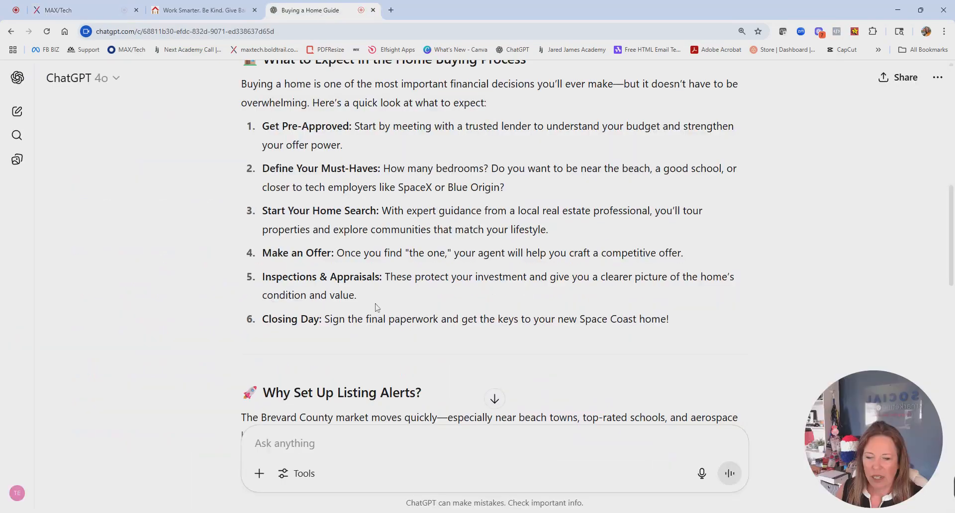
scroll(383, 332, "down", 5)
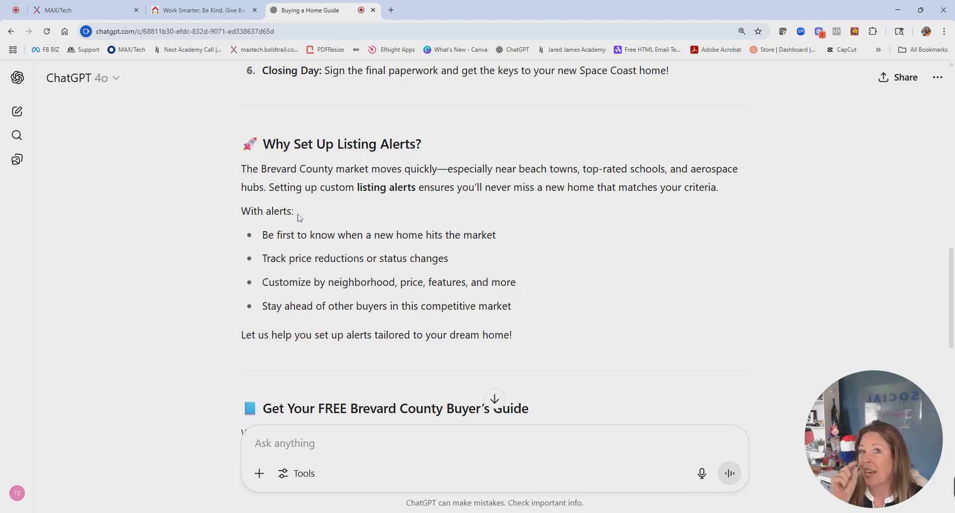
scroll(348, 233, "down", 3)
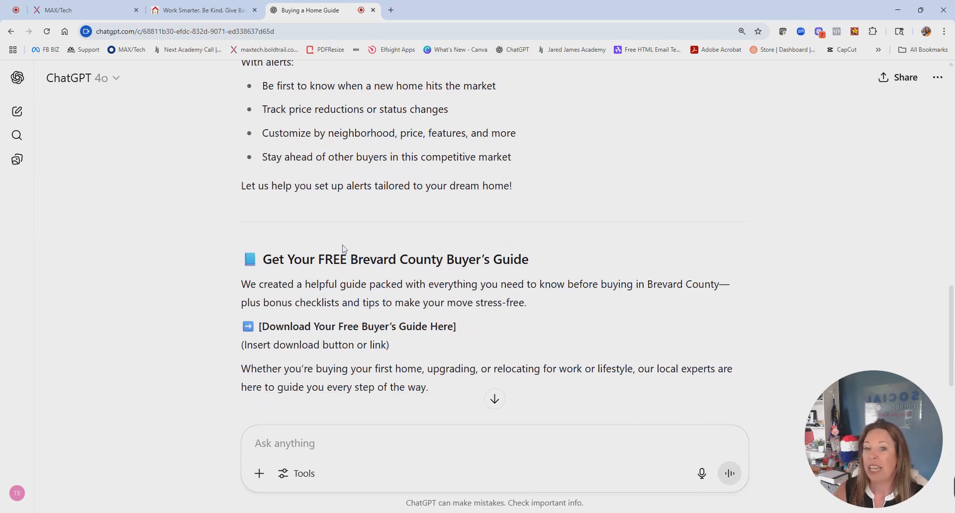
scroll(343, 247, "down", 1)
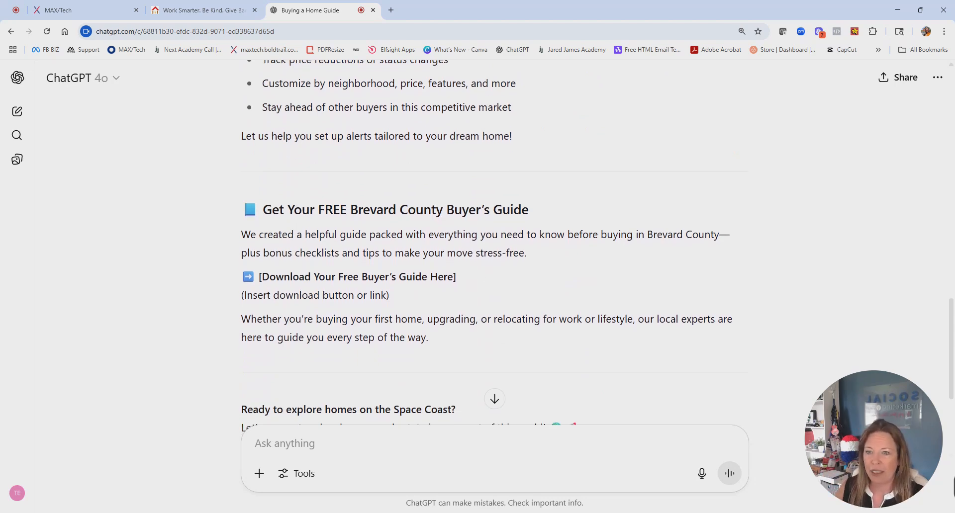
left_click_drag(346, 228, 258, 277)
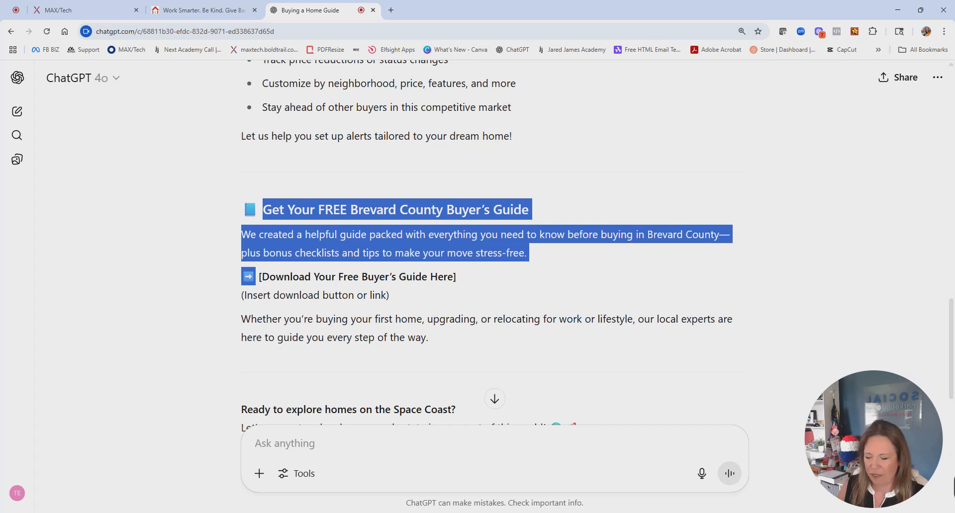
- Back in the page editor, replace the placeholder text of the paragraph below the divider with the copied buyer's guide section
left_click(82, 11)
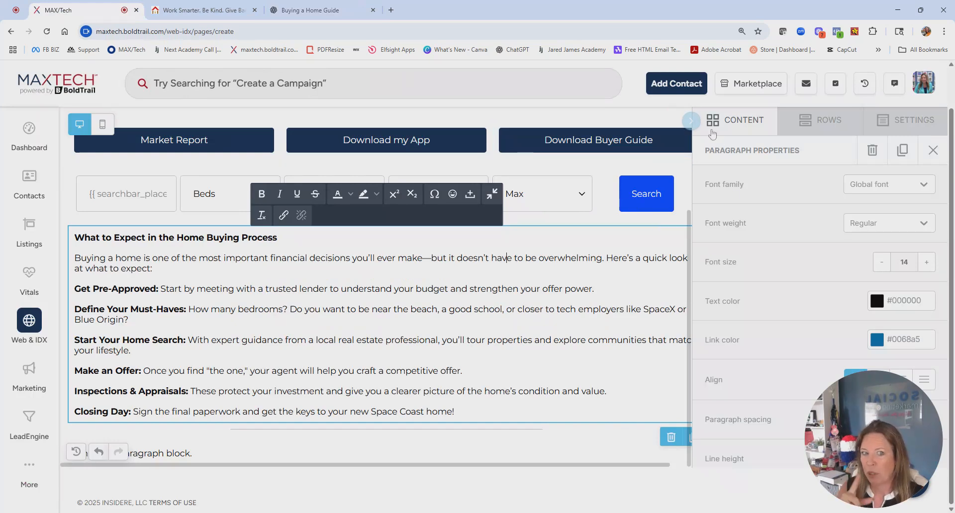
left_click(737, 124)
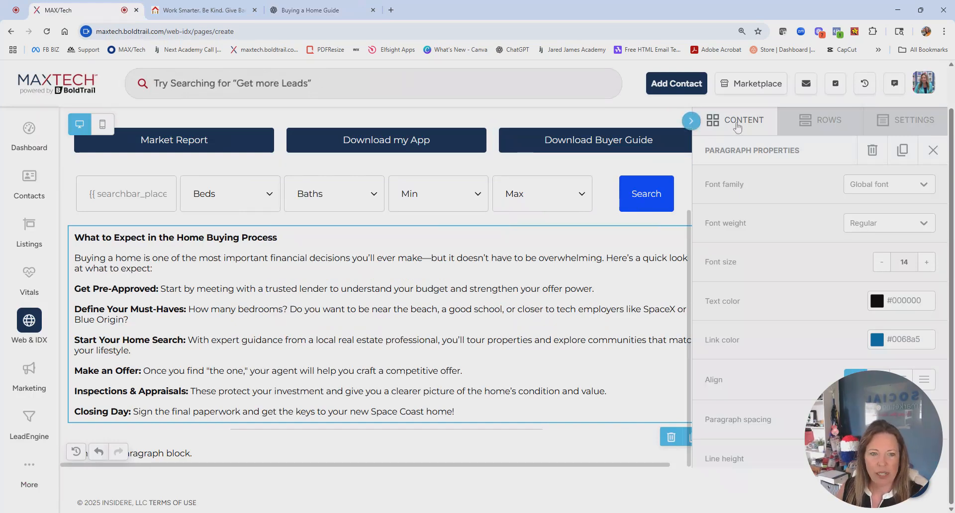
triple_click(159, 453)
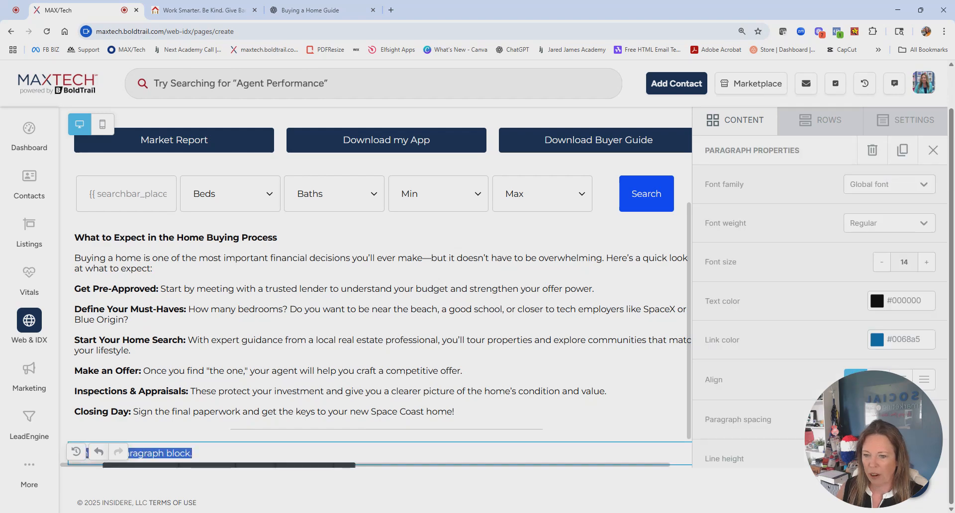
type("Get your FREE Brevard County Buyer’s Guide")
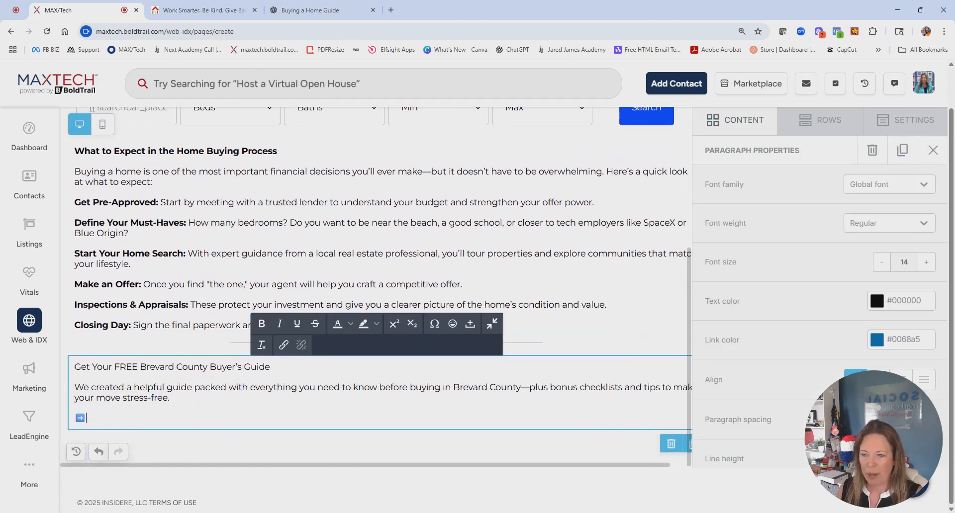
- Make the "Get Your FREE Brevard County Buyer's Guide" heading bold and set the paragraph block's font size to 16
left_click_drag(270, 367, 73, 367)
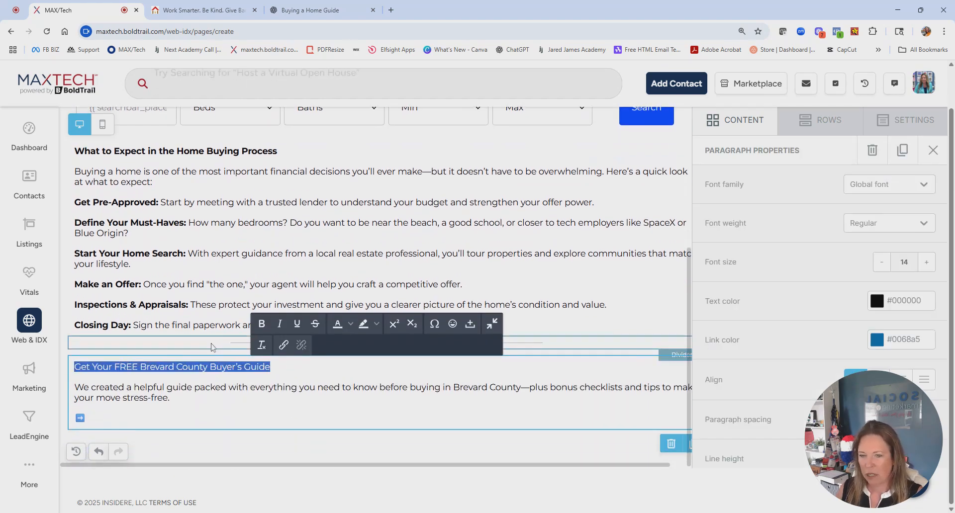
left_click(263, 324)
left_click(297, 388)
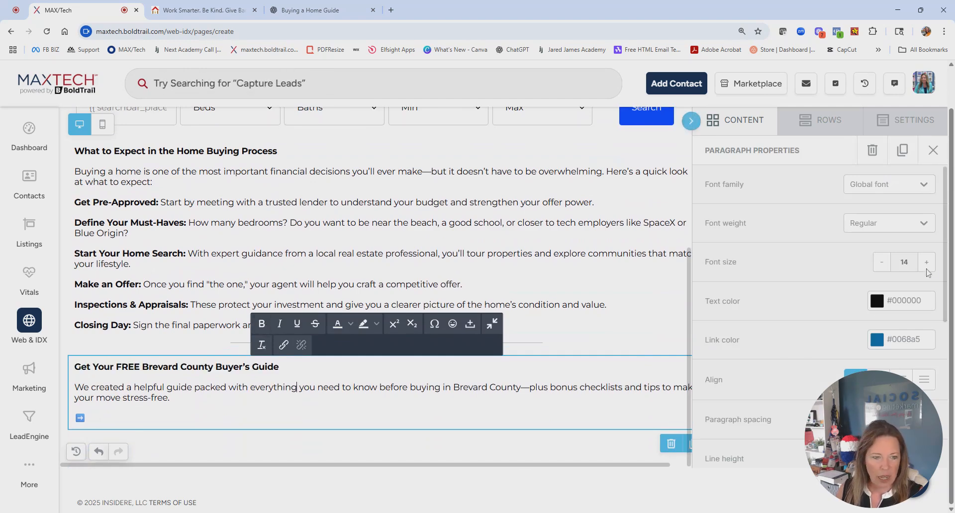
left_click(925, 262)
left_click(926, 262)
left_click_drag(897, 389, 735, 389)
mouse_move(746, 414)
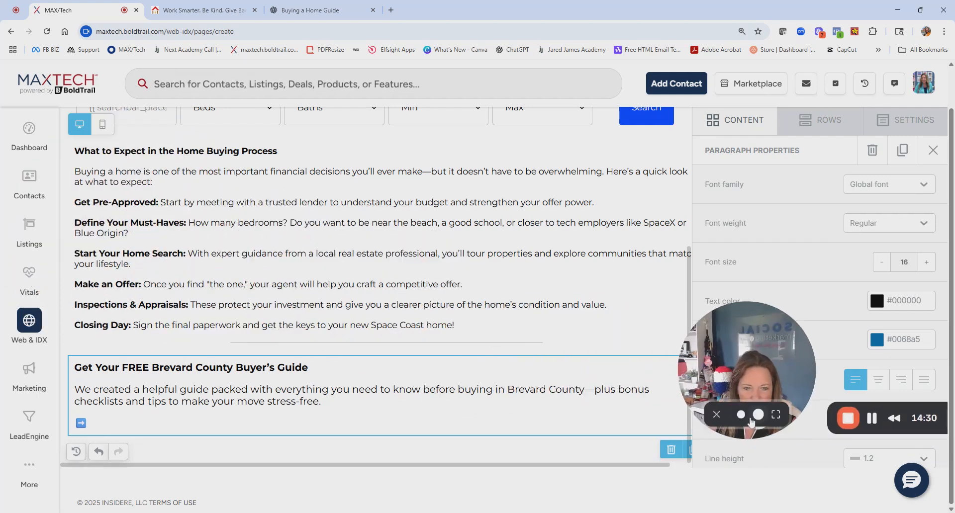
left_click(716, 415)
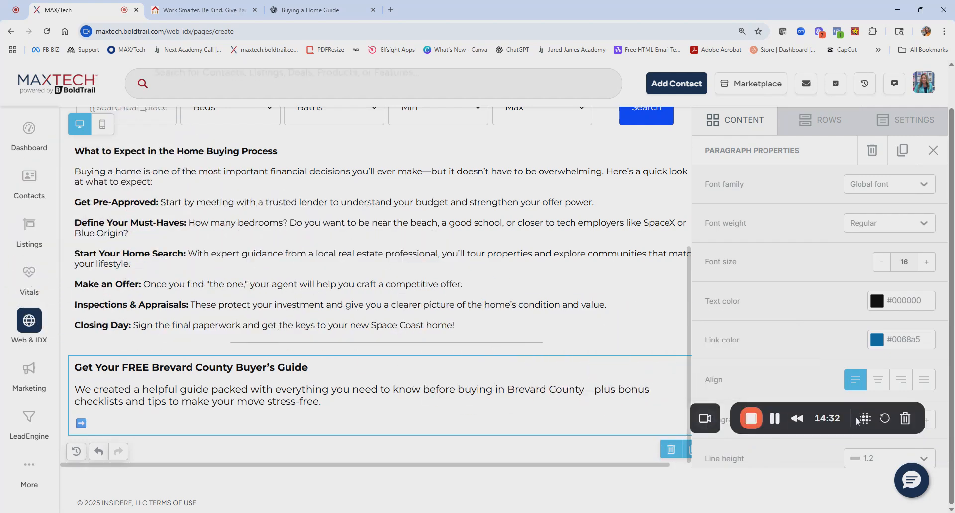
left_click_drag(850, 413, 49, 487)
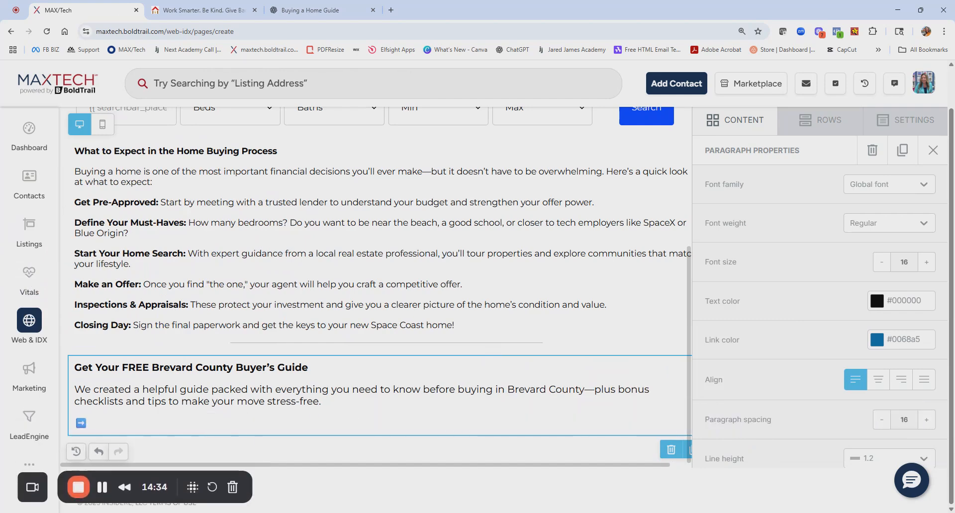
- Set the buyer's guide paragraph's line height to 1.5 and delete the leftover arrow emoji line at its end
scroll(378, 284, "down", 1)
scroll(876, 419, "down", 3)
left_click(888, 309)
left_click(881, 354)
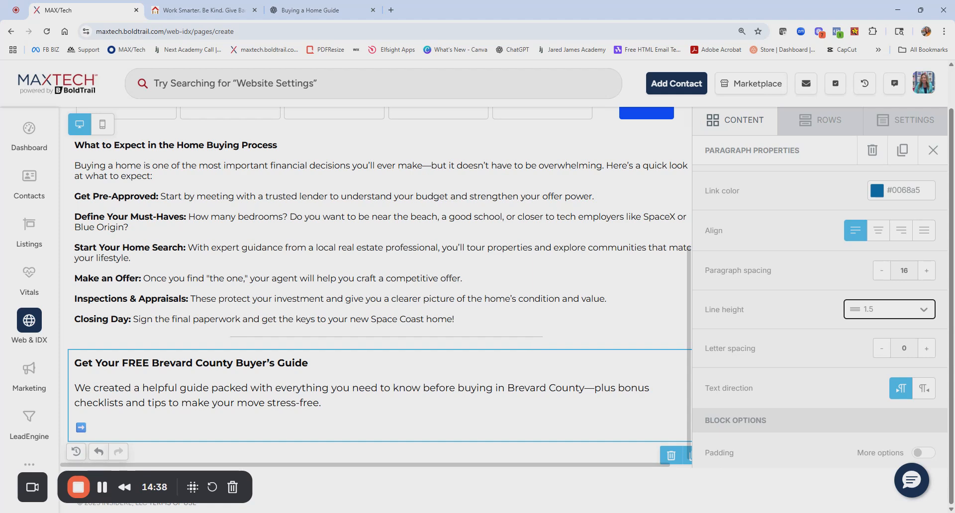
key("BackSpace")
key("BackSpace")
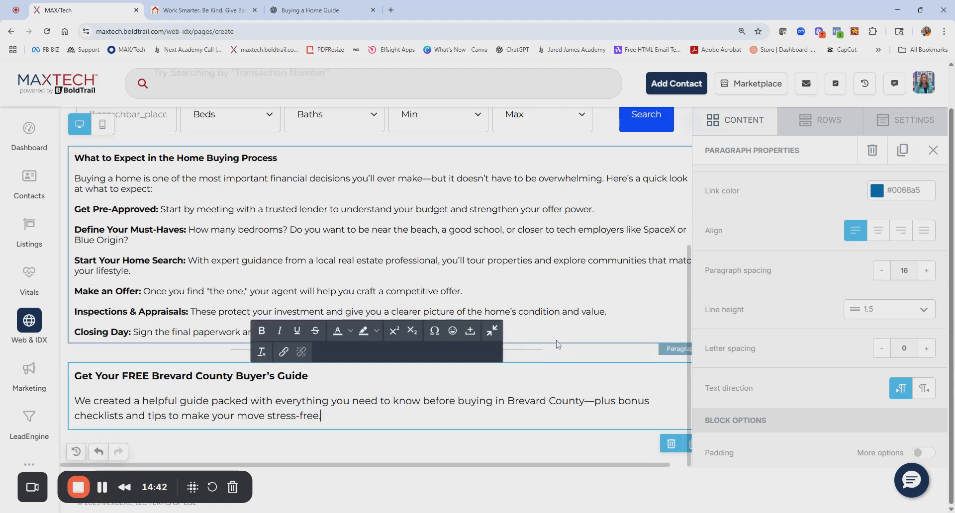
- Add an empty row with two equal columns below the buyer's guide paragraph
scroll(647, 292, "up", 5)
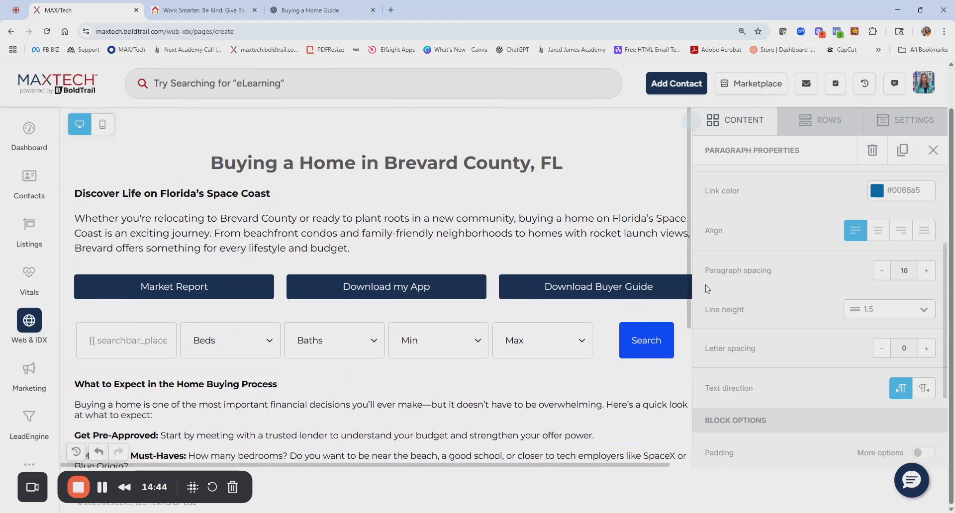
scroll(647, 279, "down", 2)
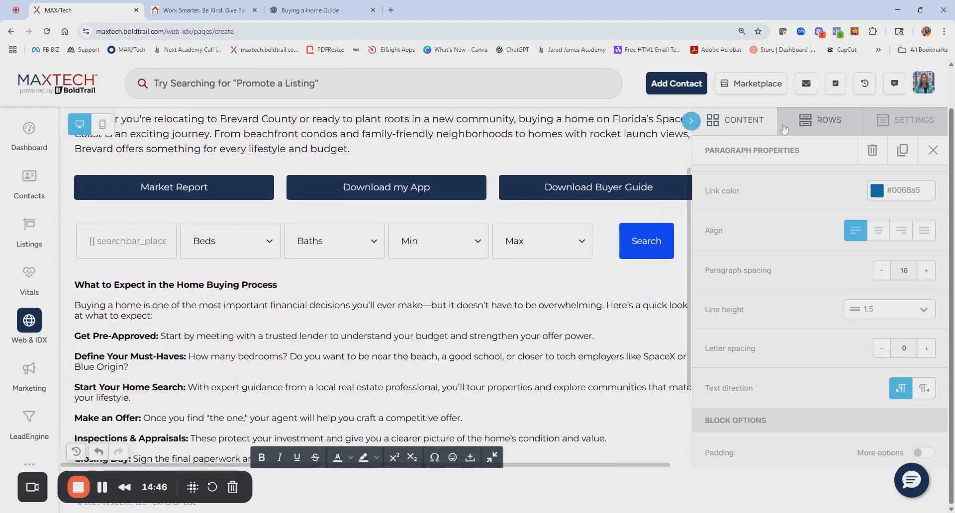
left_click(819, 120)
scroll(377, 279, "down", 2)
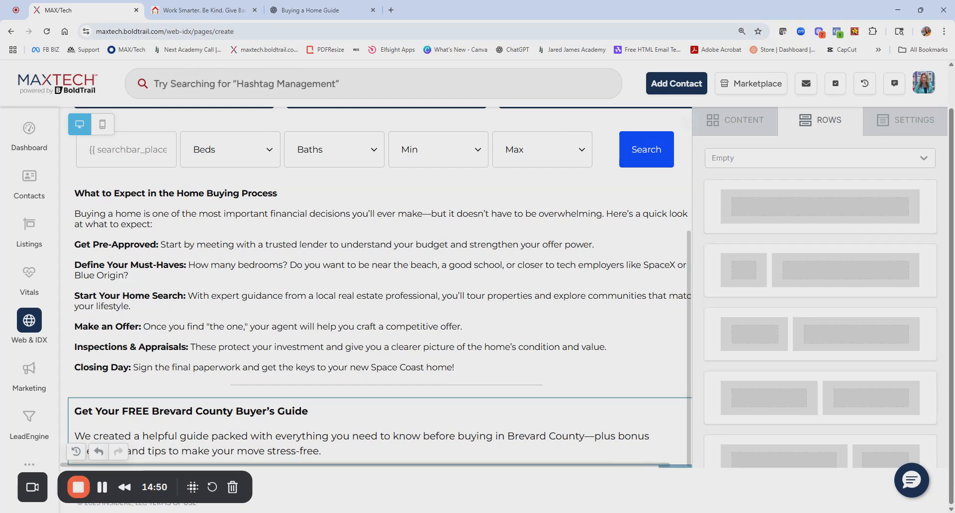
left_click_drag(799, 401, 493, 477)
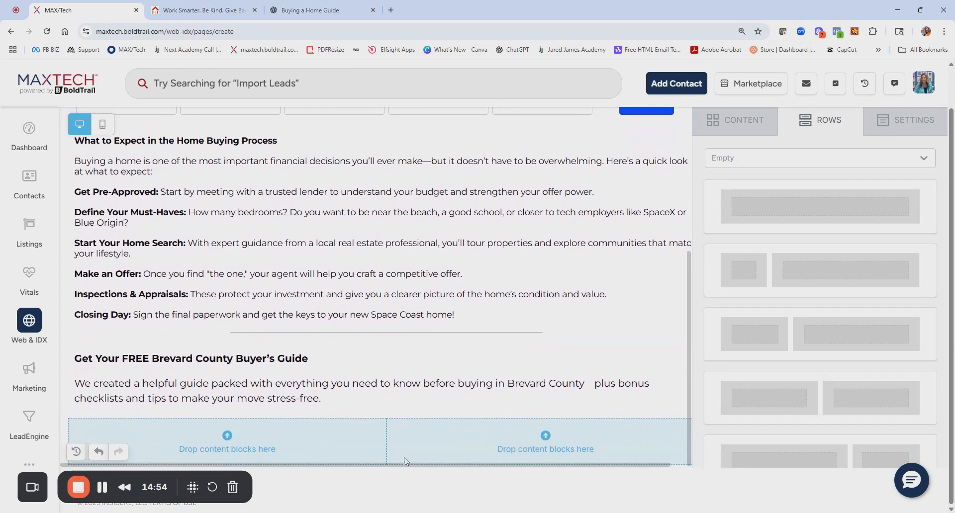
- Place a copy of the Download Buyer Guide button in each column of the new two-column row
scroll(329, 459, "up", 5)
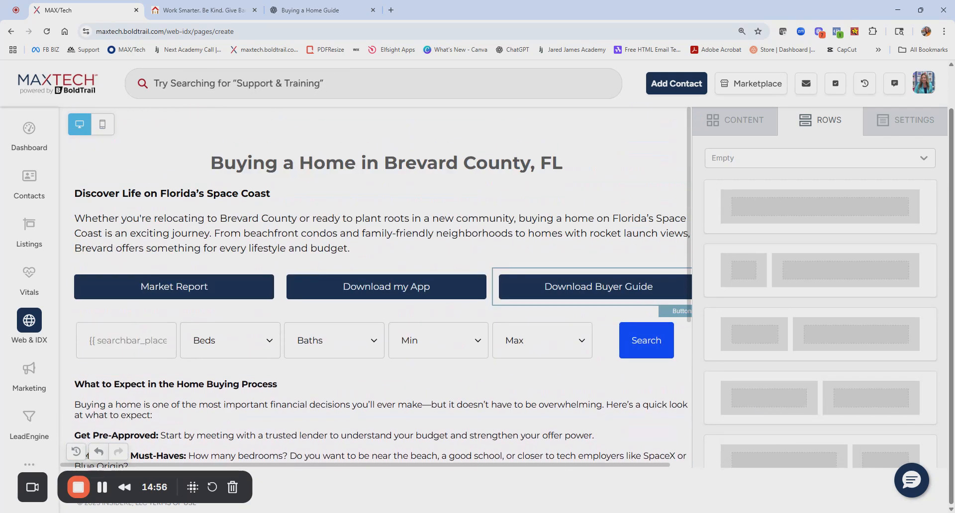
left_click(691, 122)
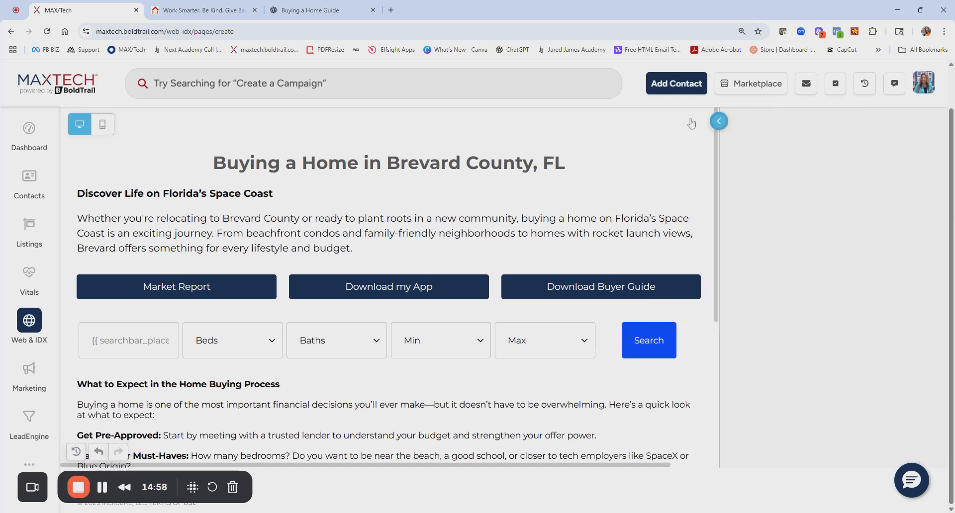
left_click_drag(815, 287, 414, 448)
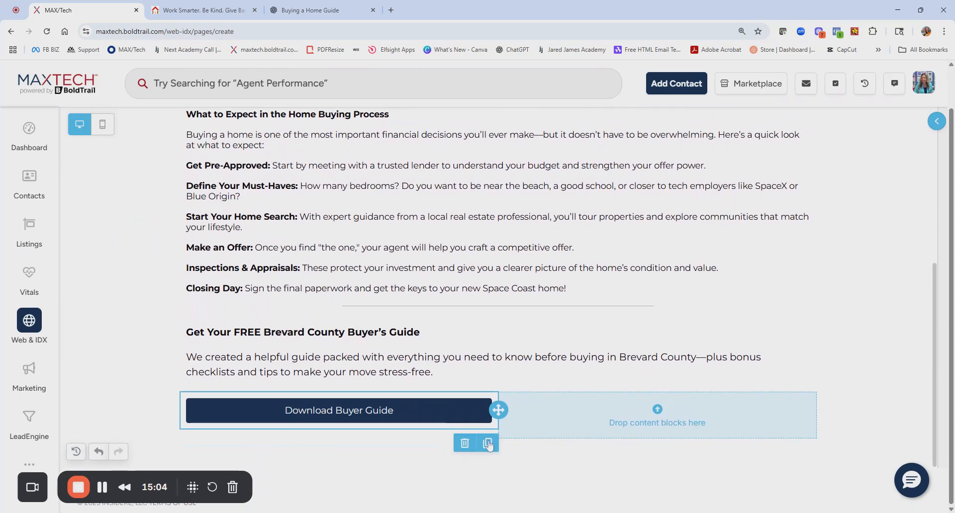
left_click(489, 444)
left_click_drag(498, 409, 616, 380)
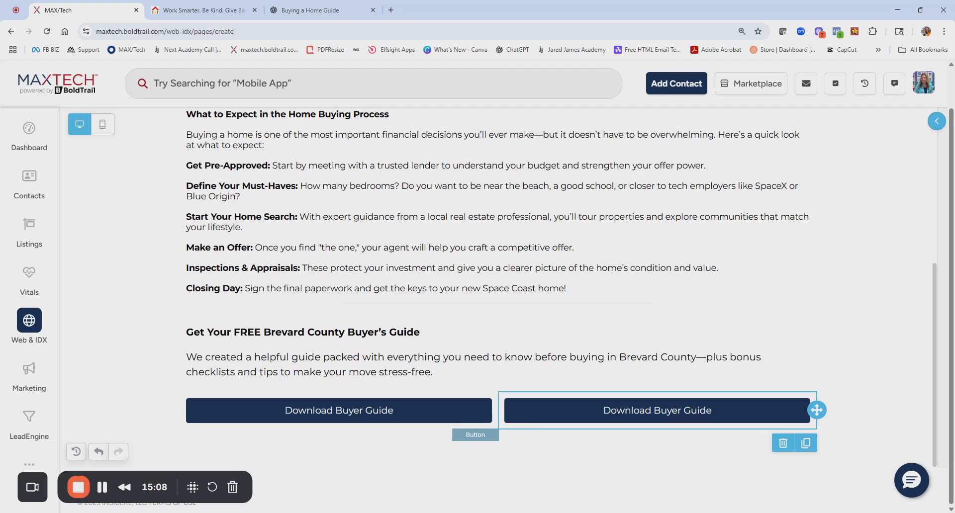
- Change the second column's button text to "View my Relocation Guide"
left_click_drag(653, 410, 672, 411)
left_click_drag(601, 410, 713, 411)
type("Viwe")
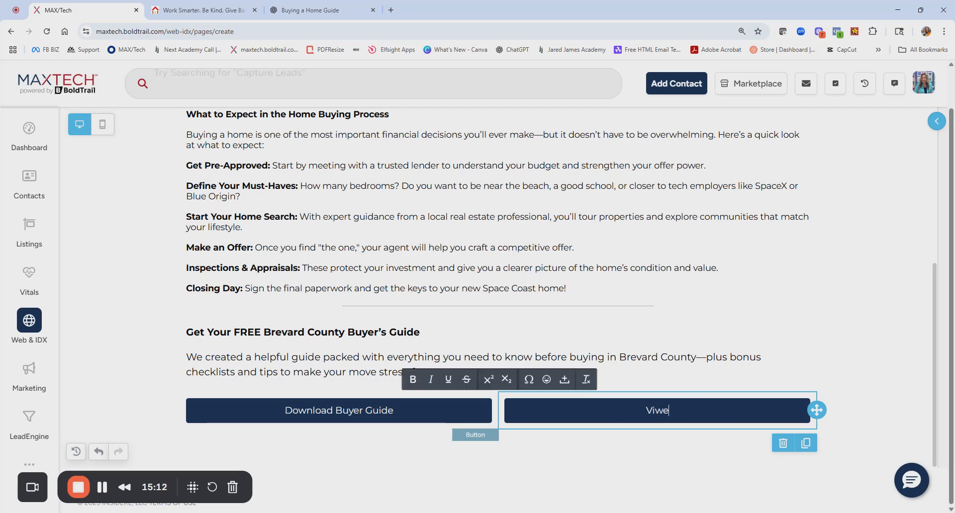
key("BackSpace")
key("BackSpace")
type("ew my Relocation Guide")
left_click(877, 400)
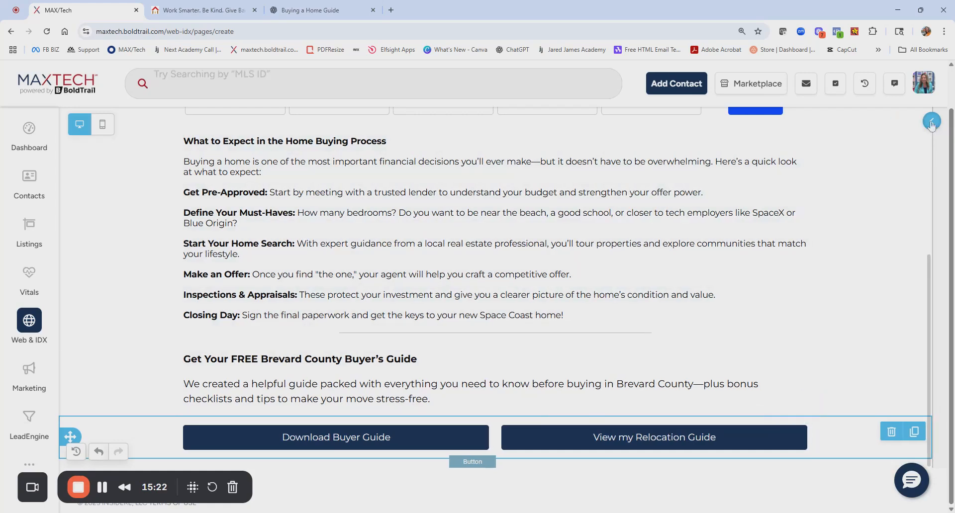
- Add a single-column row below the two guide buttons and place a spacer block in it
left_click(935, 122)
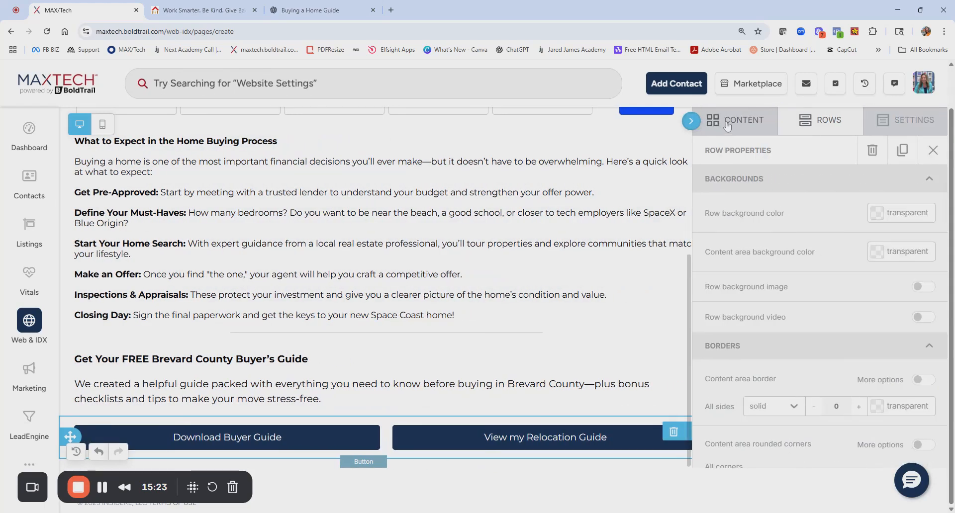
left_click(821, 126)
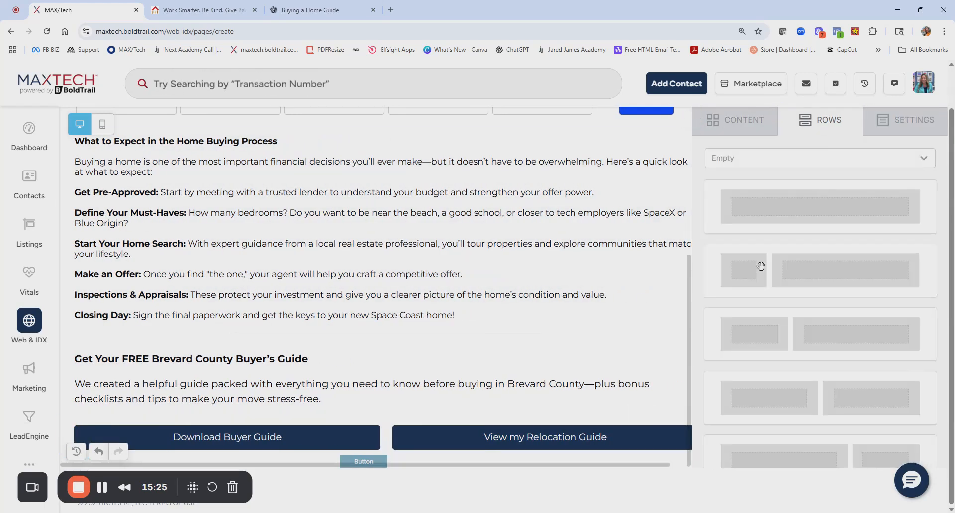
left_click_drag(804, 204, 502, 429)
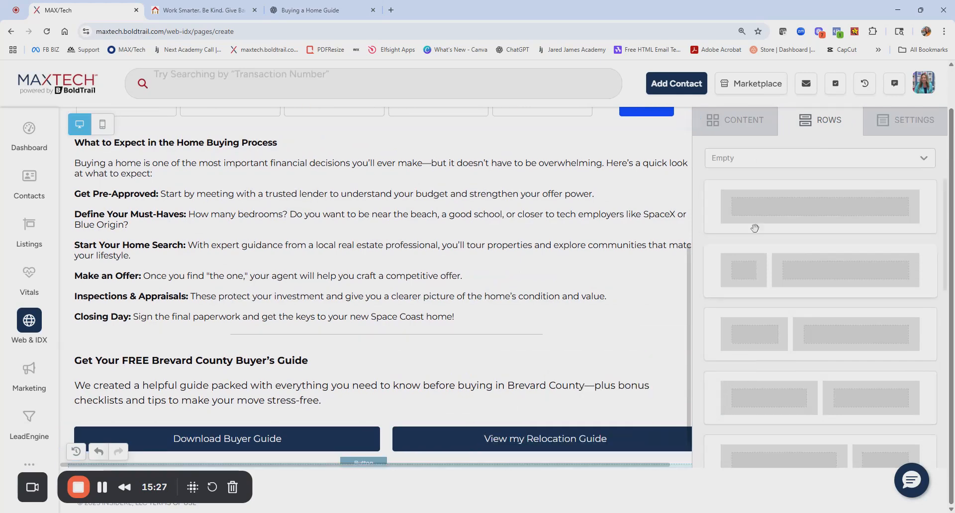
left_click_drag(737, 357, 384, 422)
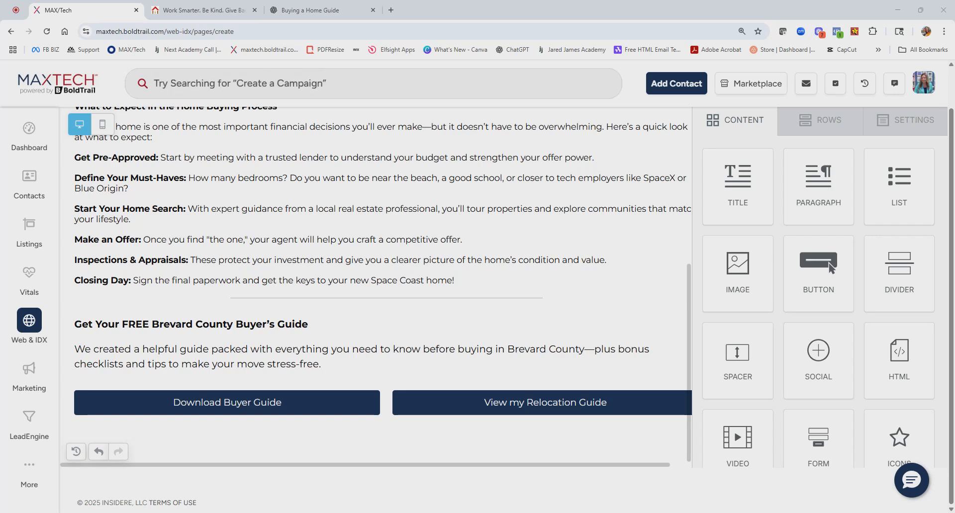
left_click(524, 402)
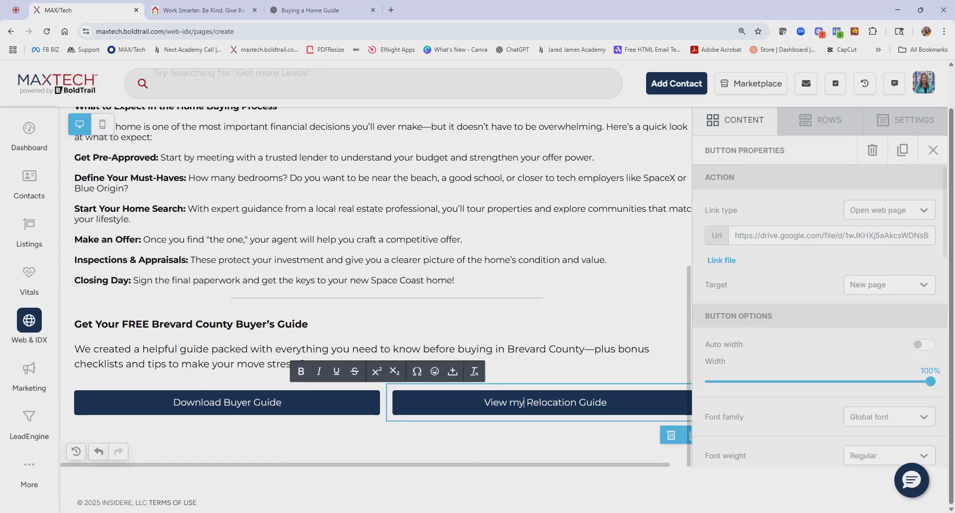
triple_click(769, 236)
type("https://www.brevardelite.com/pages/relocation-guide")
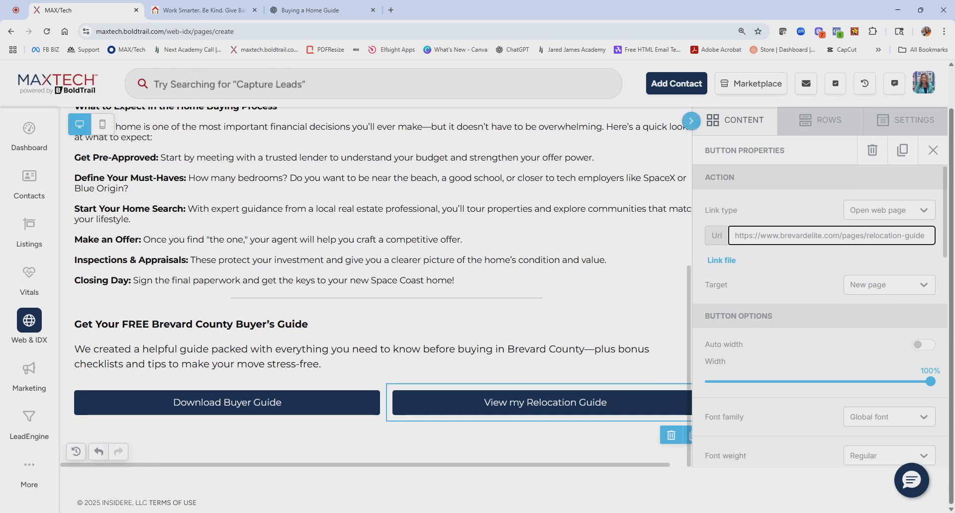
left_click_drag(839, 235, 926, 236)
key("ctrl+c")
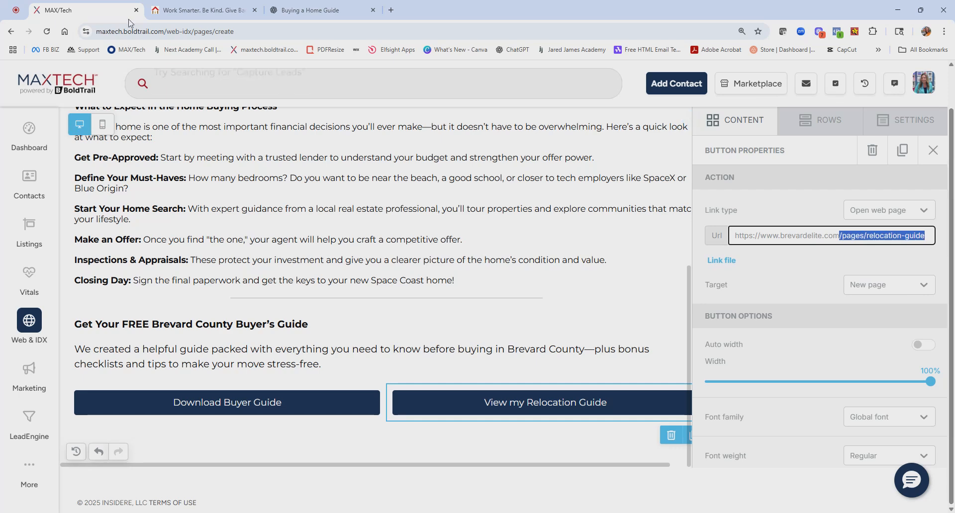
- Switch to the agent's own website and open its /pages/relocation-guide page
left_click(202, 10)
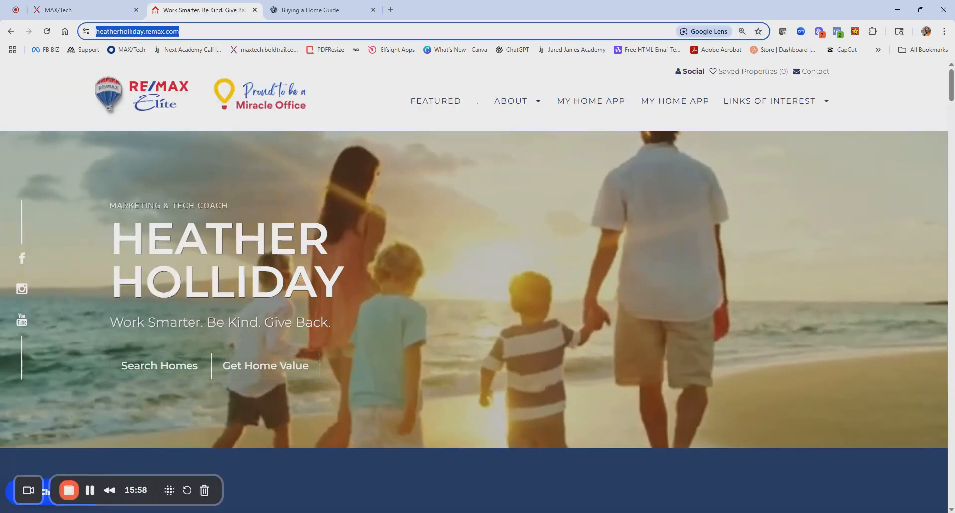
type("https://heatherholliday.remax.com/pages/relocation-guide")
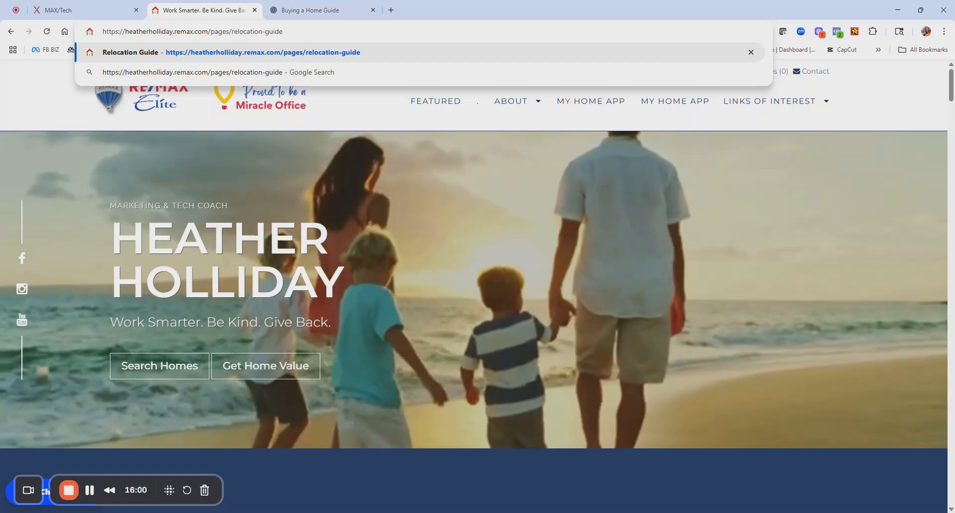
key("Return")
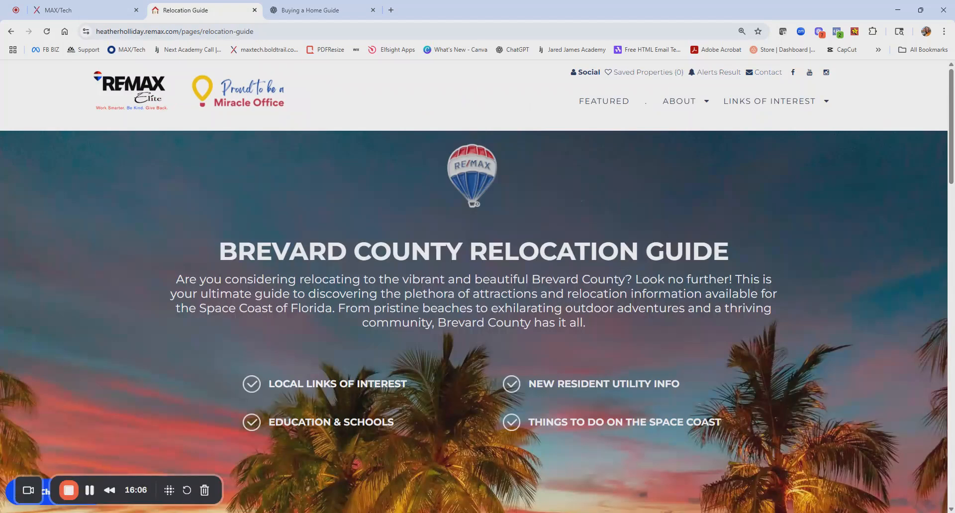
- Replace the View my Relocation Guide button's URL with the relative path /pages/relocation-guide
left_click_drag(254, 32, 243, 31)
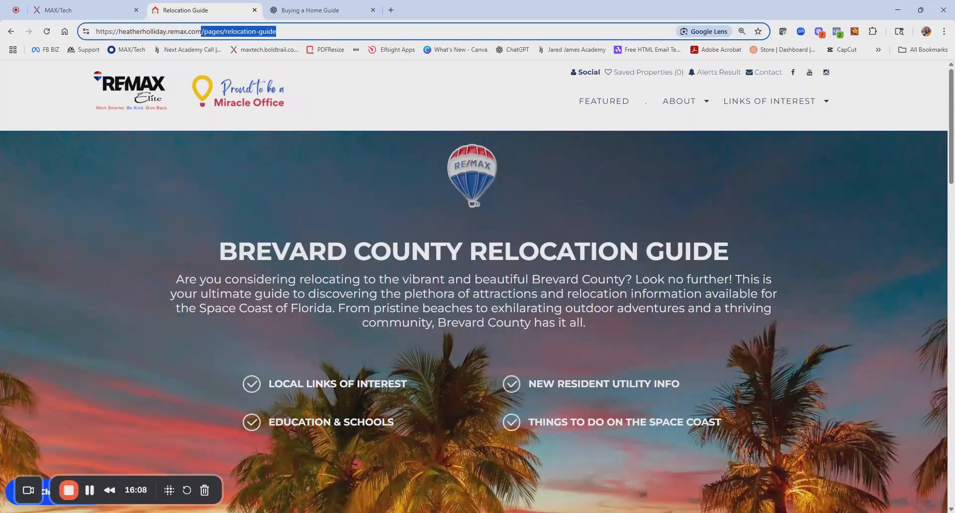
left_click(75, 10)
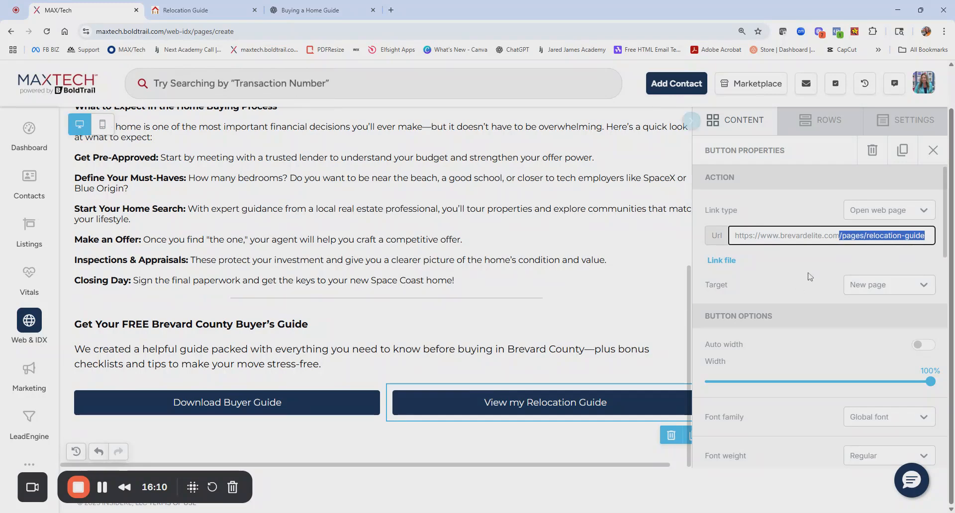
triple_click(807, 235)
key("ctrl+v")
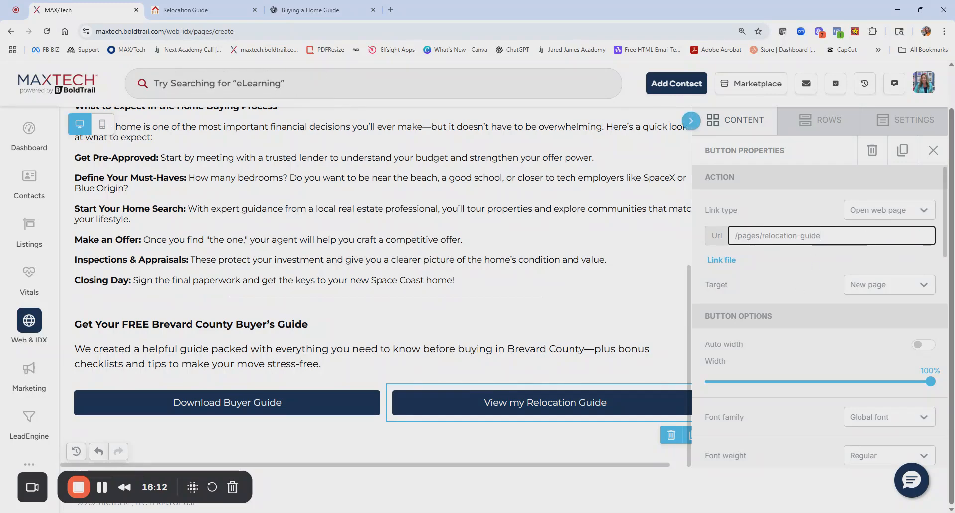
- Duplicate the Download my App button and move the copy into the empty third column of its row
scroll(522, 443, "up", 2)
scroll(410, 298, "up", 4)
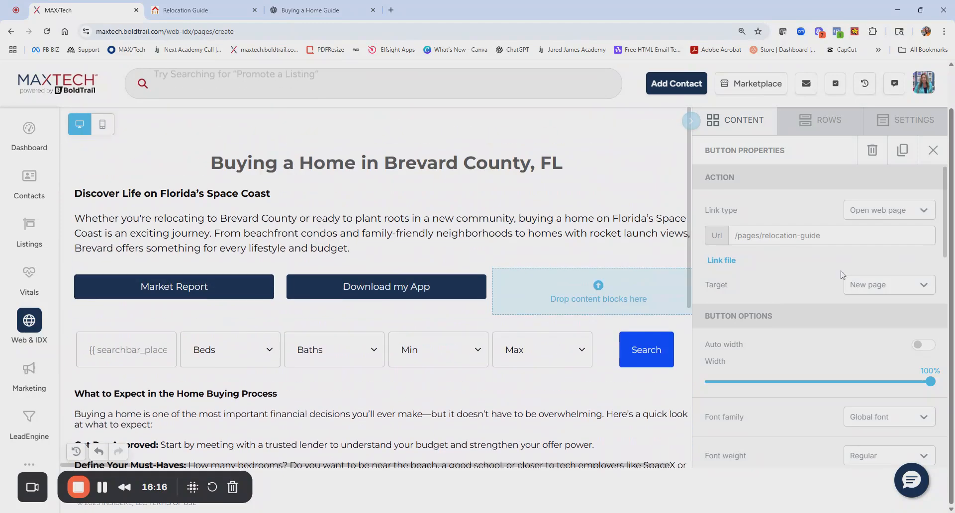
scroll(782, 272, "down", 5)
scroll(411, 298, "down", 6)
scroll(528, 329, "up", 6)
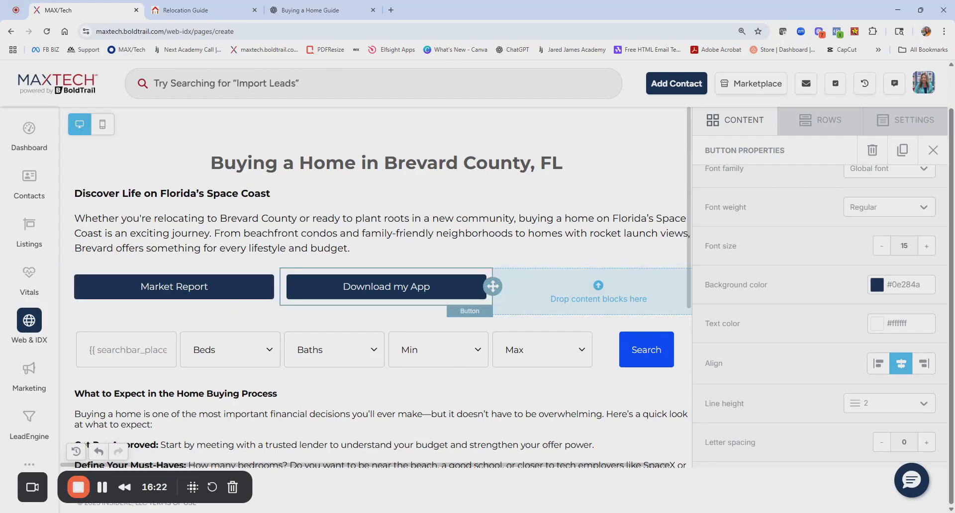
scroll(688, 230, "up", 1)
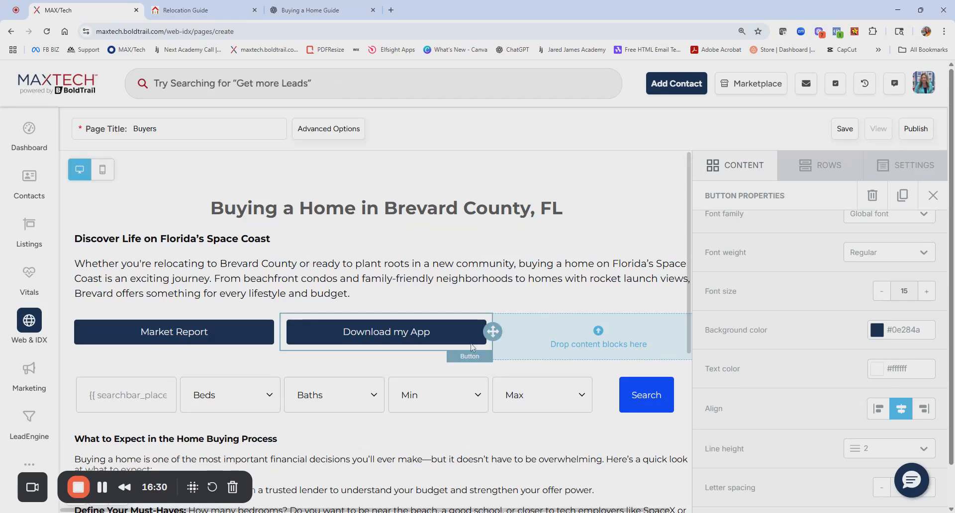
left_click(430, 332)
left_click(479, 368)
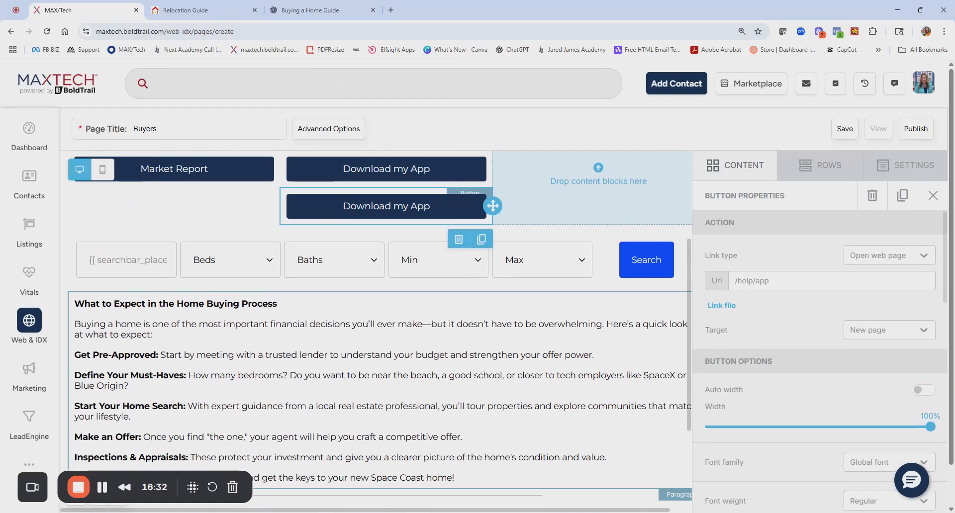
scroll(527, 293, "up", 3)
left_click_drag(493, 355, 591, 328)
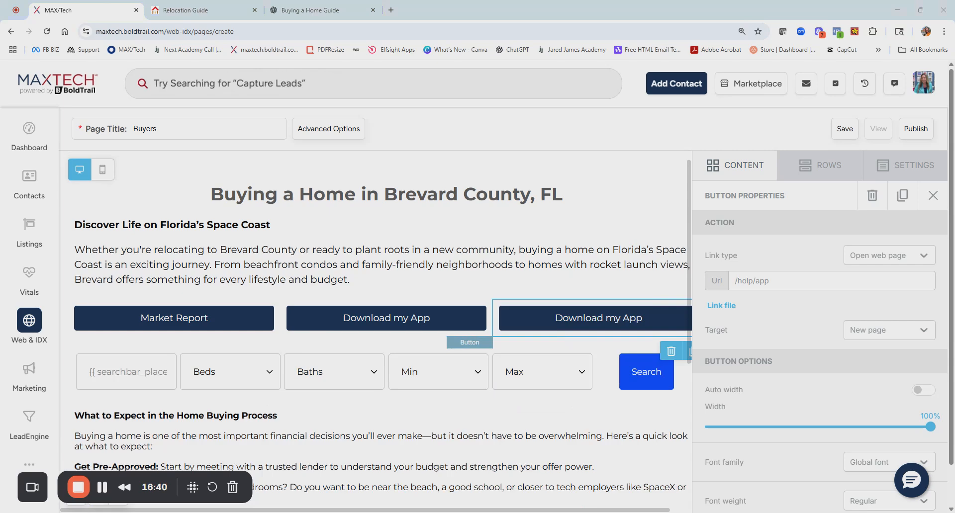
- Change the third column's button text to "Advanced Map Search"
double_click(579, 318)
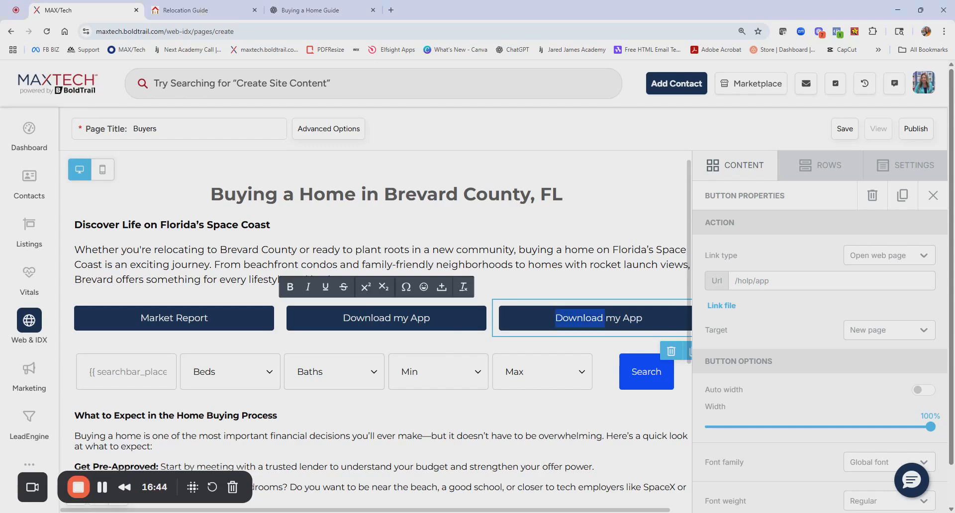
key("ctrl+a")
type("Advanced Map Search")
- Open the agent website's home search from its home page and copy the address of the map search page
left_click(190, 10)
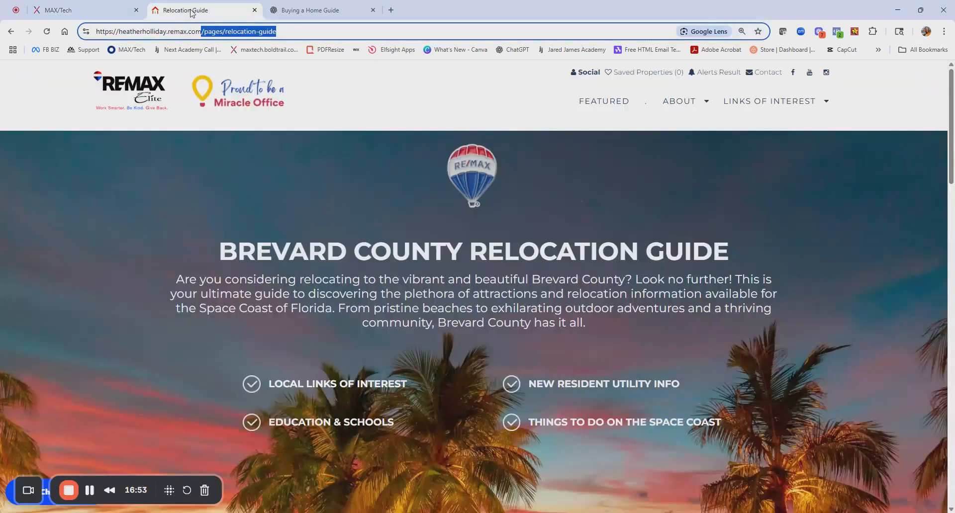
key("Return")
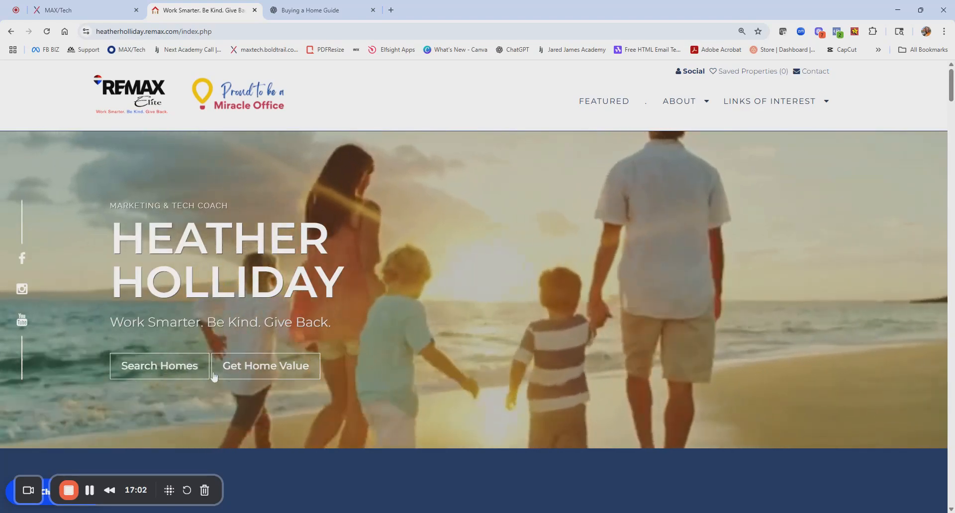
left_click(182, 374)
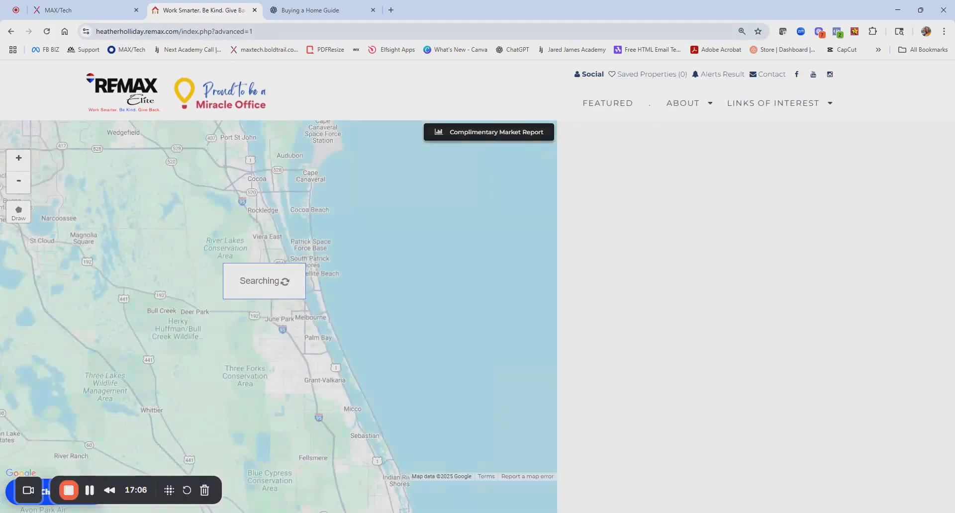
left_click(219, 31)
key("ctrl+c")
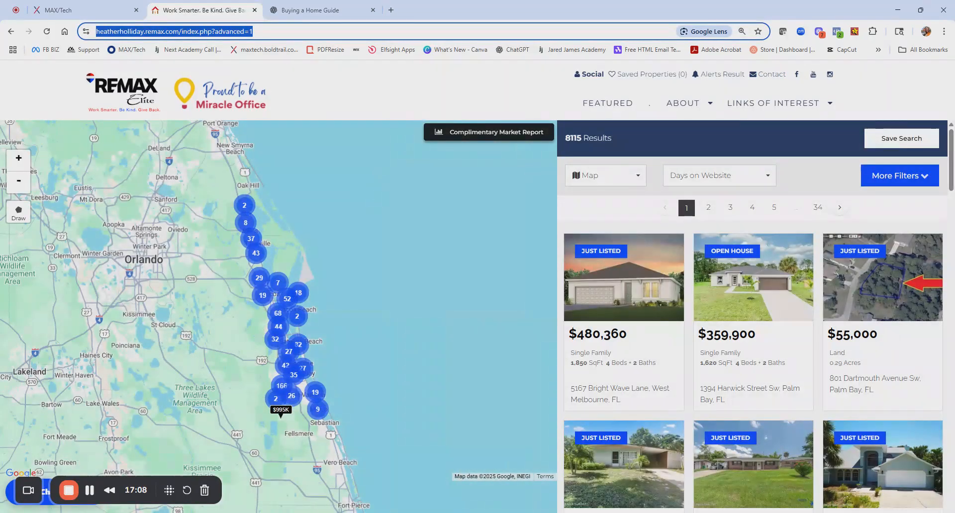
- Set the Advanced Map Search button's URL to the copied address, shortened to /index.php?advanced=1
left_click(80, 10)
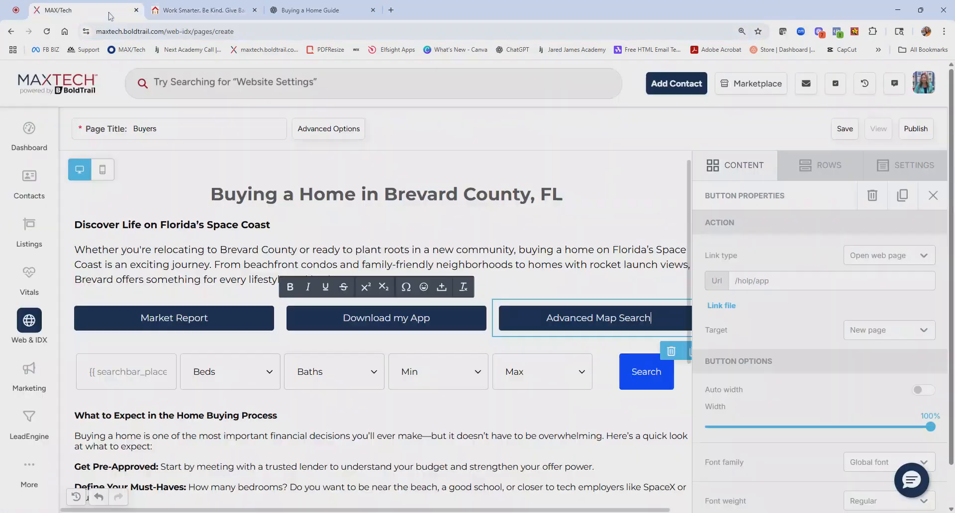
triple_click(761, 280)
key("ctrl+v")
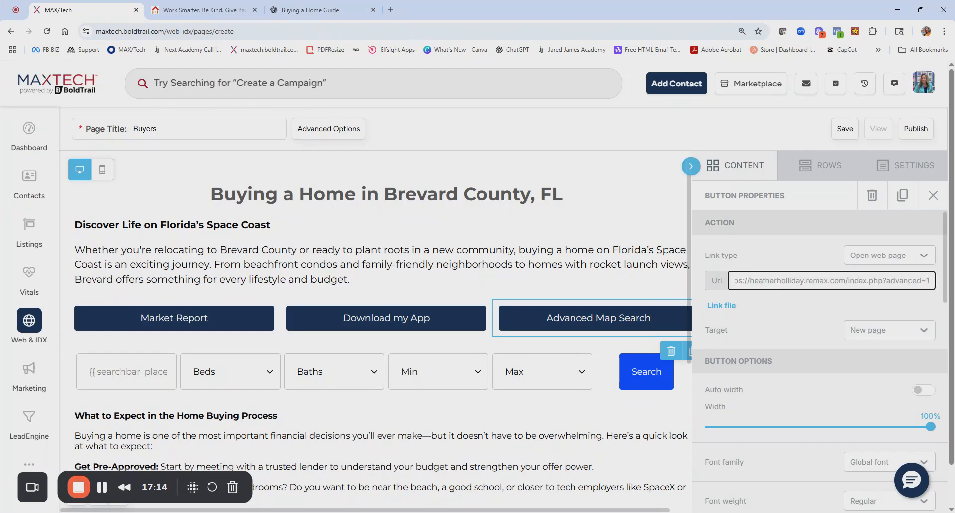
left_click_drag(802, 281, 731, 281)
key("BackSpace")
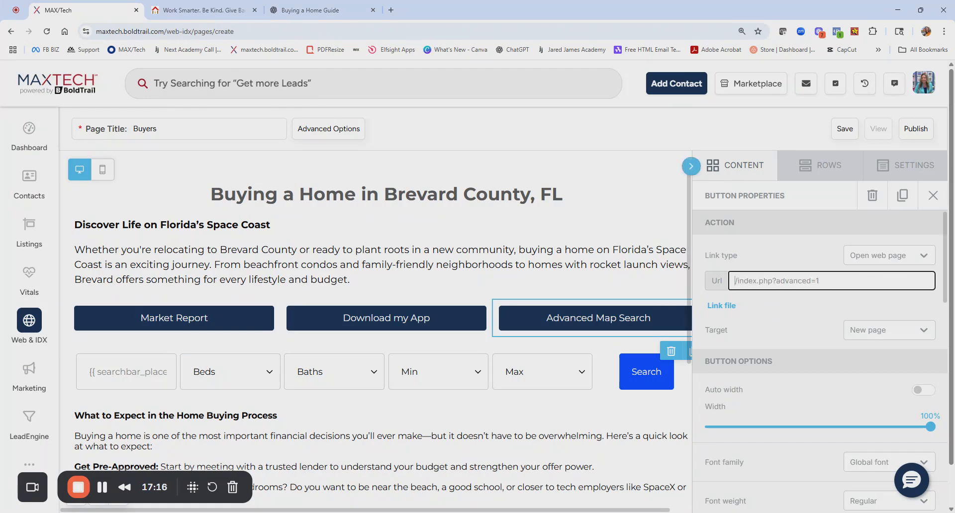
- Review the page layout from the spacer above the title down to the two guide buttons
left_click(231, 187)
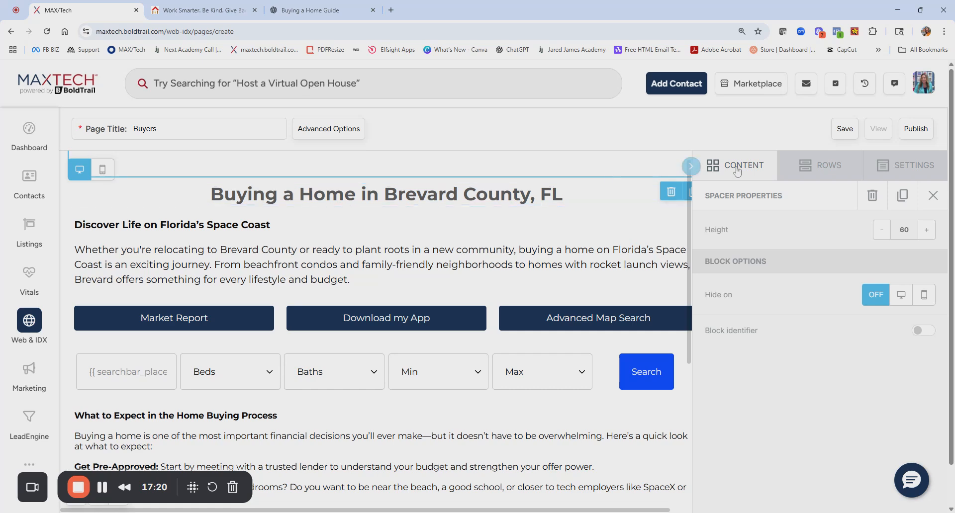
left_click(791, 170)
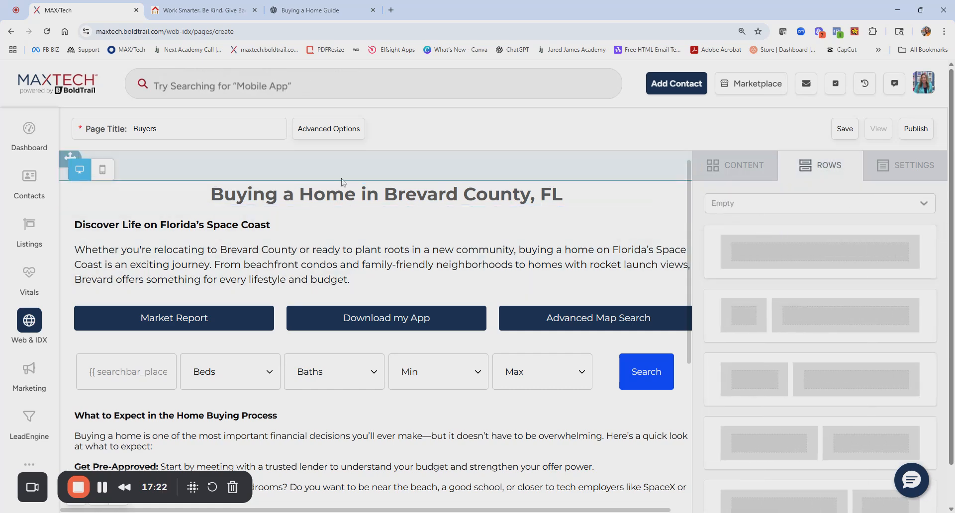
scroll(341, 182, "down", 3)
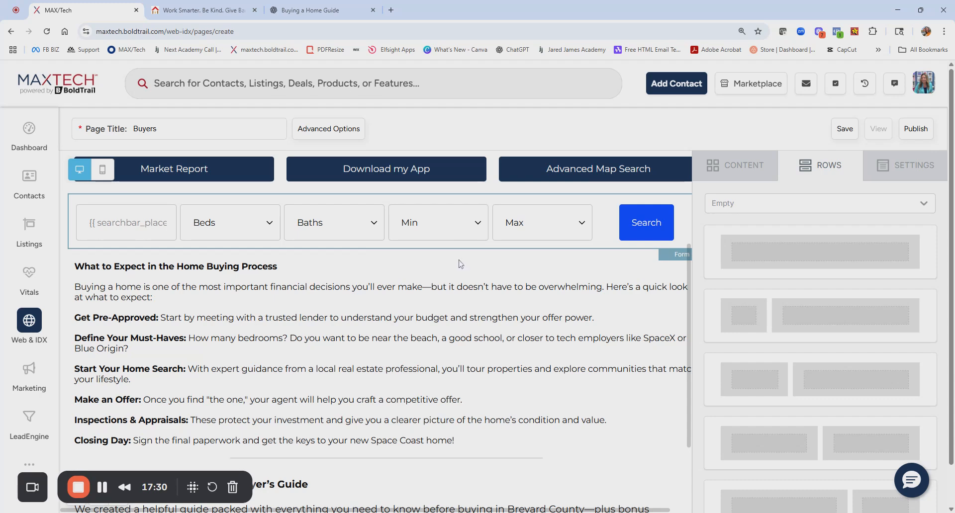
scroll(378, 299, "down", 2)
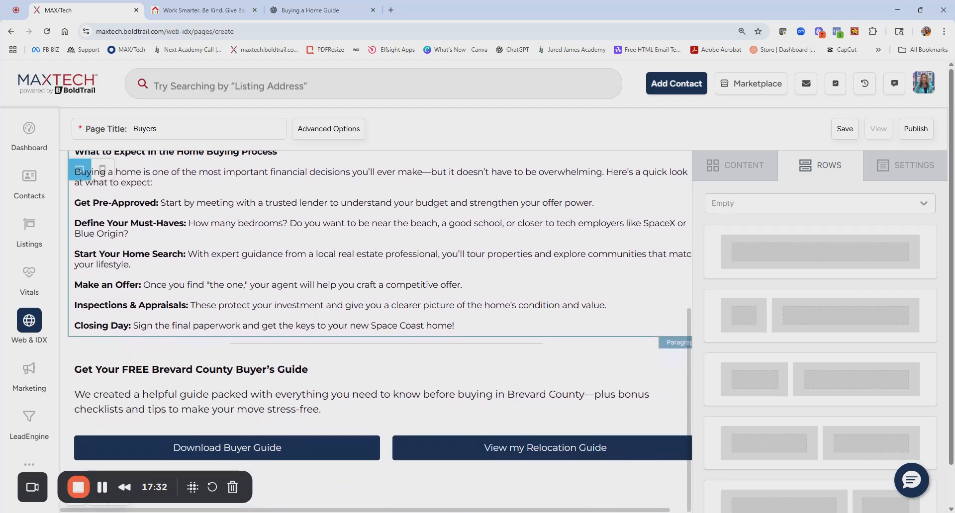
scroll(278, 317, "down", 1)
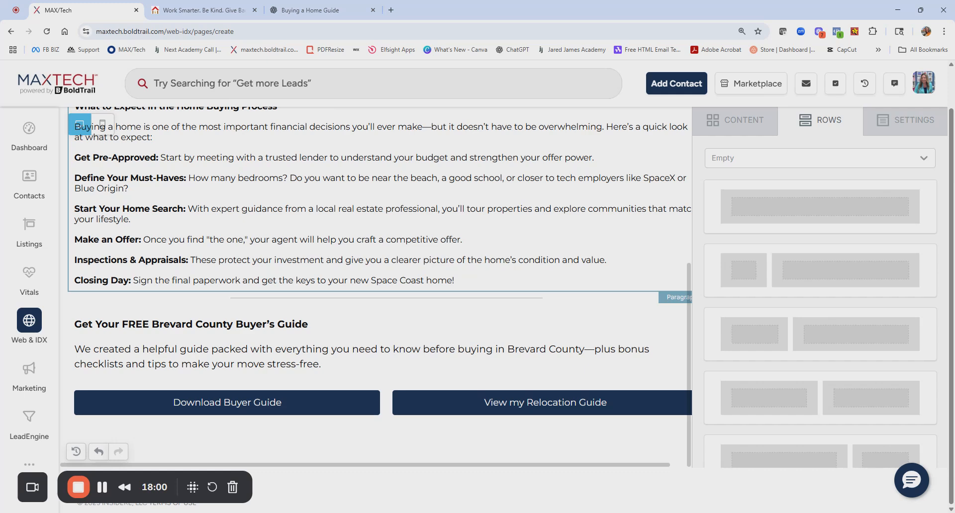
scroll(377, 288, "up", 8)
scroll(379, 254, "up", 1)
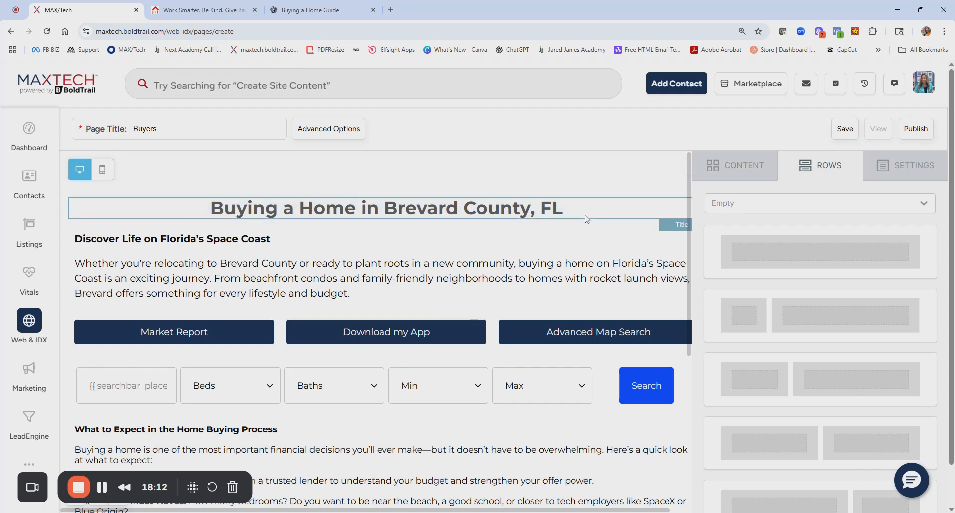
- Add a two-column row with a wide first and narrow second column directly below the page title
left_click(744, 169)
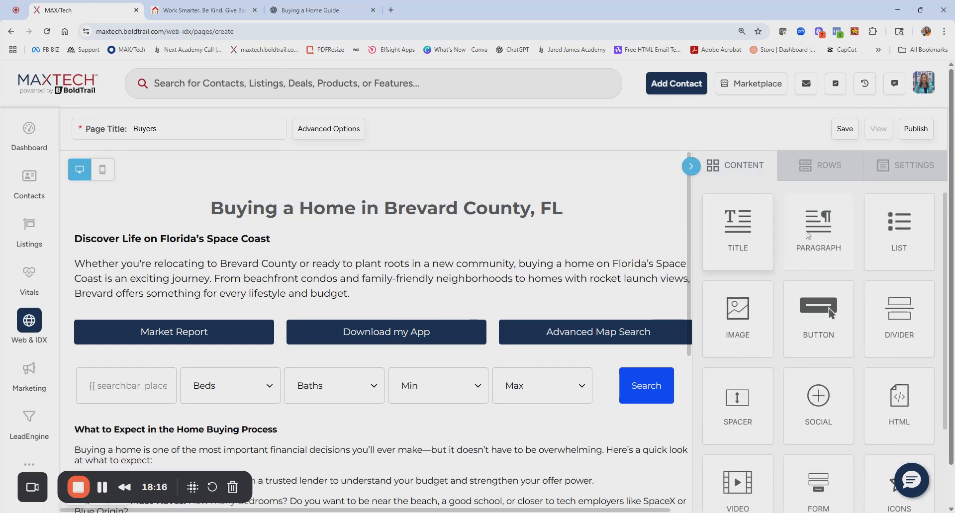
mouse_move(738, 309)
left_mouse_down()
mouse_move(653, 277)
mouse_move(790, 366)
mouse_move(782, 305)
mouse_move(80, 233)
mouse_move(72, 263)
mouse_move(74, 278)
mouse_move(146, 294)
mouse_move(388, 298)
mouse_move(170, 284)
mouse_move(736, 304)
mouse_move(673, 267)
mouse_move(155, 282)
mouse_move(63, 263)
mouse_move(62, 253)
mouse_move(616, 355)
mouse_move(785, 338)
mouse_move(825, 161)
left_mouse_up()
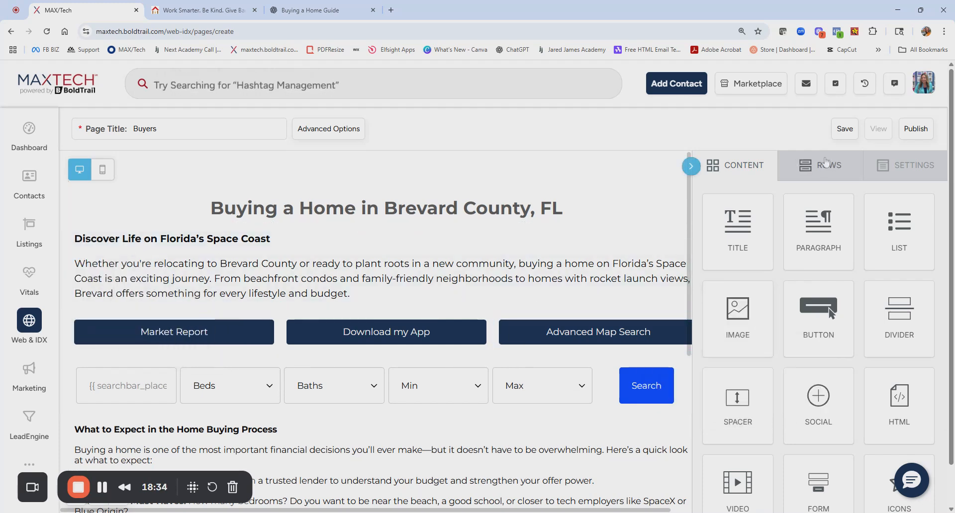
left_click(825, 162)
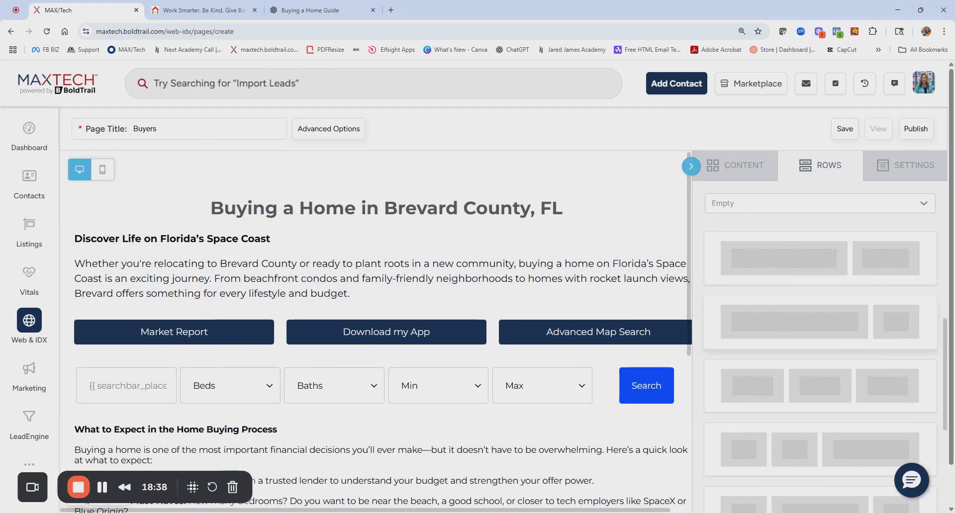
left_click_drag(809, 334, 497, 249)
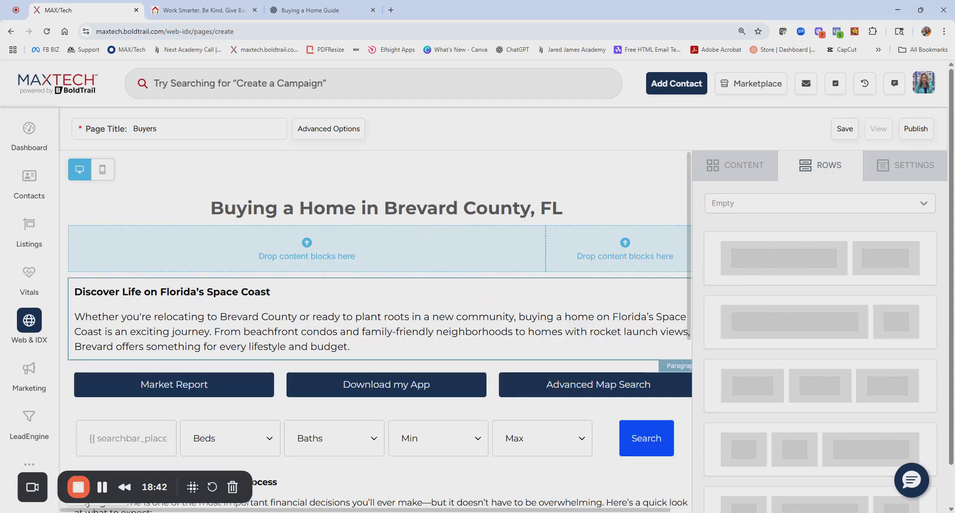
left_click(691, 167)
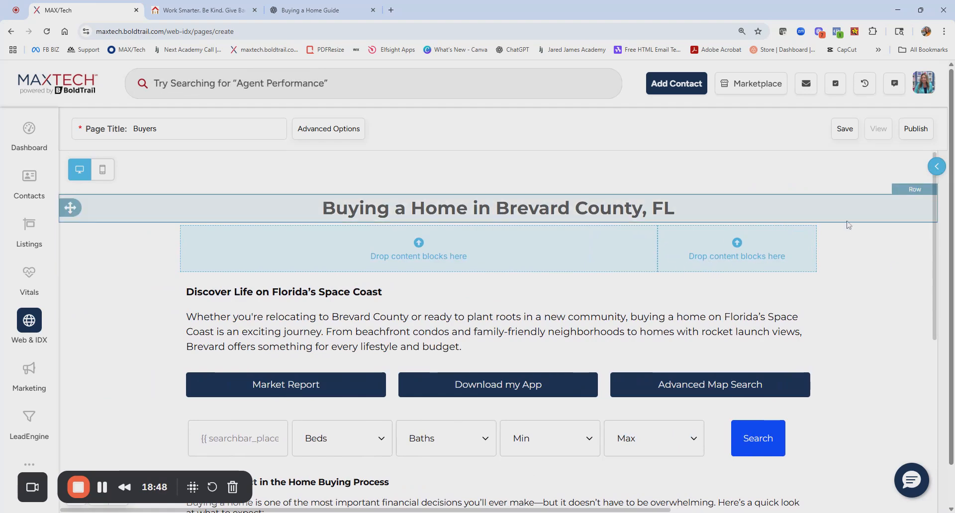
left_click(936, 167)
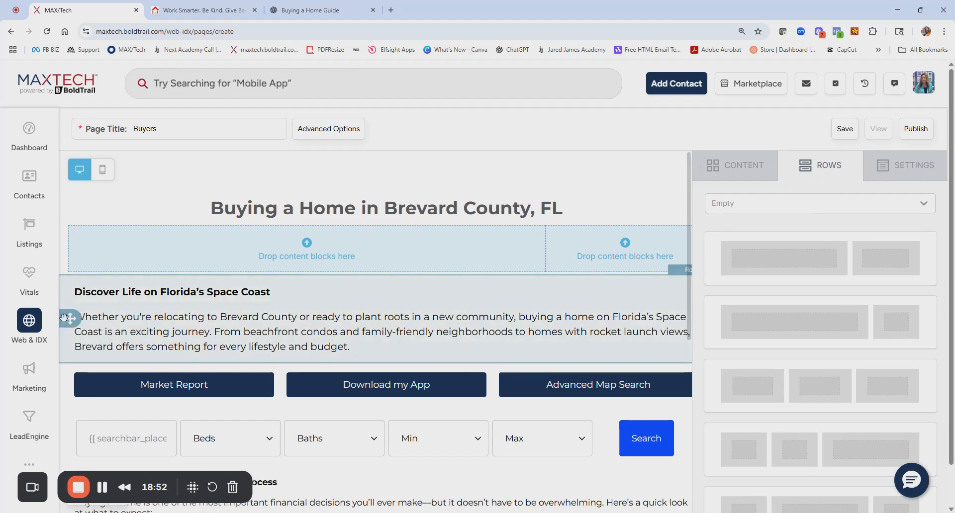
- Move the "Discover Life on Florida's Space Coast" paragraph into the wide column of the new row
left_click(102, 296)
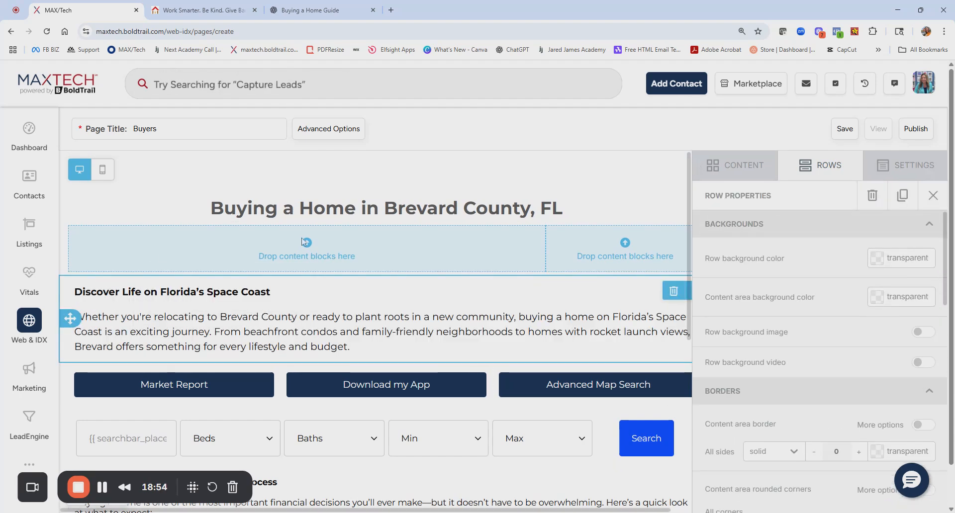
left_click(72, 322)
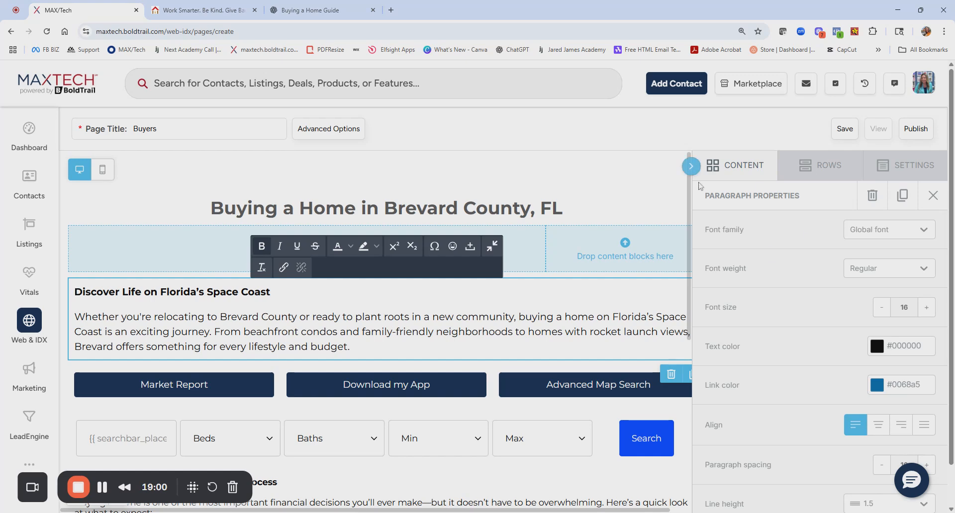
left_click(691, 166)
left_click_drag(816, 318, 342, 248)
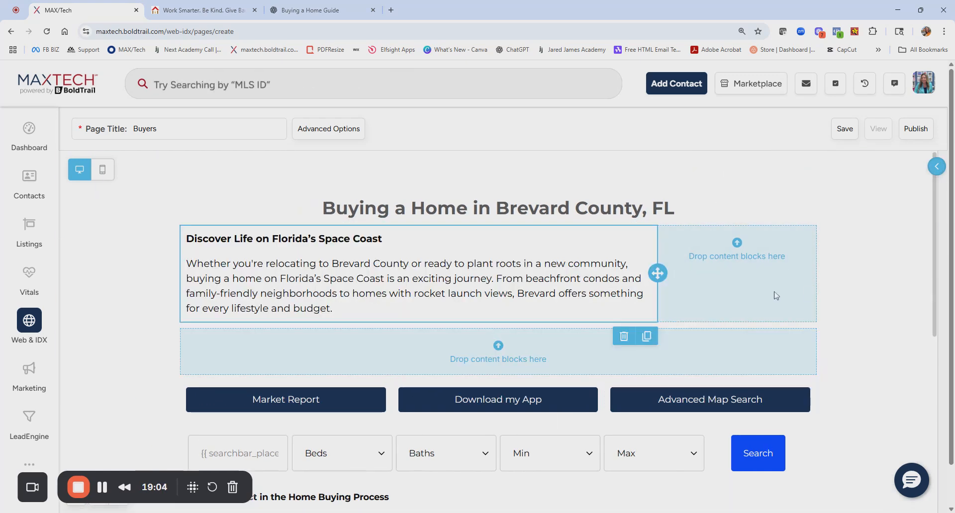
left_click(936, 166)
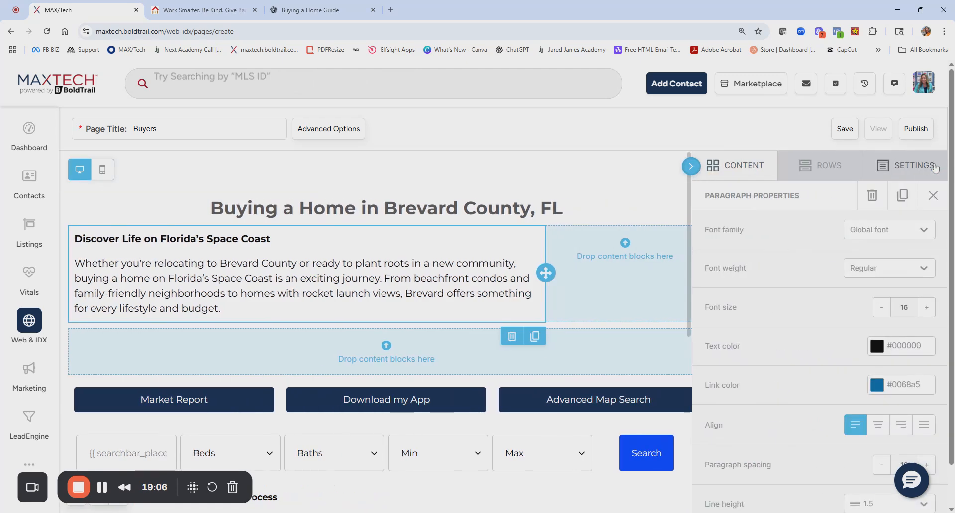
- Add an image block to the narrow column beside the Discover Life paragraph and open the file manager for it
left_click(806, 176)
left_click(741, 175)
left_click_drag(737, 313, 599, 273)
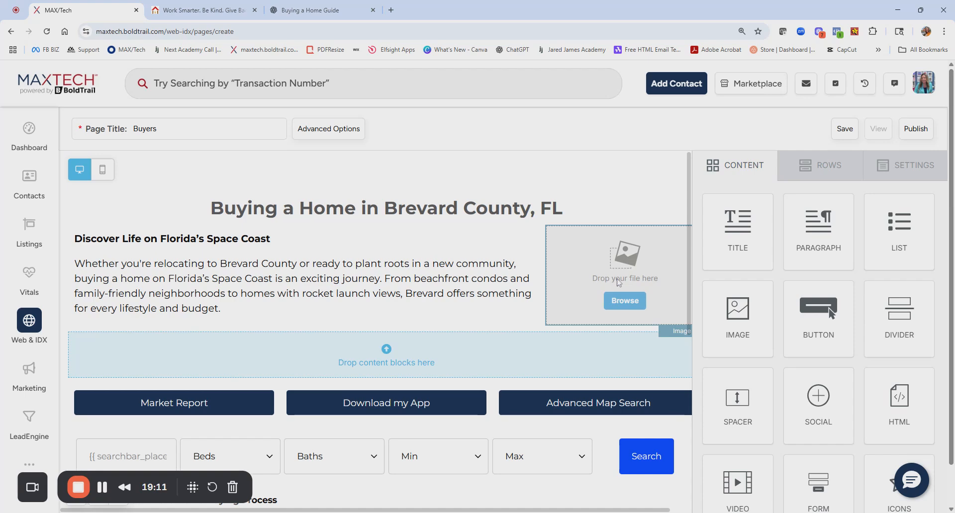
left_click(624, 301)
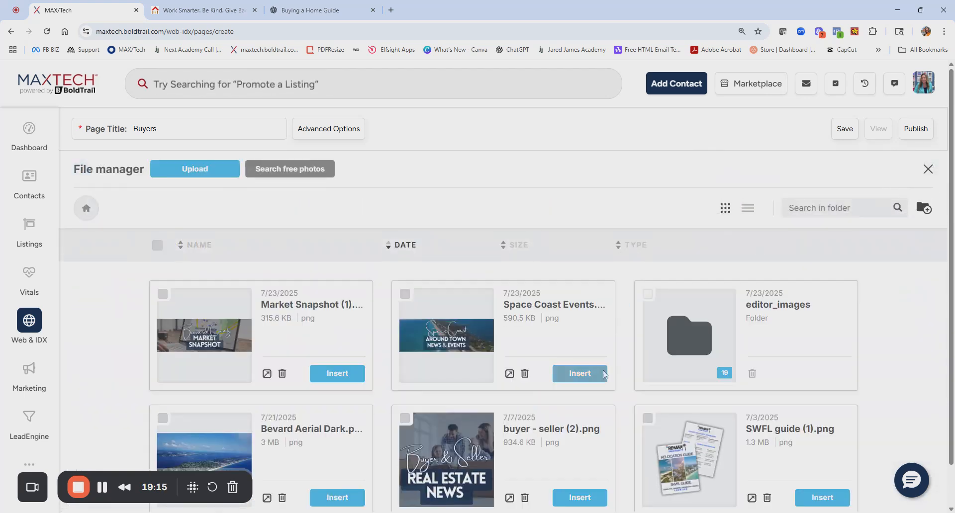
- Find the beach and seashell photo shellfish-mussel-sand-wave-beach-3062011.jpg among the stored files and insert it into the image block
scroll(603, 377, "down", 4)
scroll(719, 296, "up", 1)
scroll(583, 346, "down", 4)
scroll(584, 346, "down", 3)
left_click(255, 419)
scroll(448, 355, "up", 10)
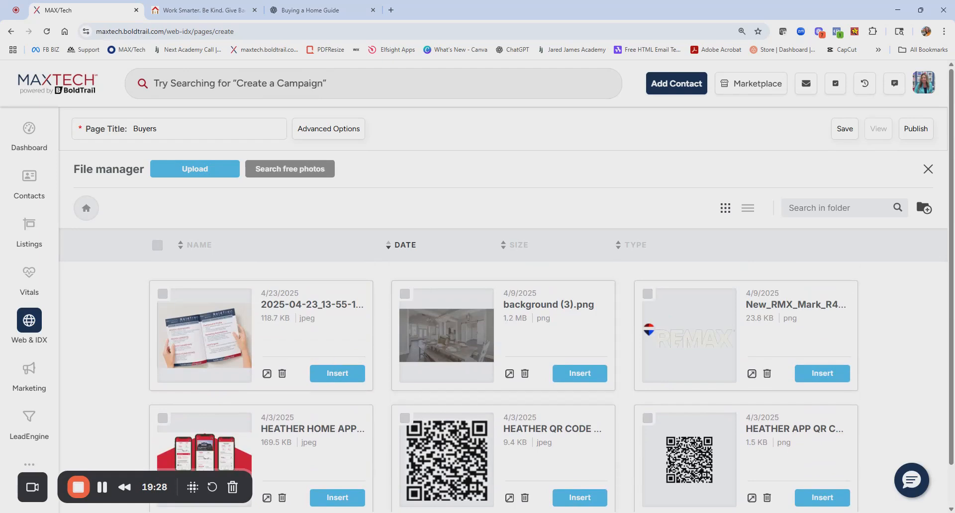
scroll(381, 449, "down", 5)
scroll(870, 352, "down", 5)
scroll(467, 416, "up", 2)
left_click(256, 442)
scroll(339, 336, "up", 4)
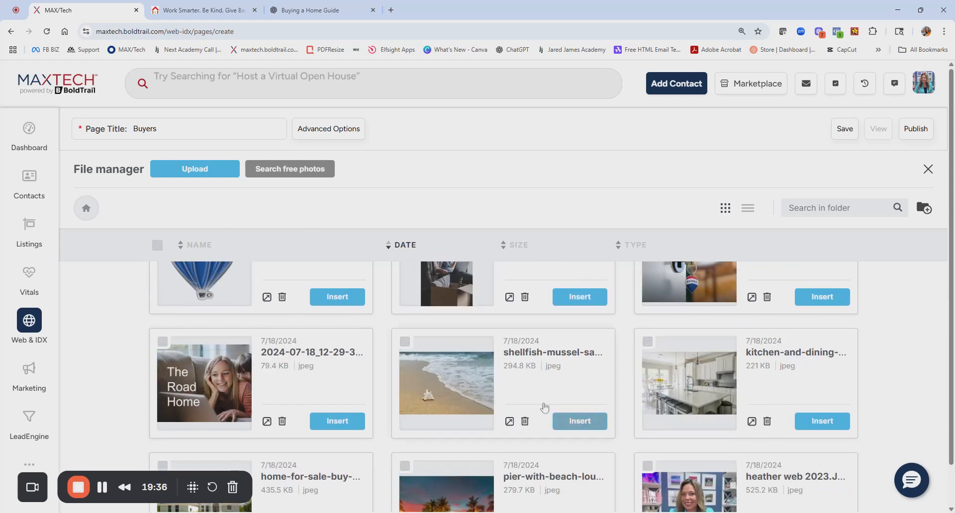
left_click(578, 421)
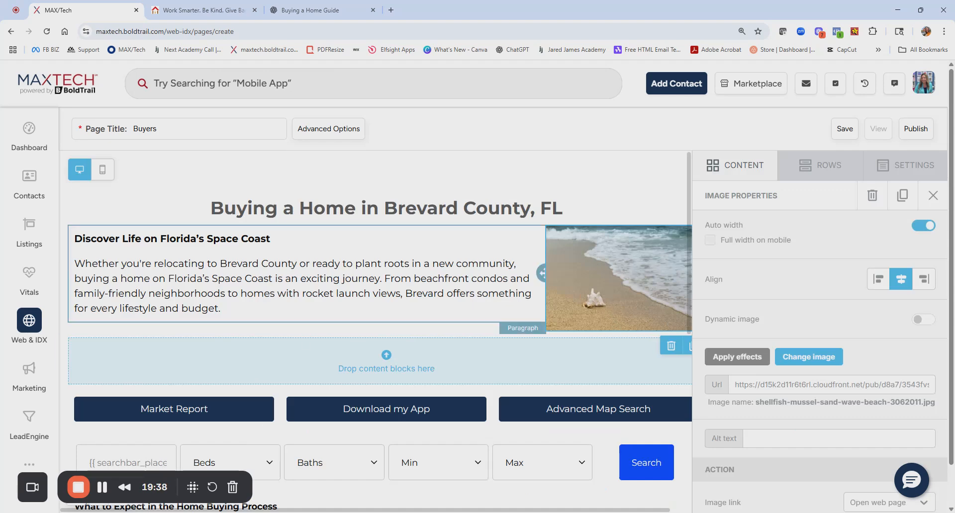
- Delete the empty row between the Discover Life section and the three buttons
left_click(415, 293)
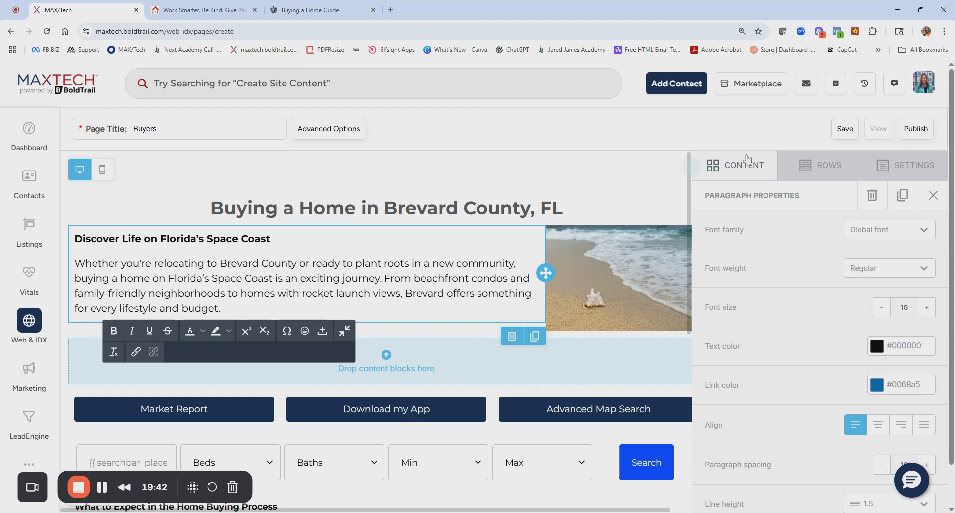
left_click(691, 166)
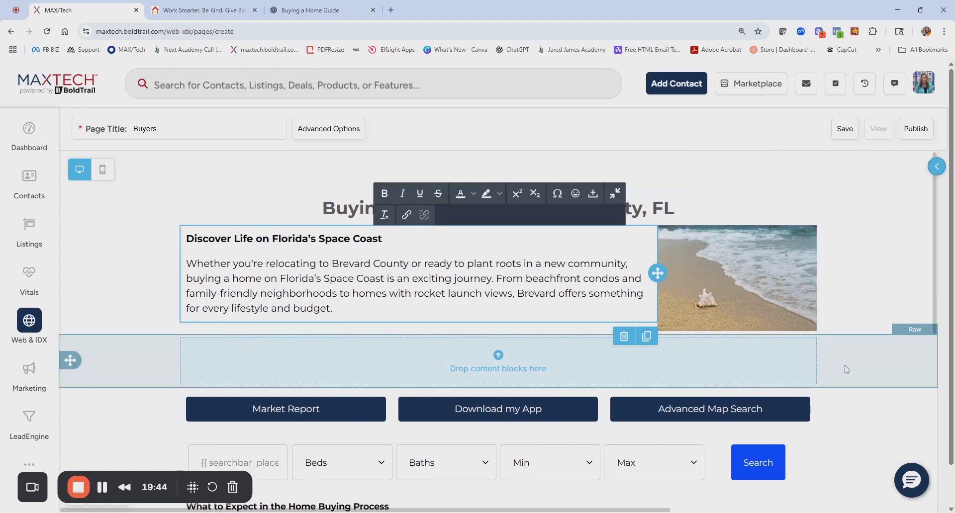
left_click(844, 368)
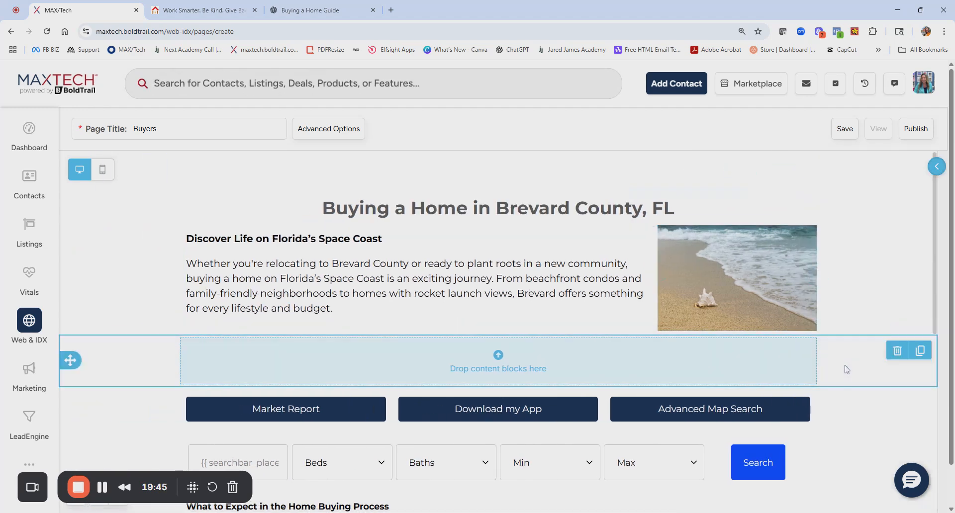
left_click(897, 351)
scroll(854, 298, "down", 1)
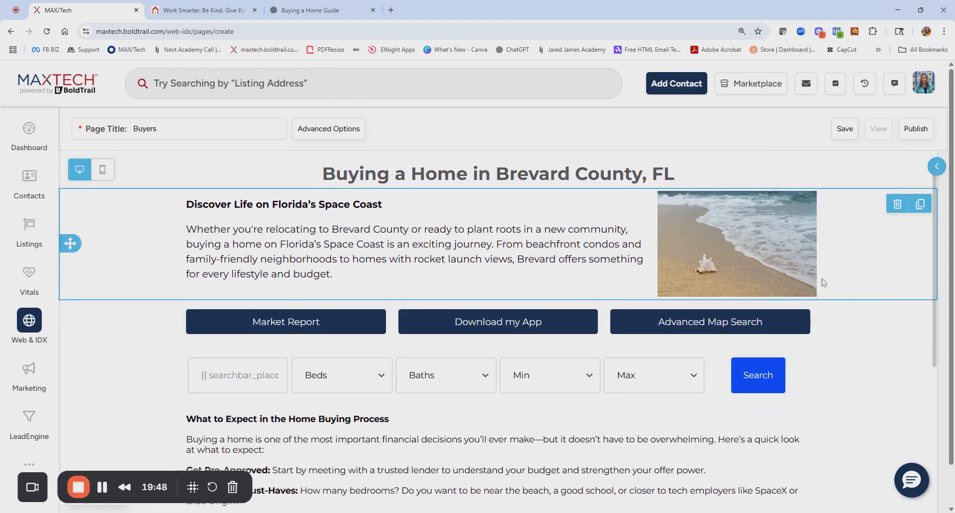
- Publish the Buyers page and review its live version, including the Beds options in the home search form
left_click(905, 132)
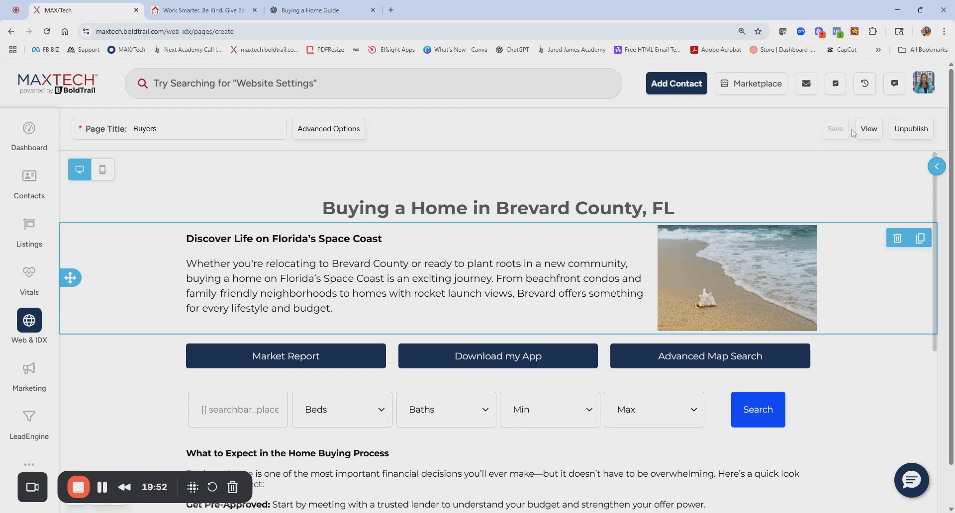
left_click(865, 138)
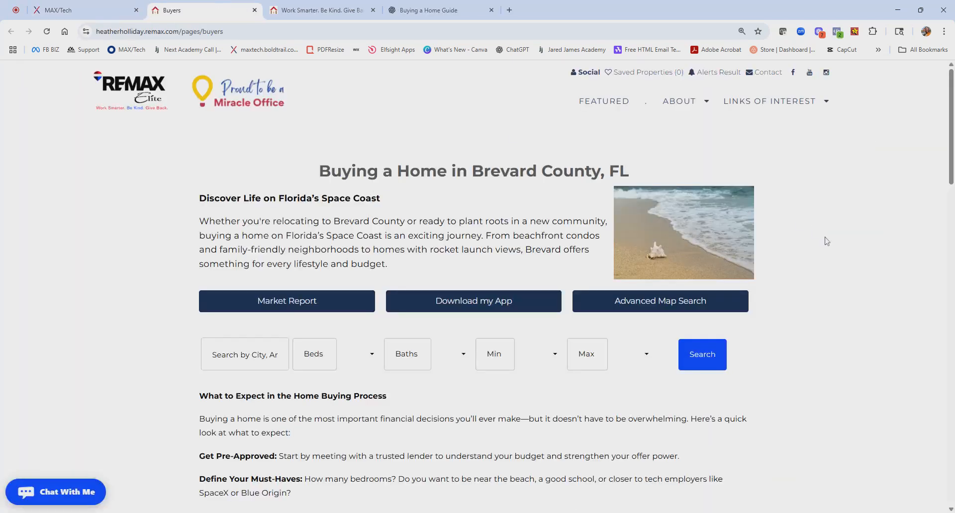
scroll(826, 242, "down", 9)
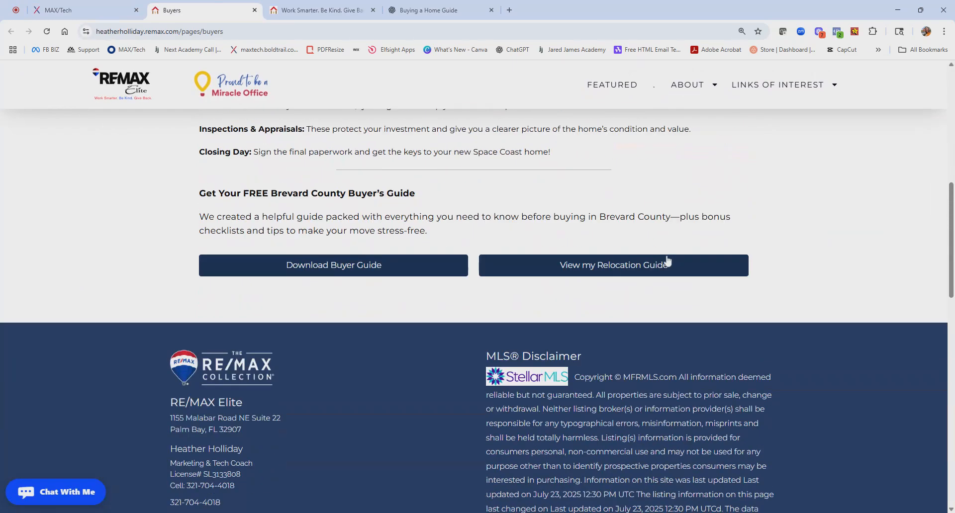
scroll(664, 261, "up", 8)
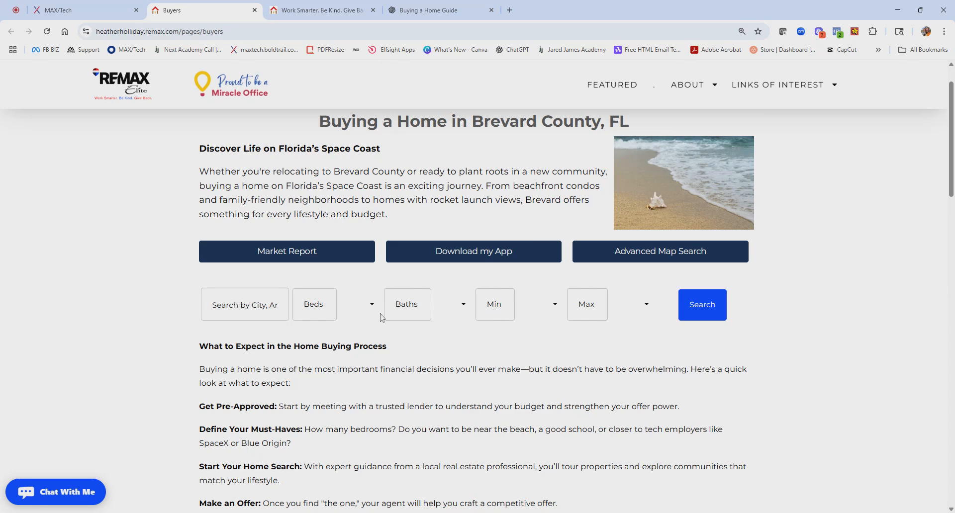
left_click(296, 310)
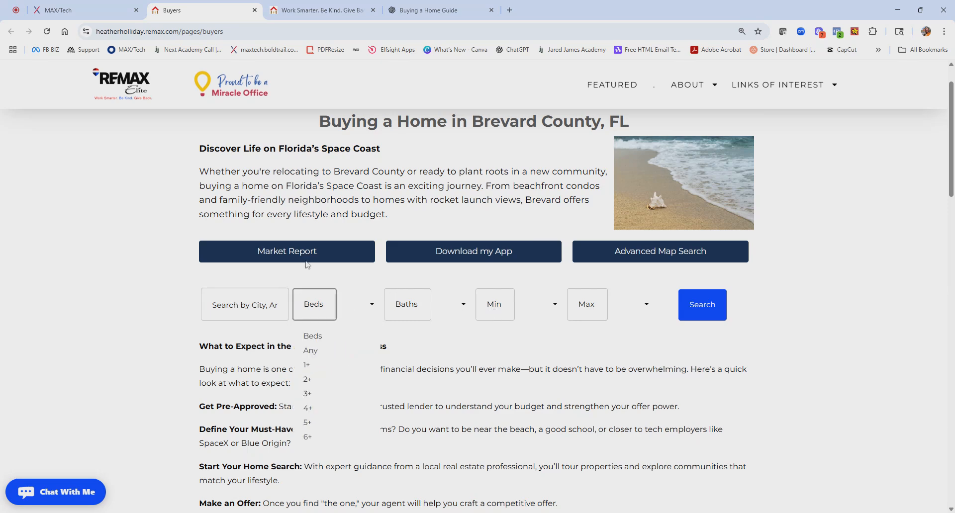
- Return to the MAX/Tech page editor and set the search form row's background to the light gray #ede8e8
left_click(80, 10)
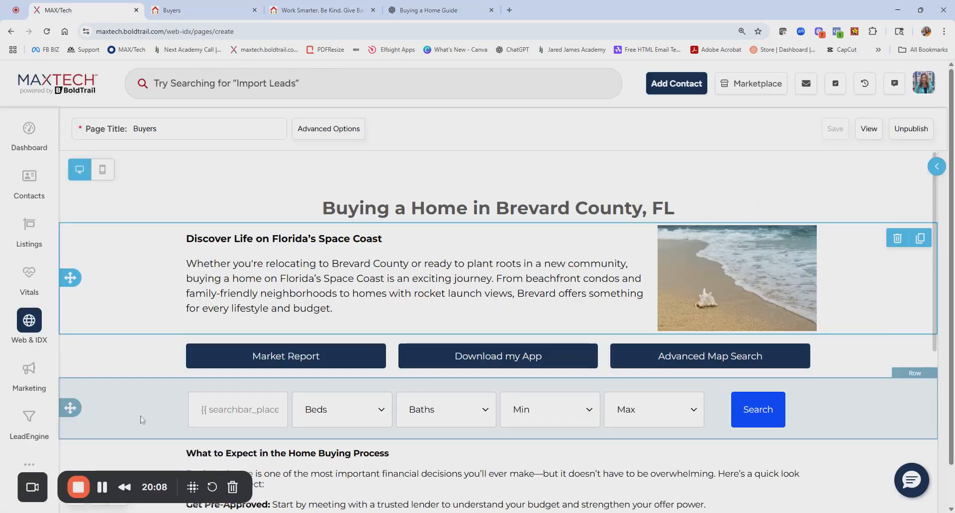
left_click(142, 420)
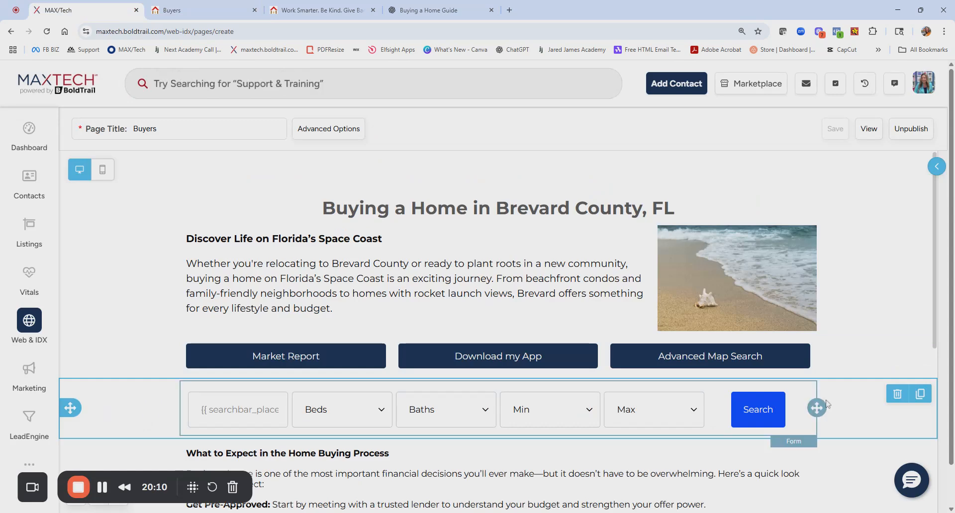
left_click(936, 166)
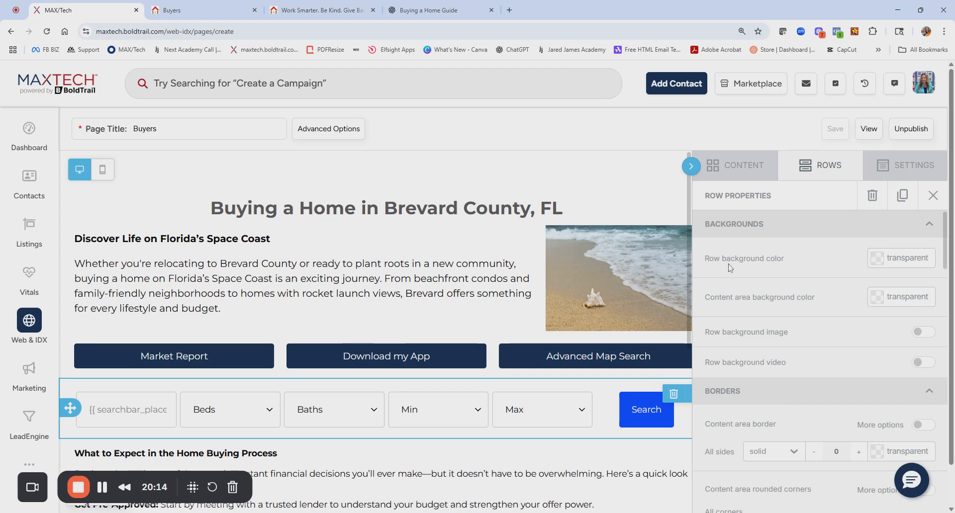
left_click(884, 267)
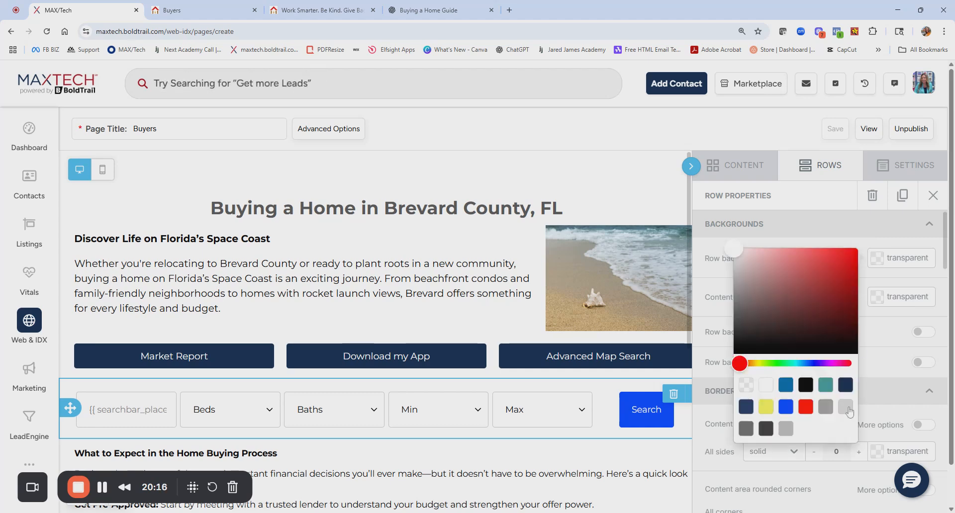
left_click(845, 407)
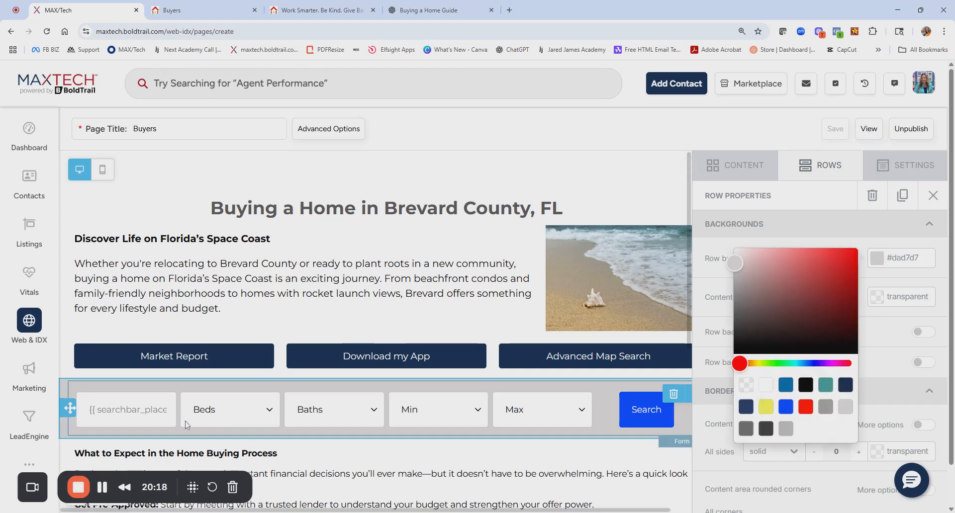
left_click(738, 255)
mouse_move(739, 258)
left_mouse_down()
mouse_move(740, 273)
mouse_move(738, 256)
left_mouse_up()
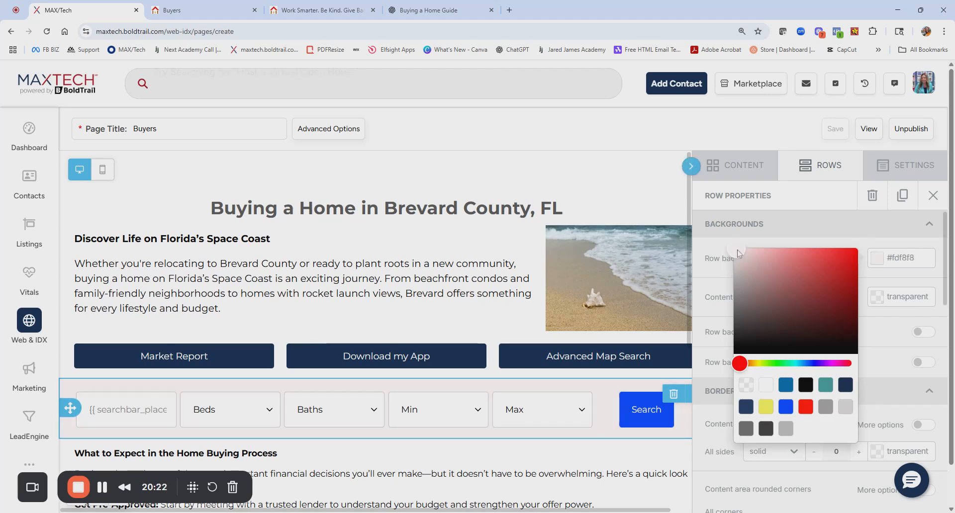
left_click(737, 255)
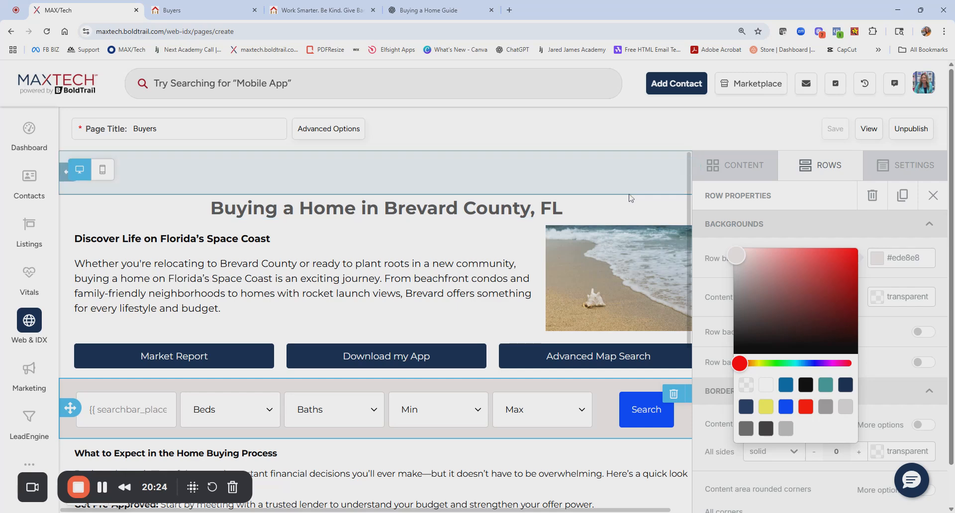
left_click(655, 188)
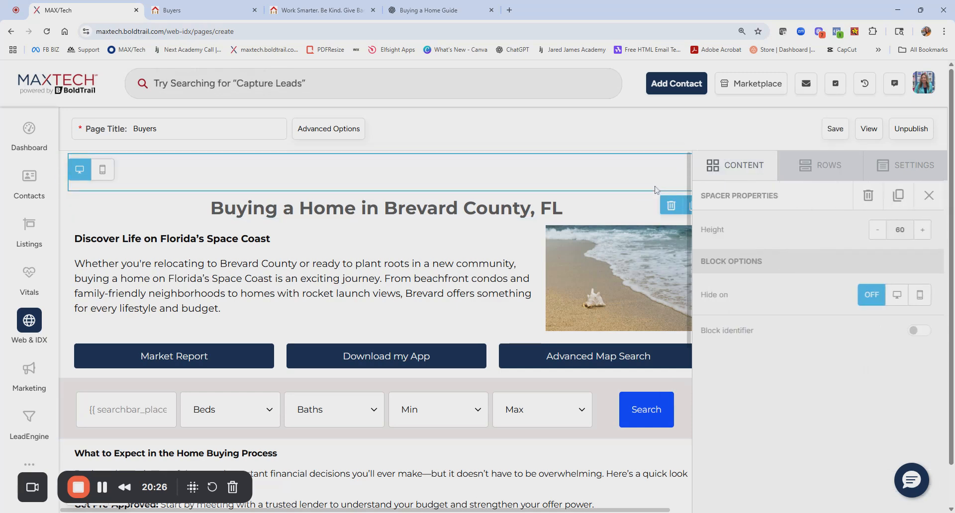
- Save the page and check the search row's background and location suggestions on the live Buyers page
left_click(830, 139)
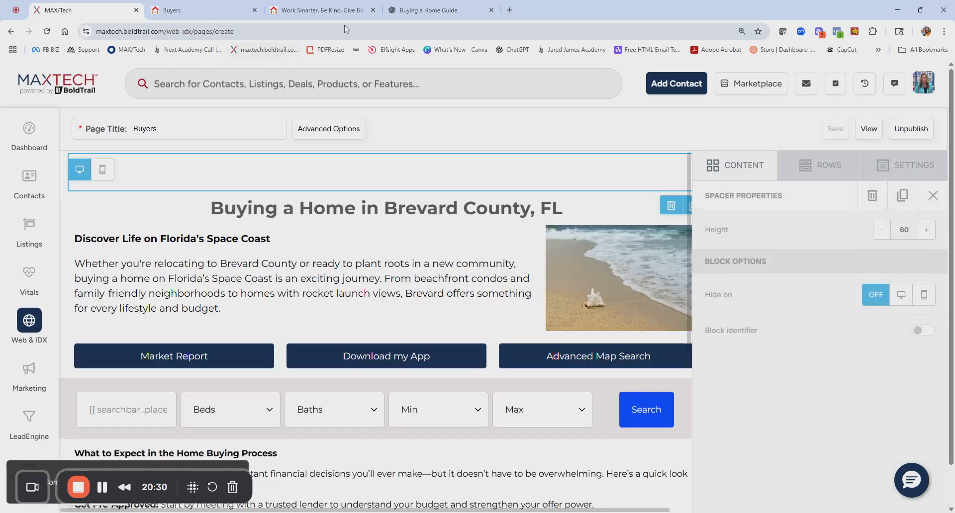
left_click(180, 11)
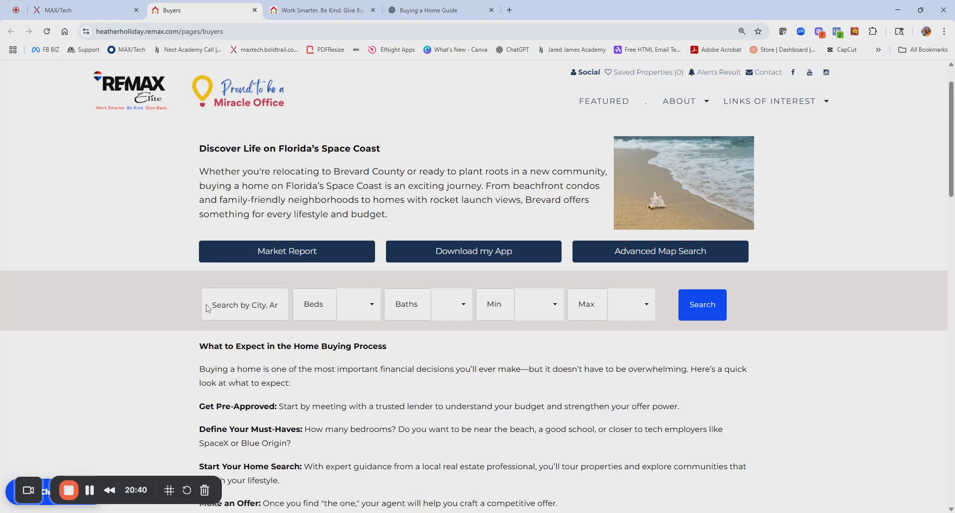
left_click(244, 305)
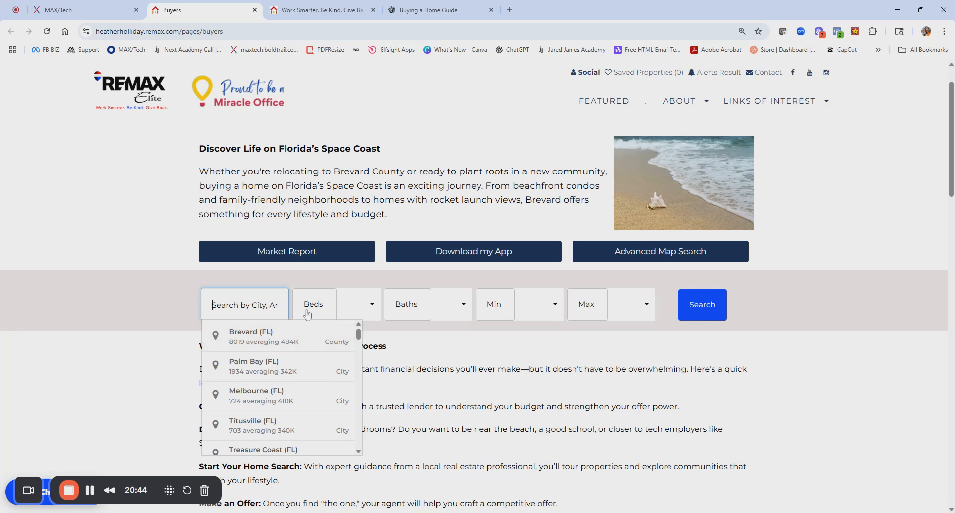
left_click(841, 321)
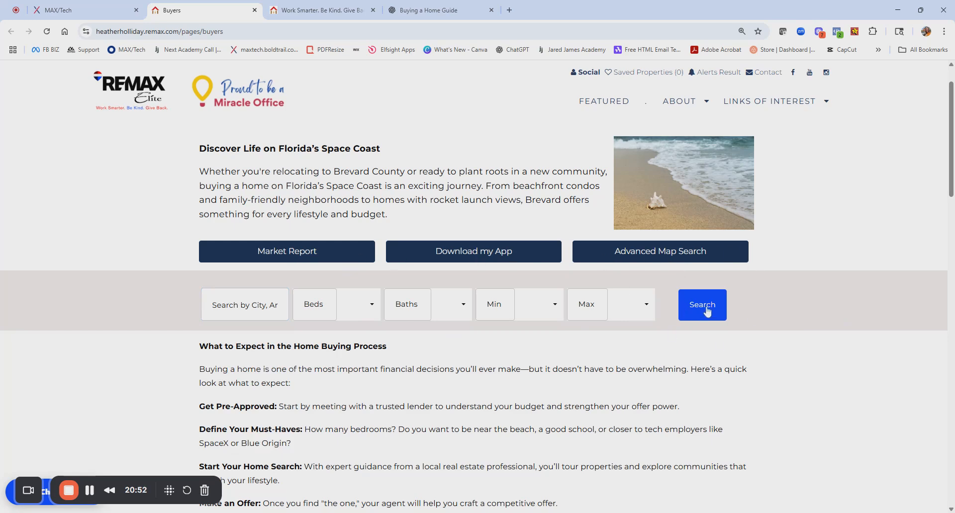
- Test the Download Buyer Guide and View my Relocation Guide buttons on the live page
scroll(671, 443, "down", 6)
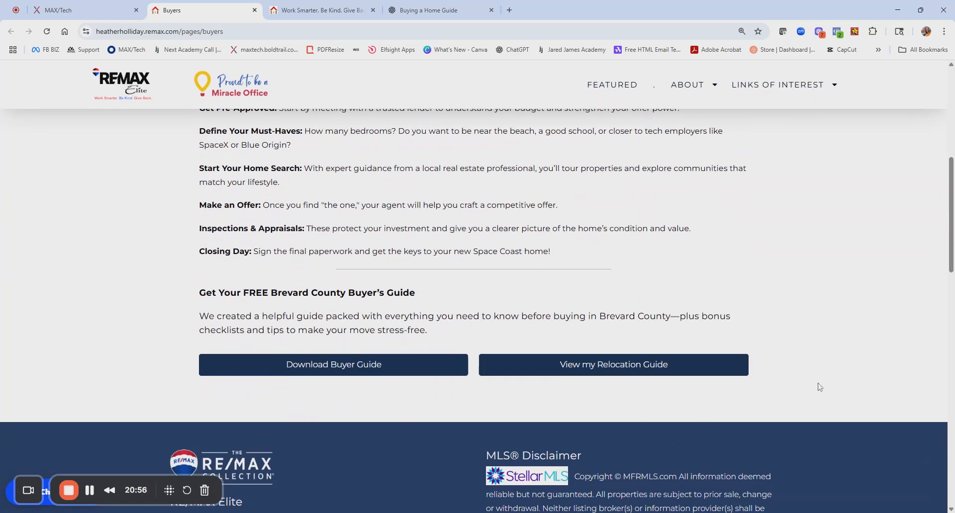
left_click(361, 367)
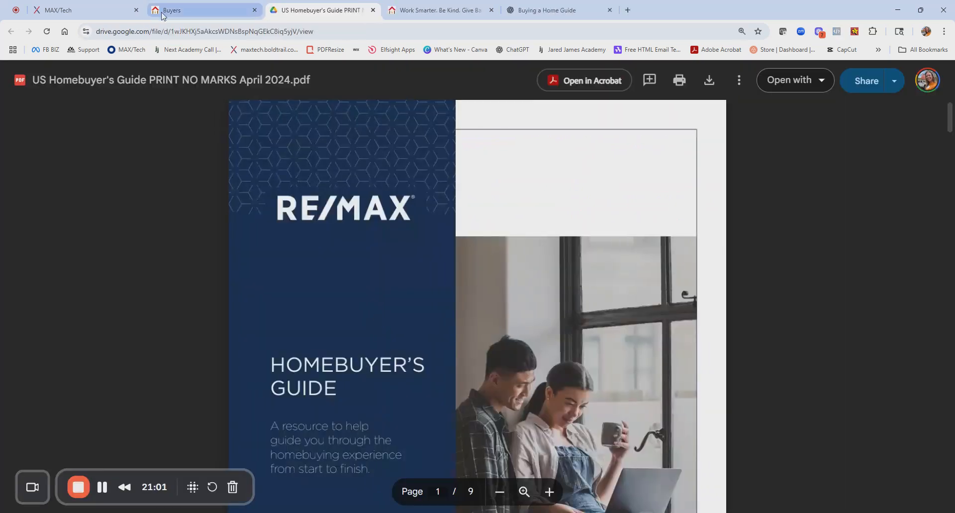
left_click(172, 12)
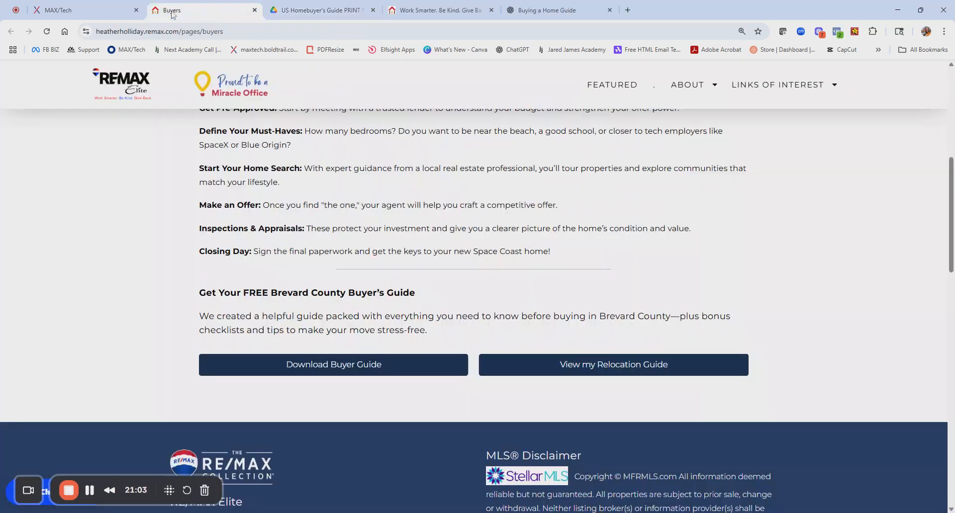
left_click(556, 372)
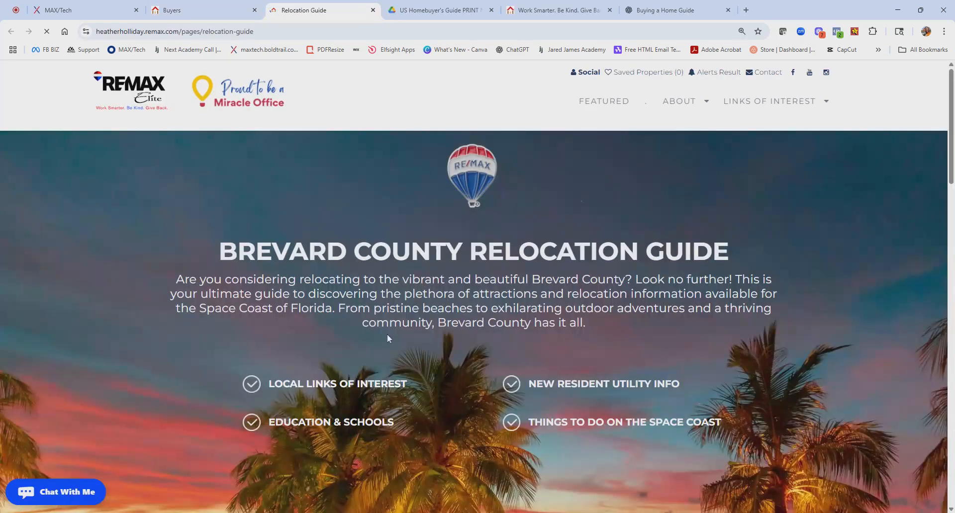
left_click(79, 10)
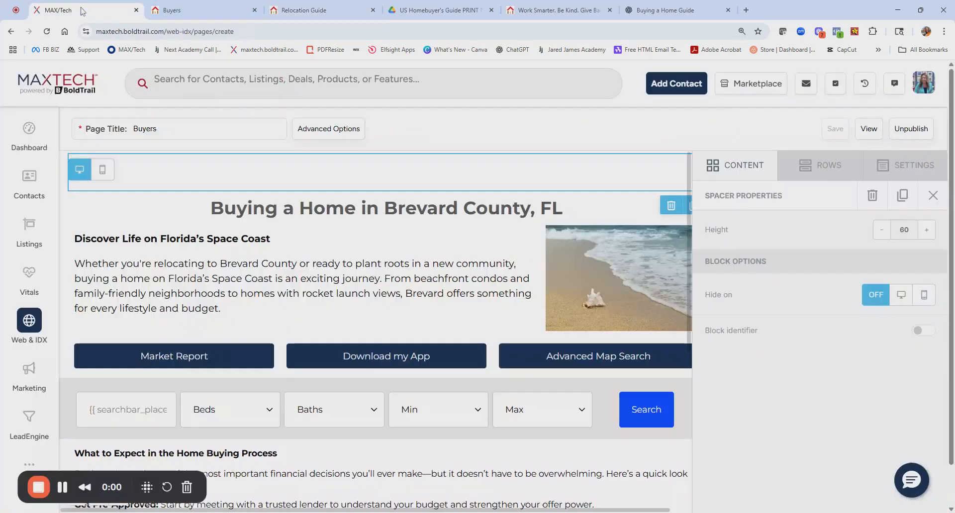
- Test the Market Report button on the live Buyers page and return to that page
left_click(180, 12)
scroll(343, 274, "up", 5)
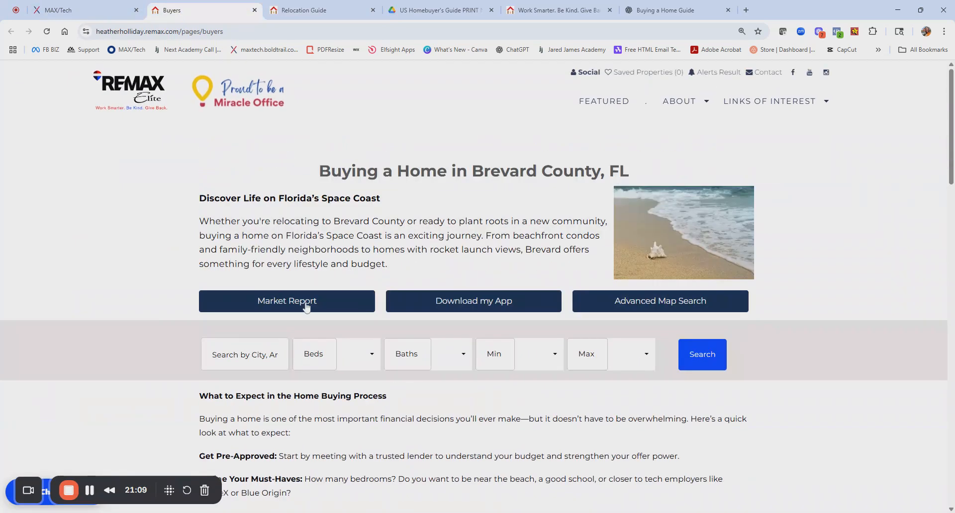
left_click(295, 308)
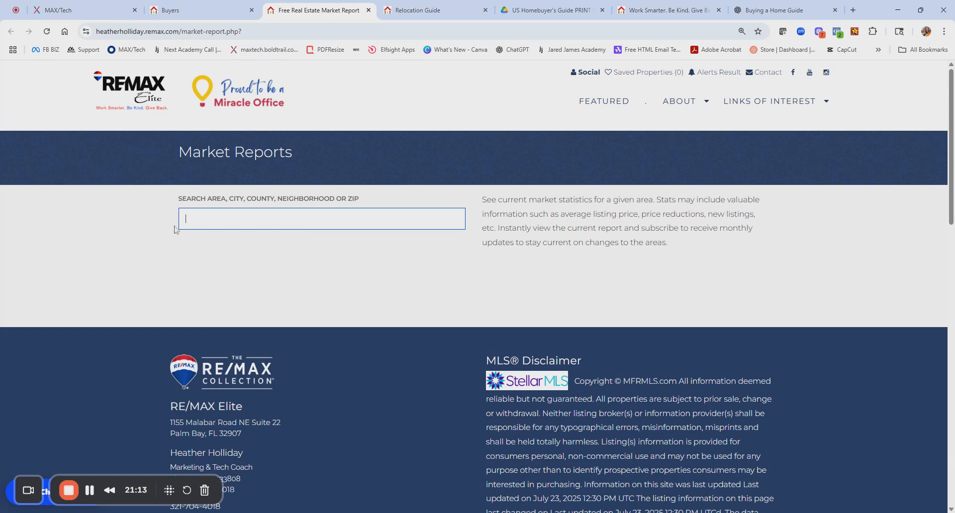
left_click(169, 10)
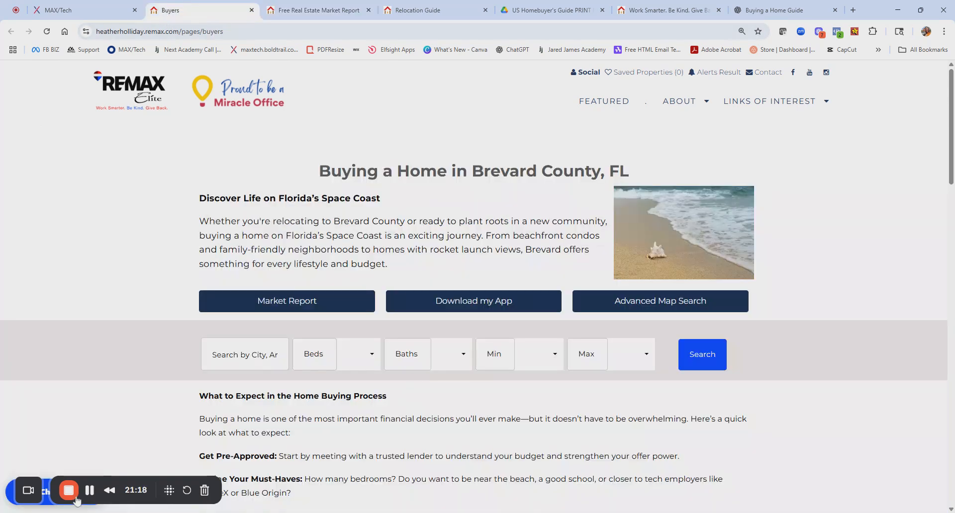
left_click(27, 494)
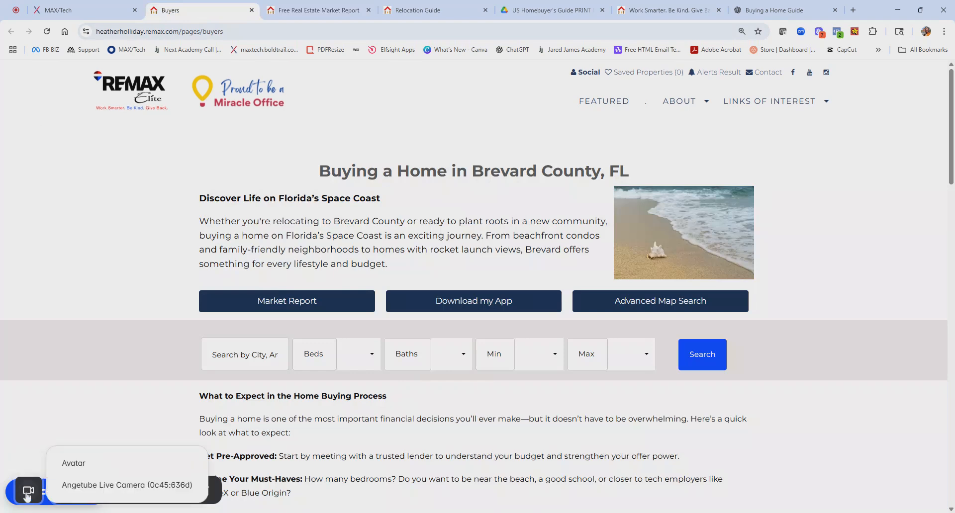
left_click(78, 485)
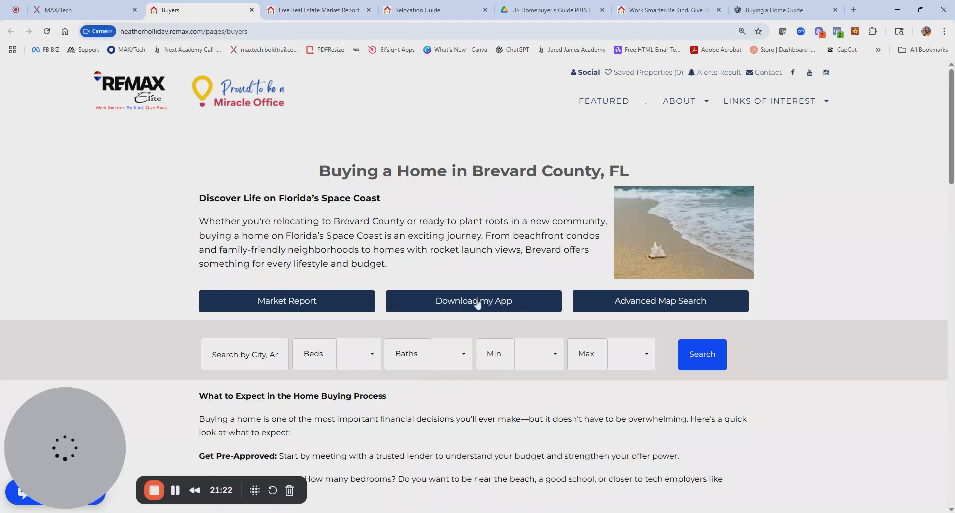
- Open the Download my App and Advanced Map Search links from the live Buyers page to test them
left_click(478, 304)
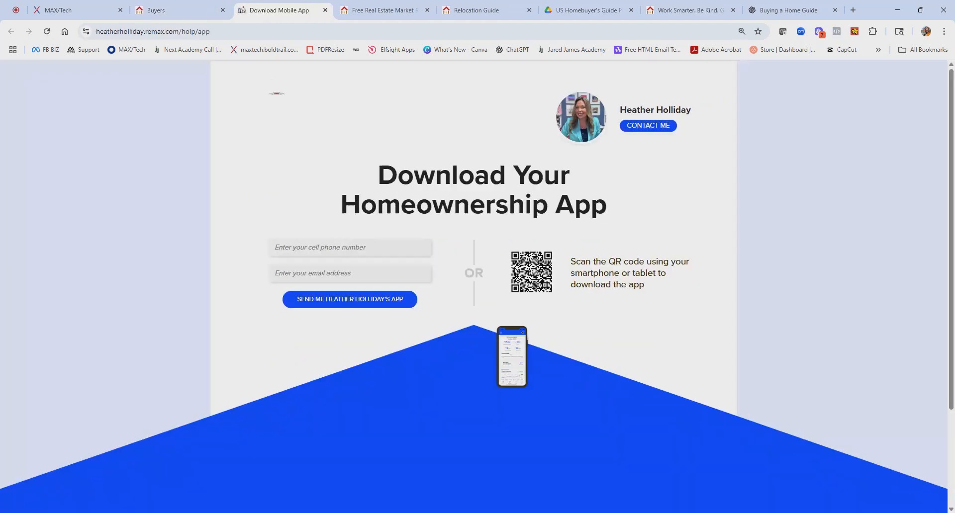
left_click(169, 11)
left_click(672, 305)
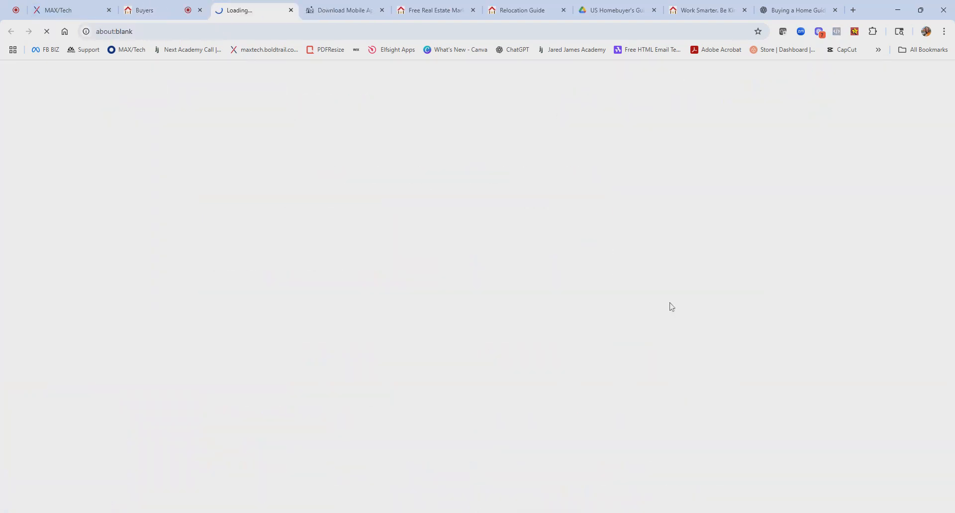